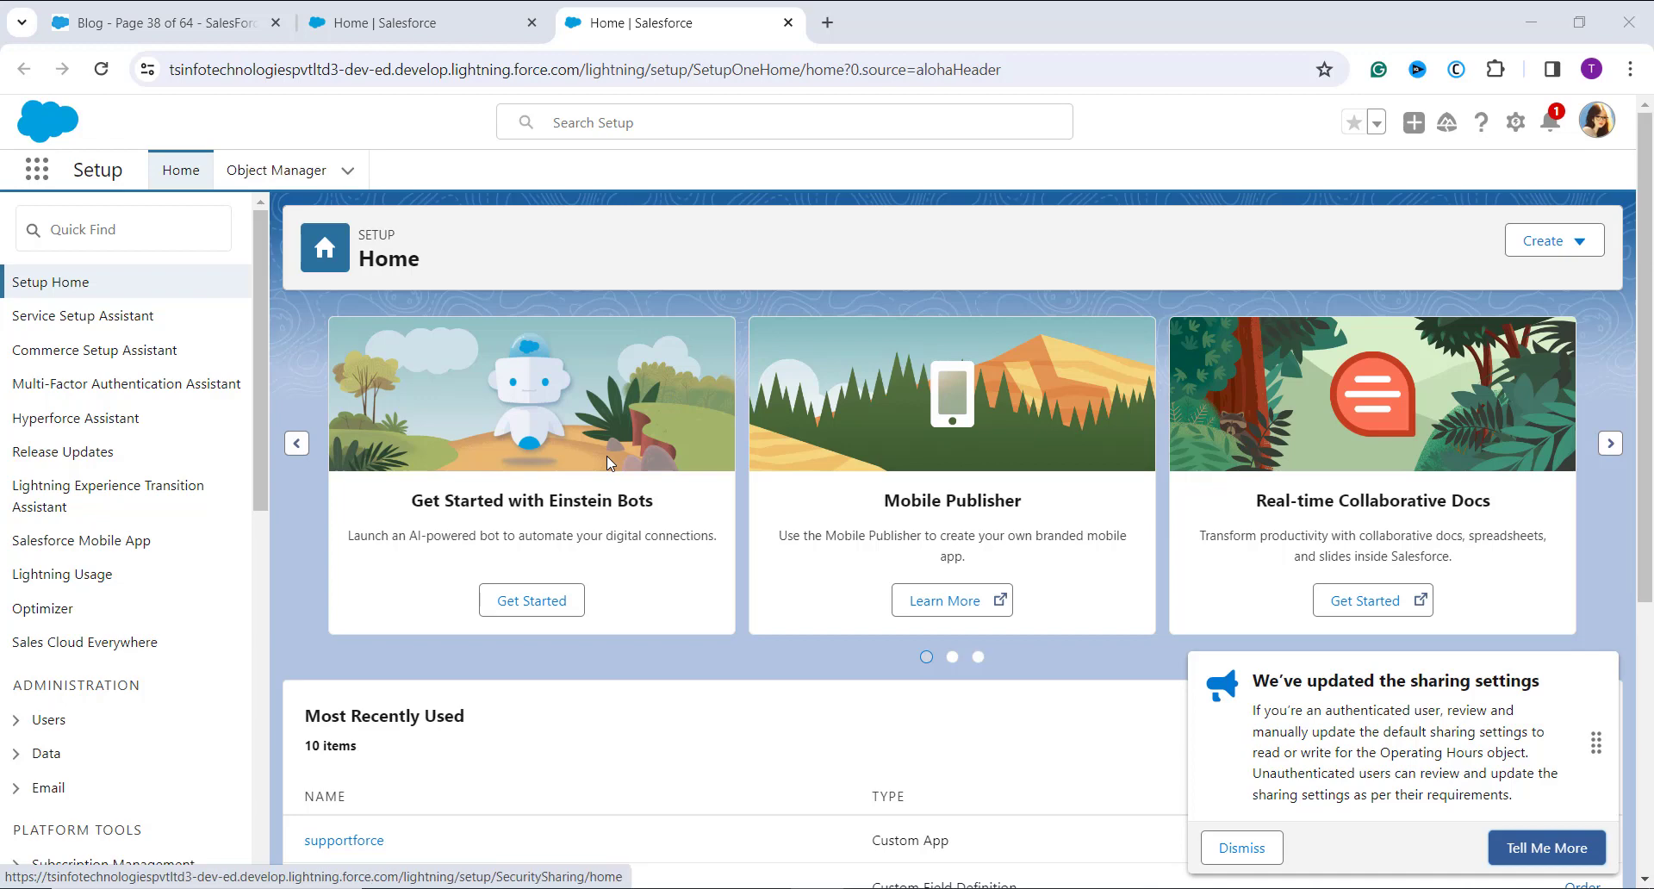
Step: Find the Lead object in Object Manager and open its Fields & Relationships
{"action": "left_click", "coordinate": [290, 180]}
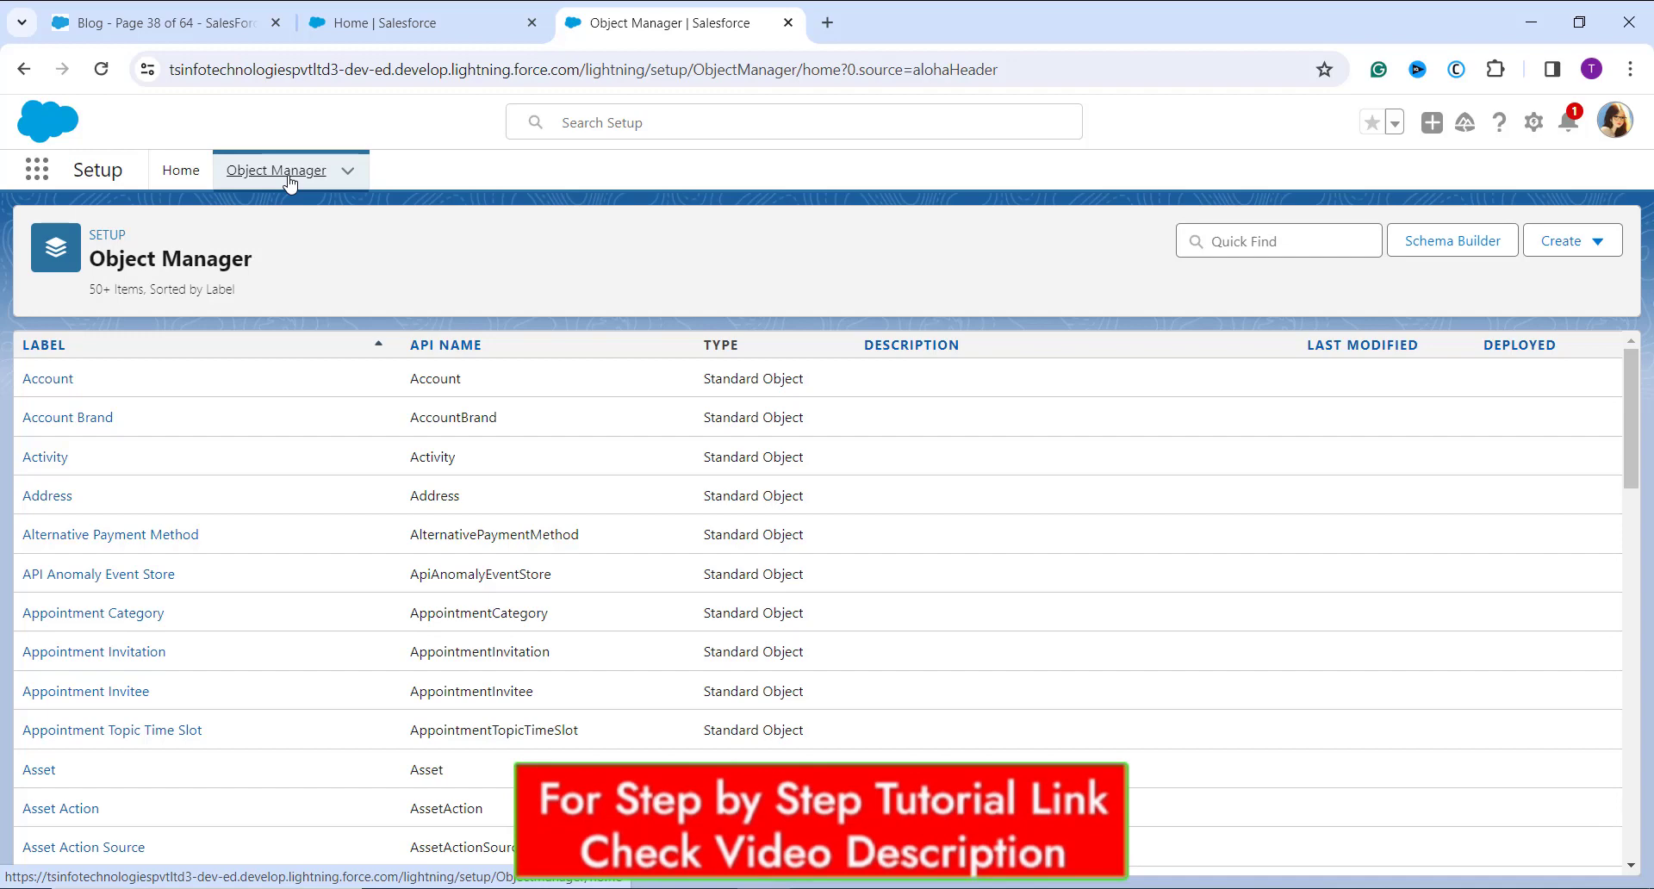
{"action": "left_click", "coordinate": [1265, 240]}
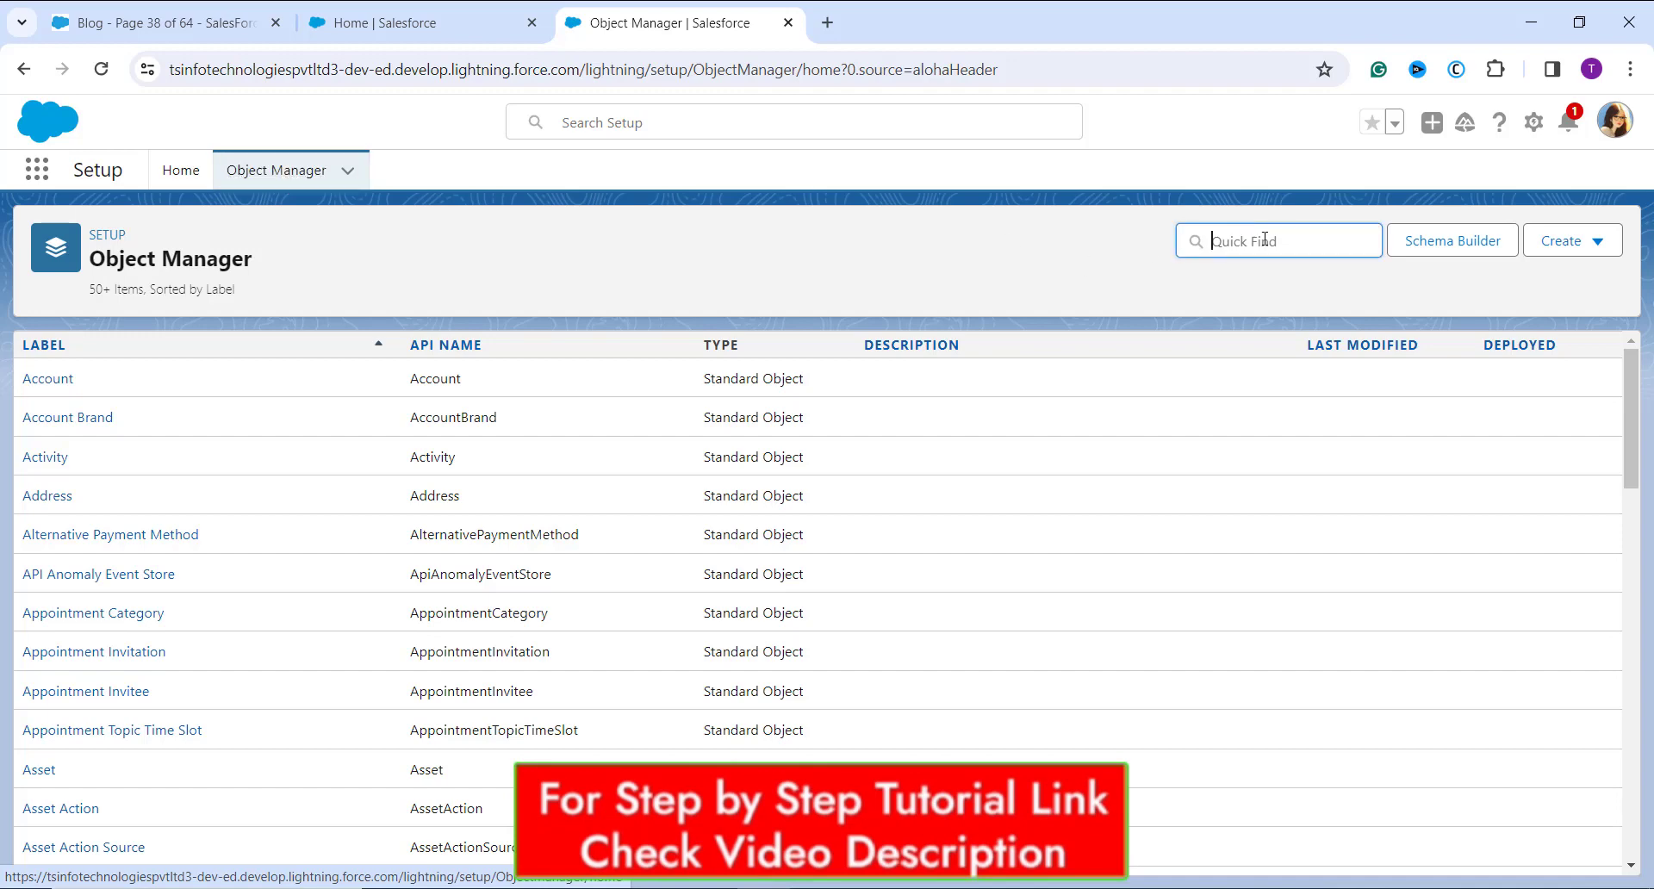
{"action": "type", "text": "lead"}
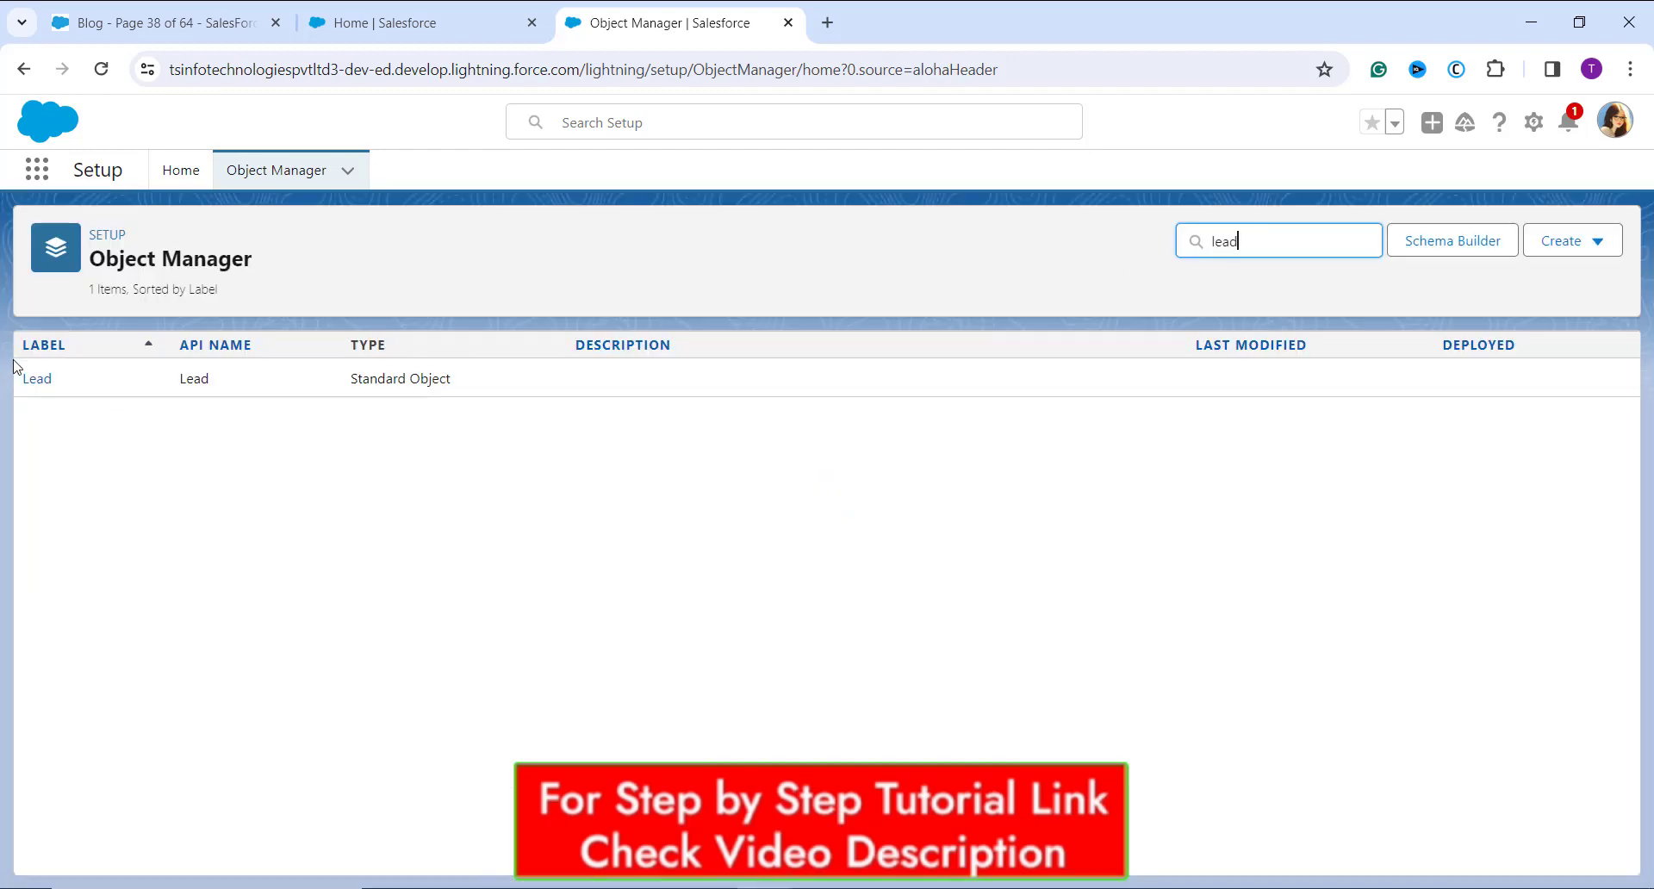
{"action": "left_click", "coordinate": [33, 380]}
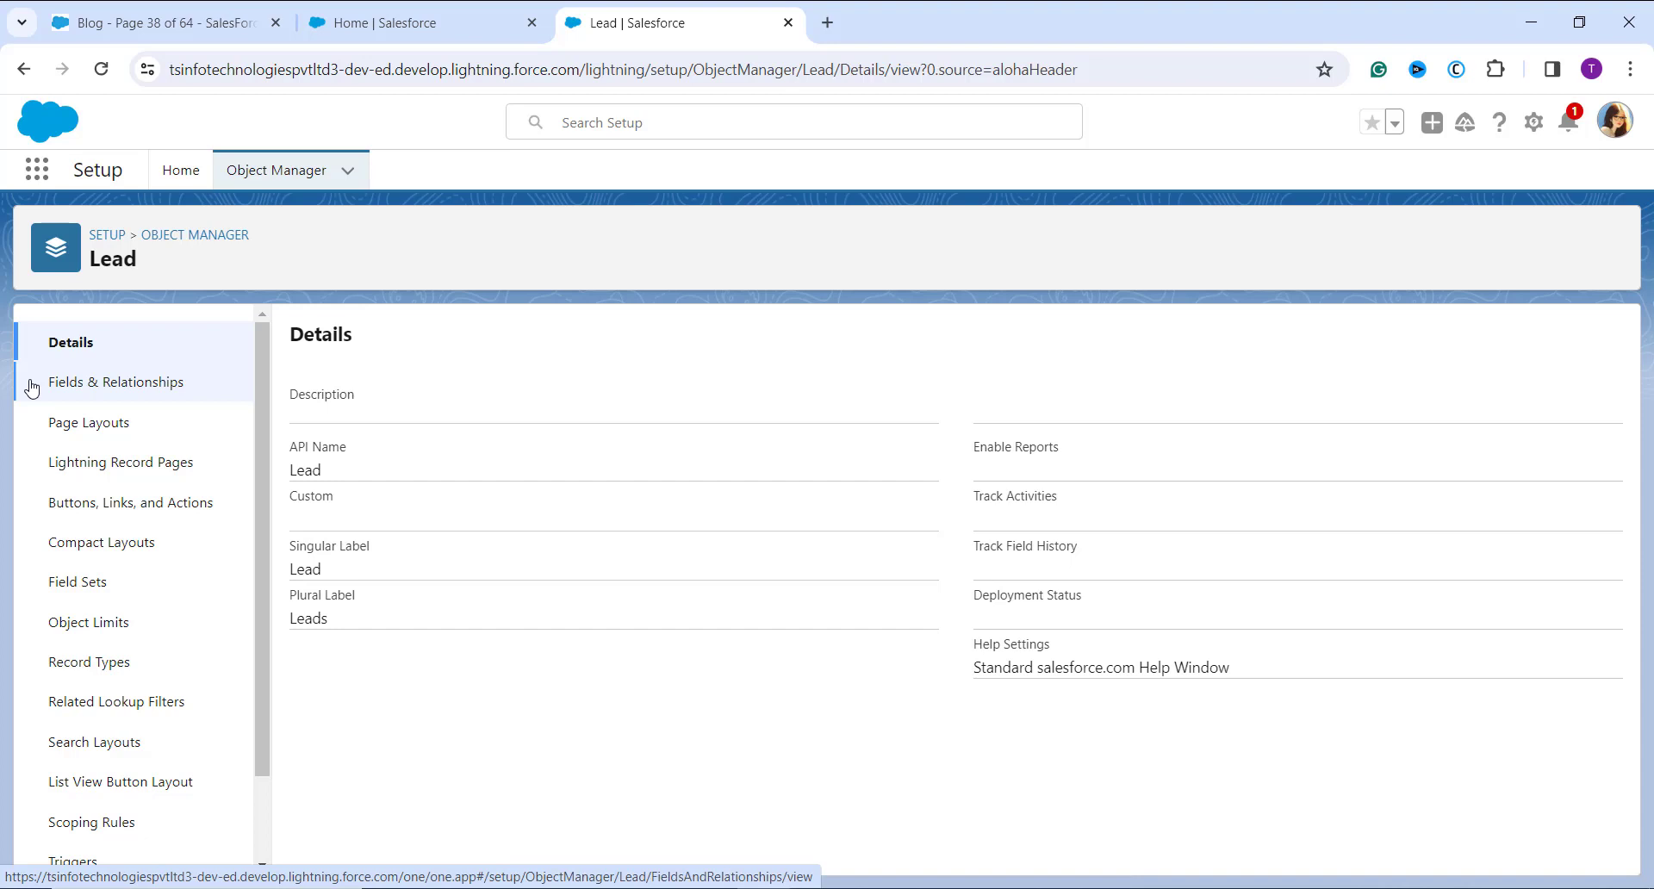
{"action": "left_click", "coordinate": [78, 386]}
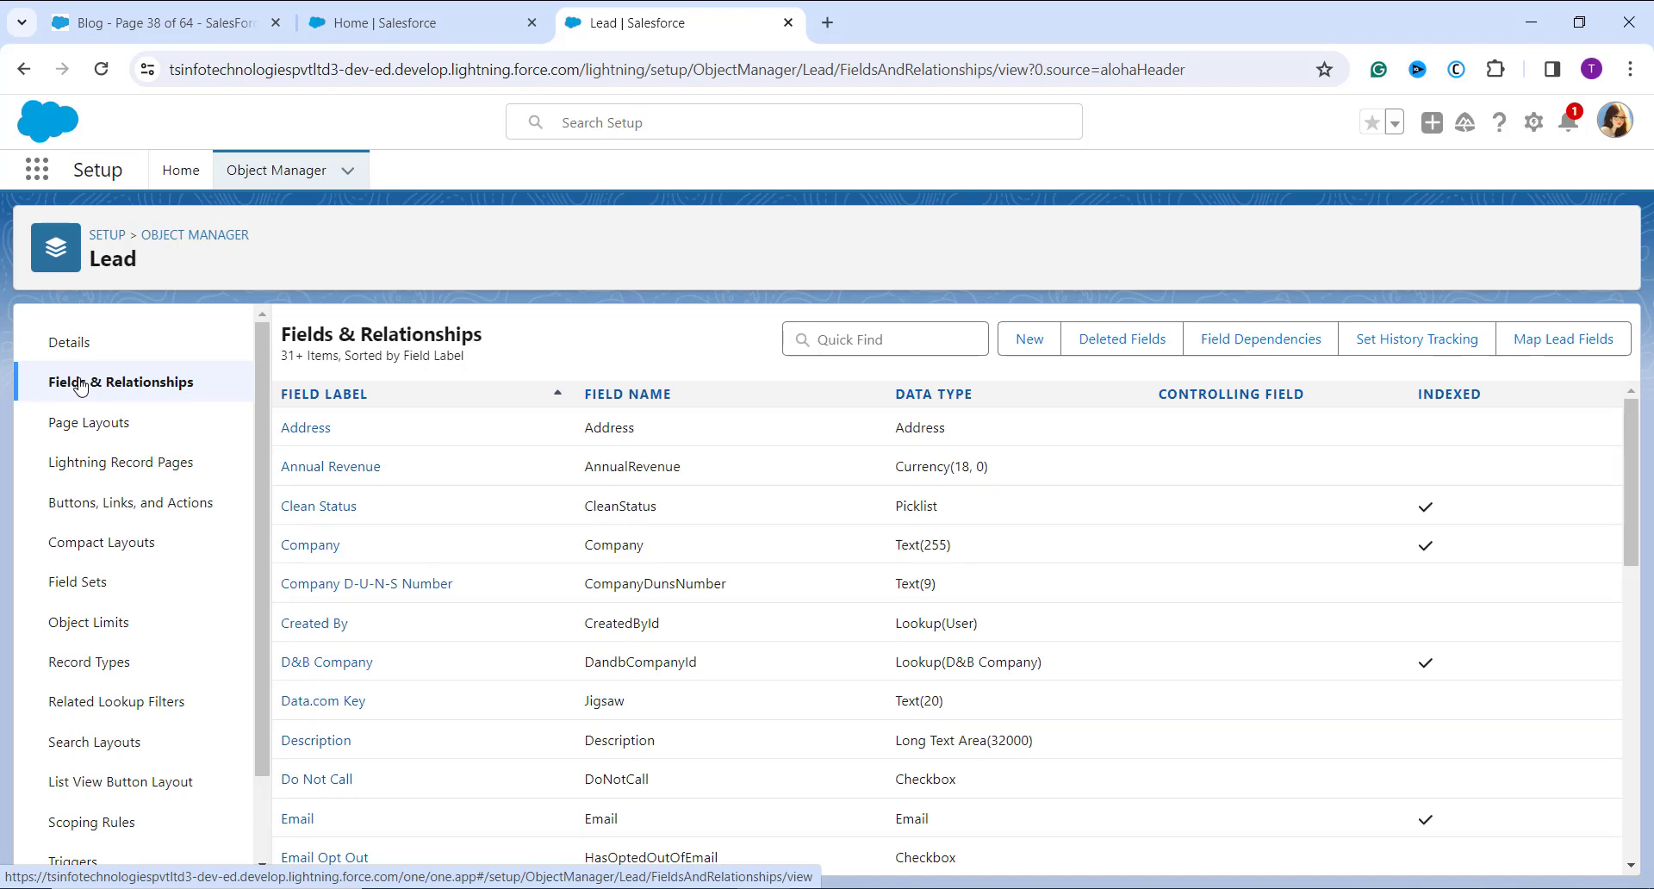
Step: Start a new custom field on Lead with Formula as its data type
{"action": "left_click", "coordinate": [1031, 339]}
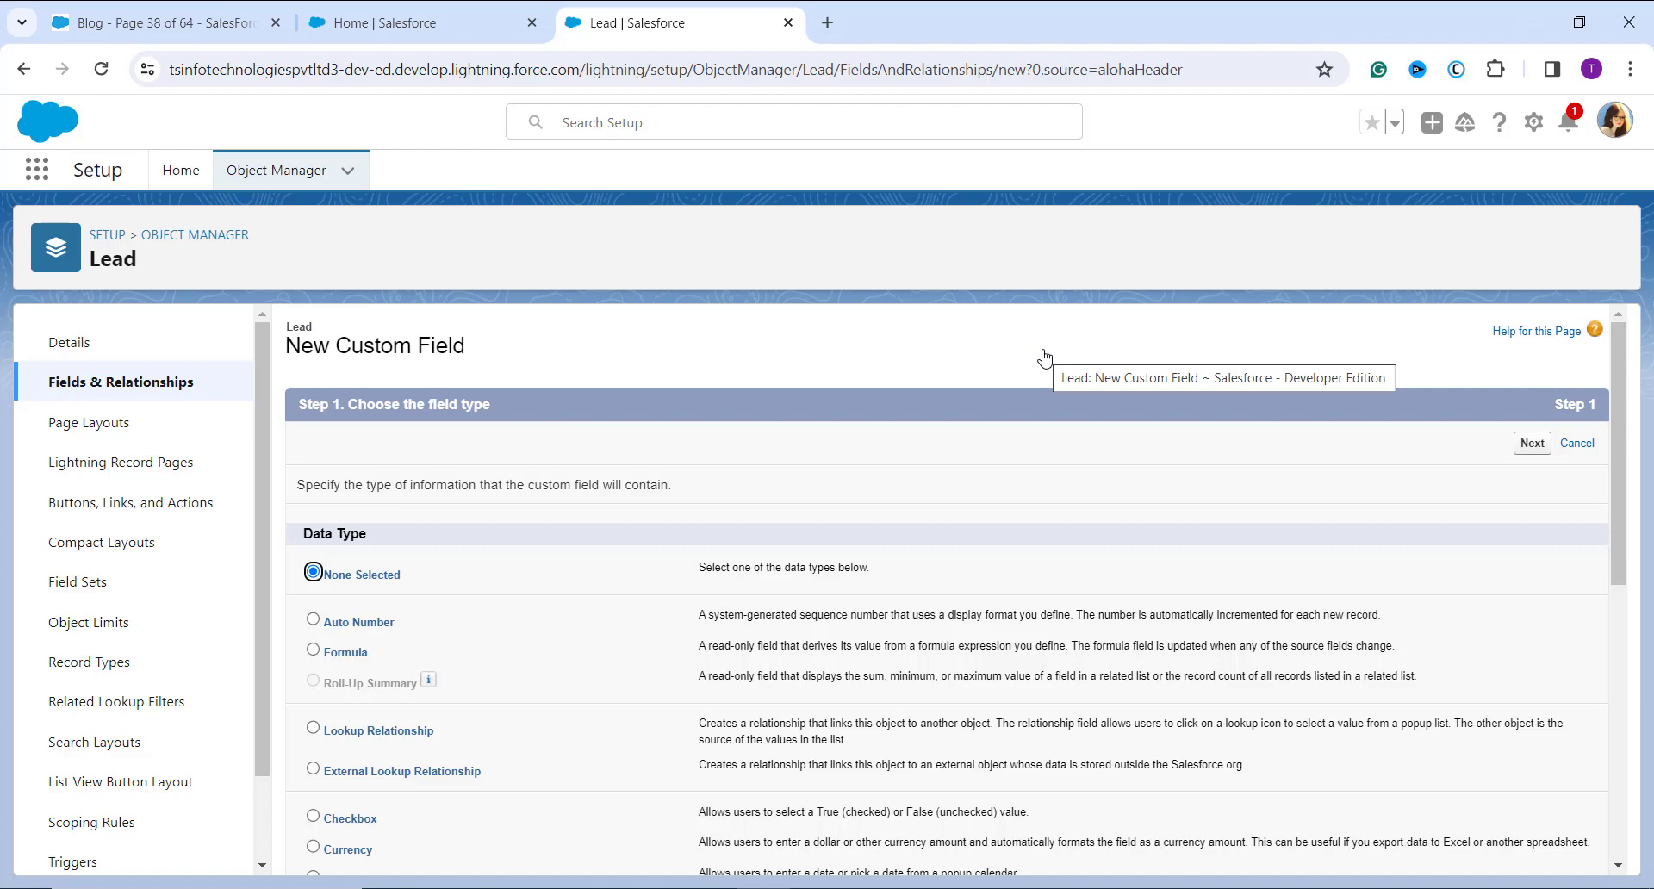
{"action": "left_click", "coordinate": [317, 655]}
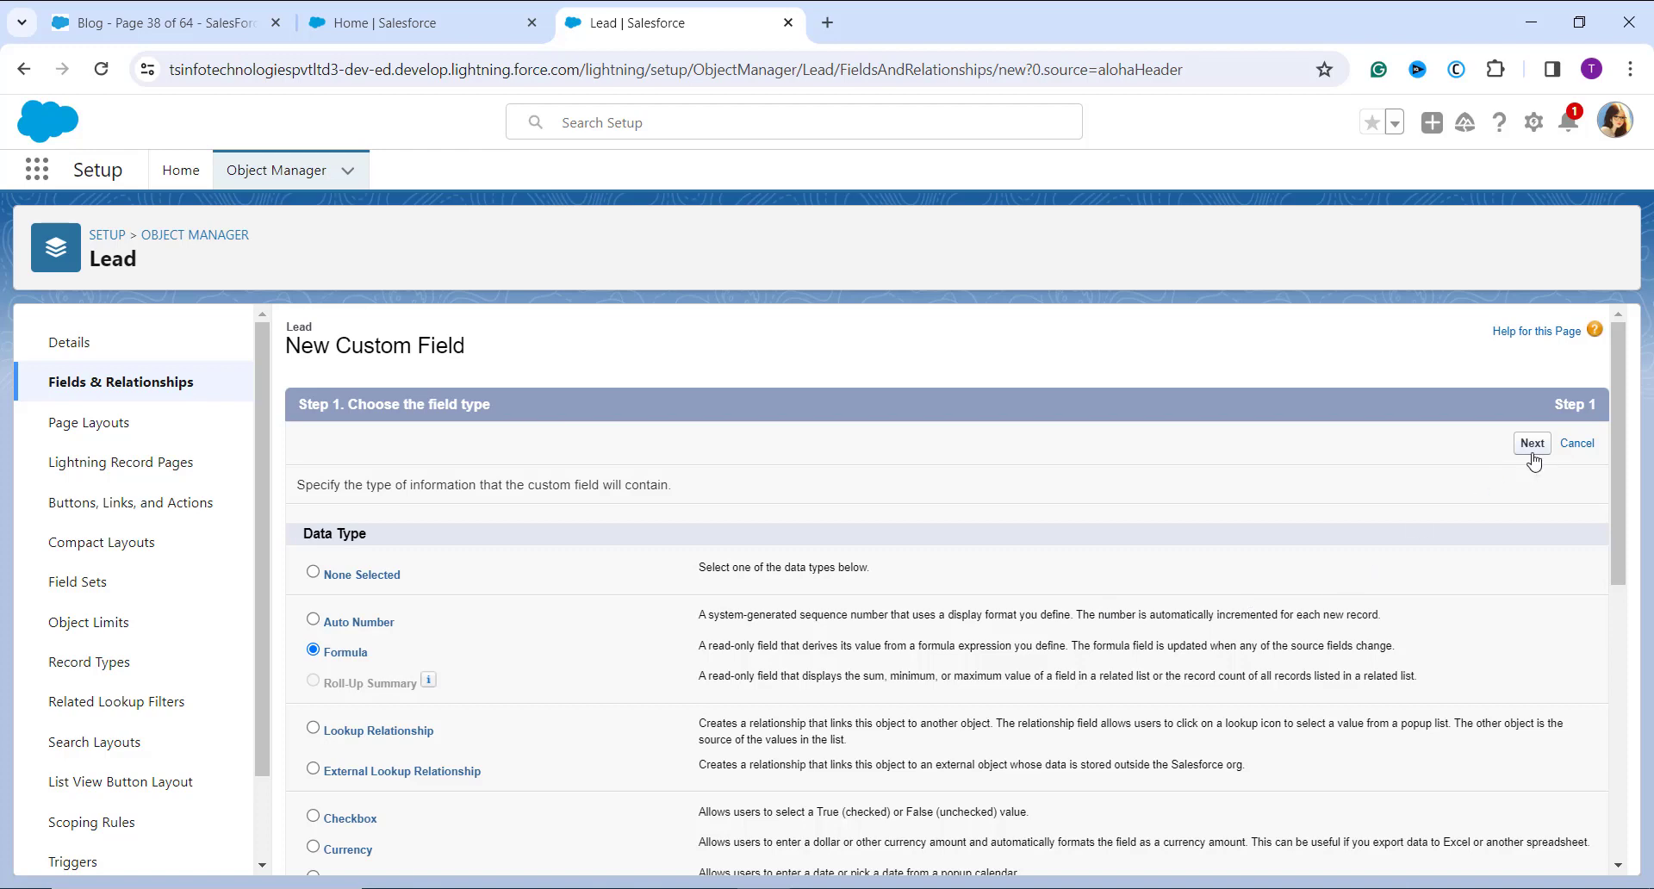
{"action": "left_click", "coordinate": [1533, 445]}
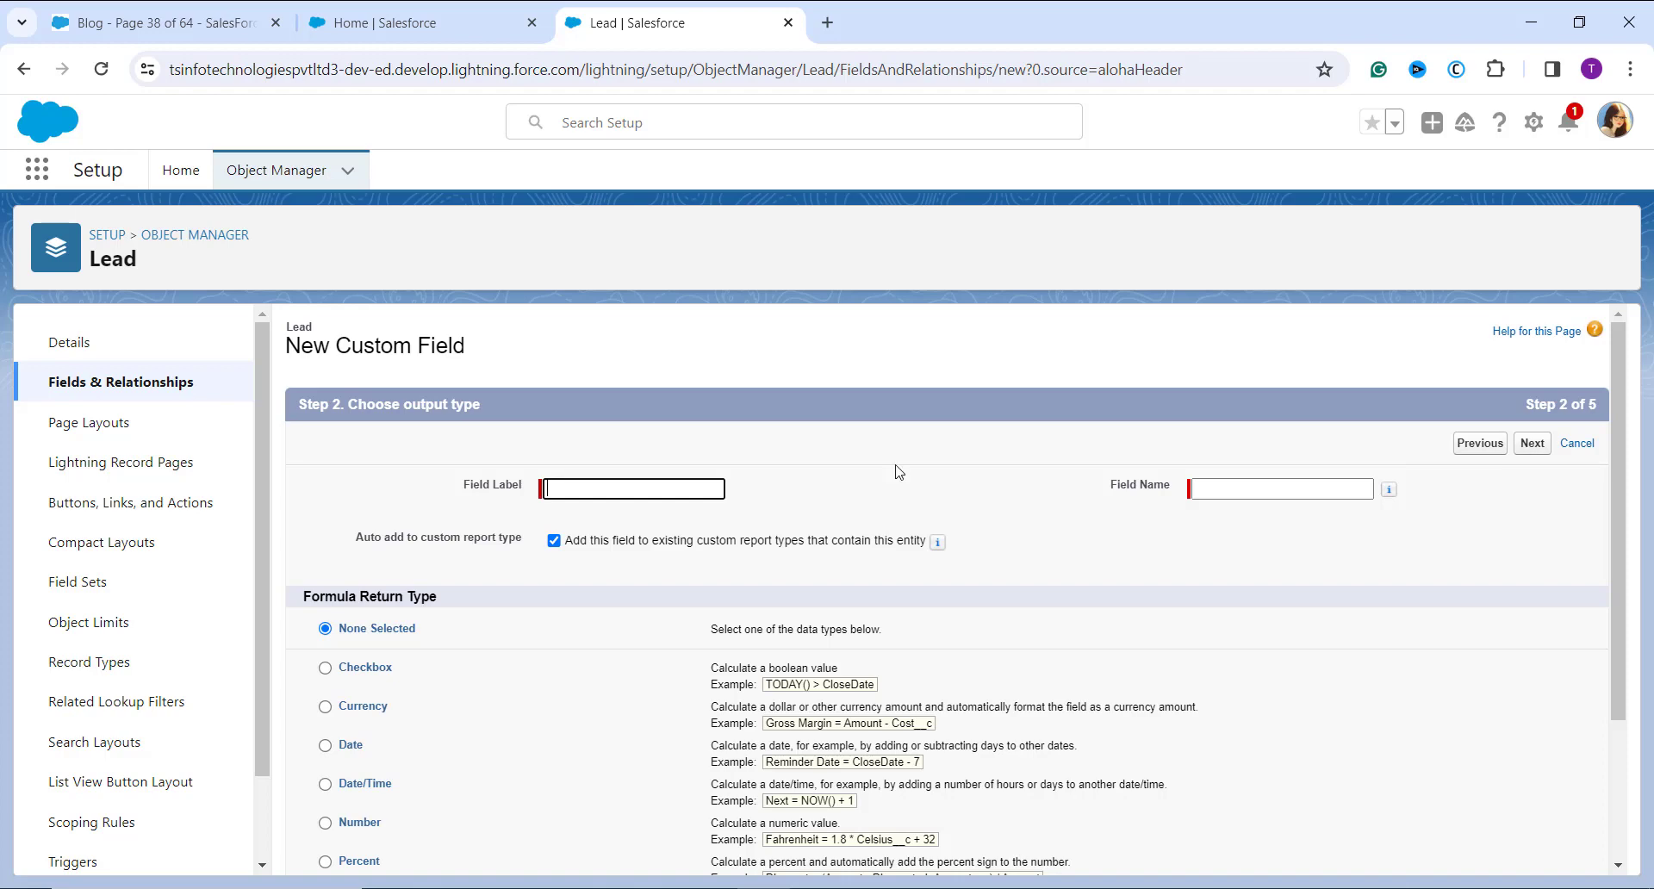
Step: Label the new formula field Customer Satisfaction and let its field name fill in automatically
{"action": "type", "text": "Customer Satisfaction"}
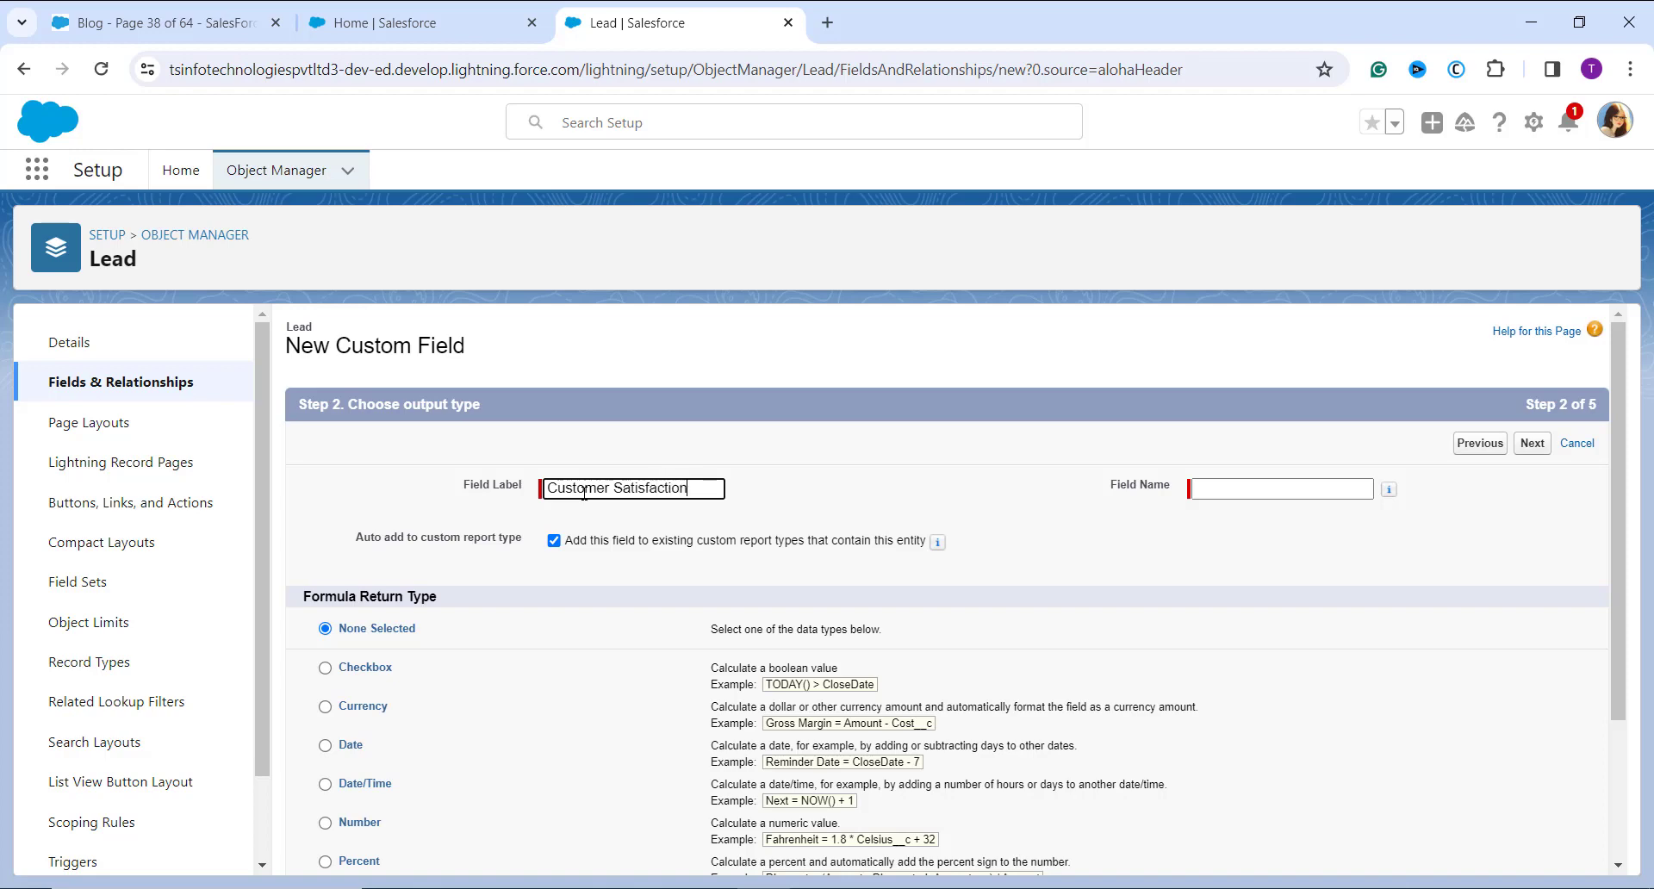
{"action": "left_click", "coordinate": [1230, 538]}
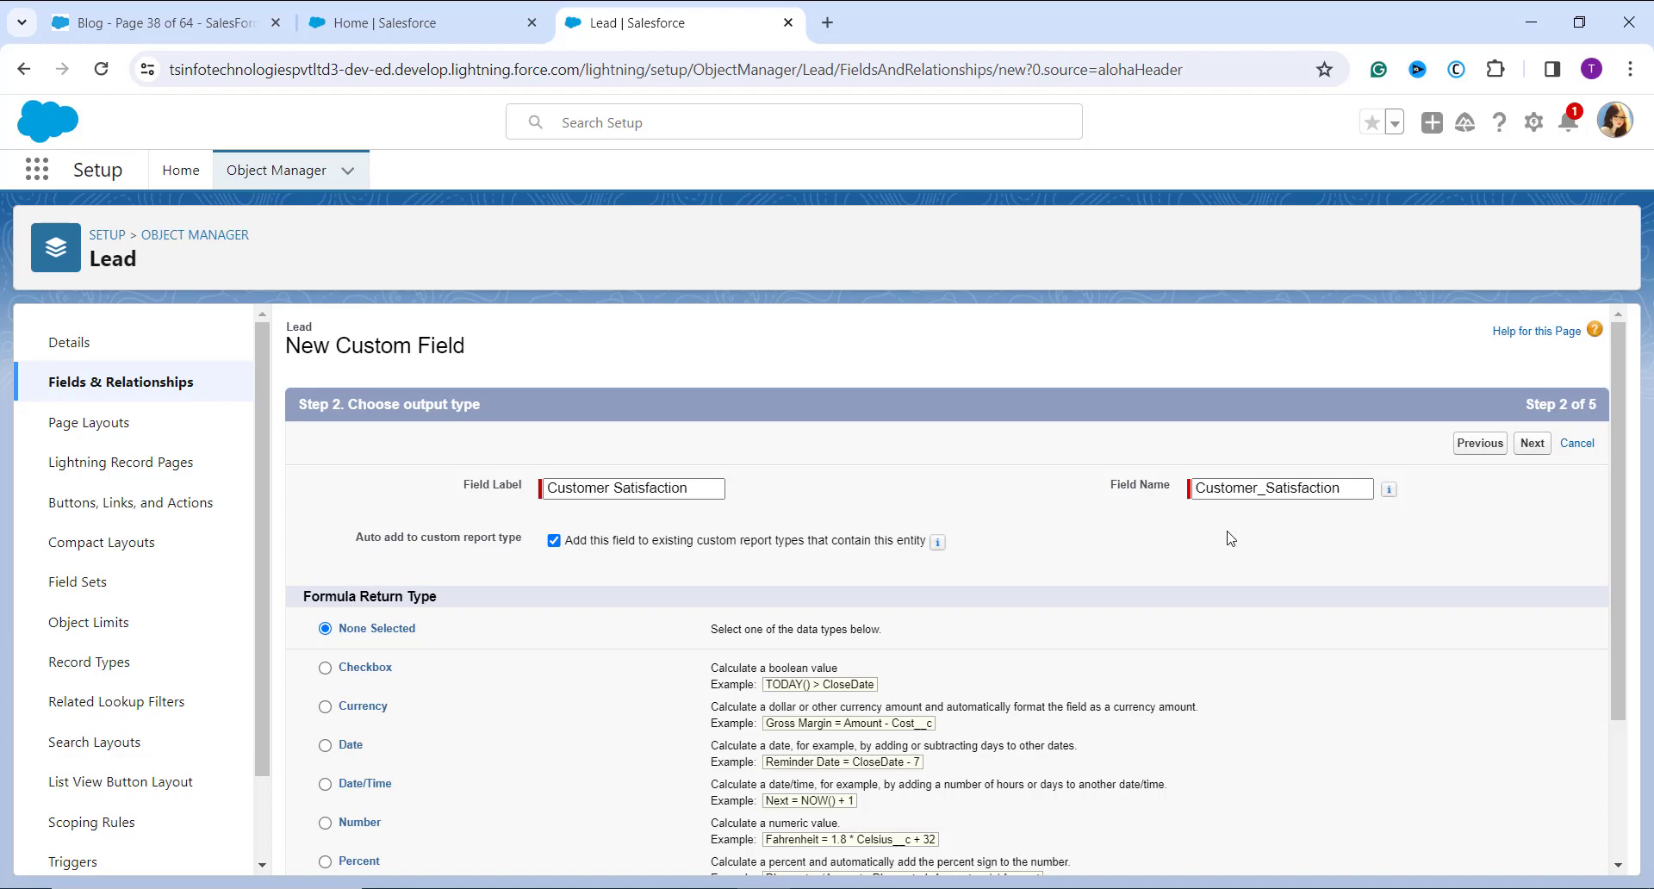
Step: Set the formula return type to Number and proceed to the formula entry stage
{"action": "scroll", "coordinate": [1232, 538], "scroll_direction": "down", "scroll_amount": 1}
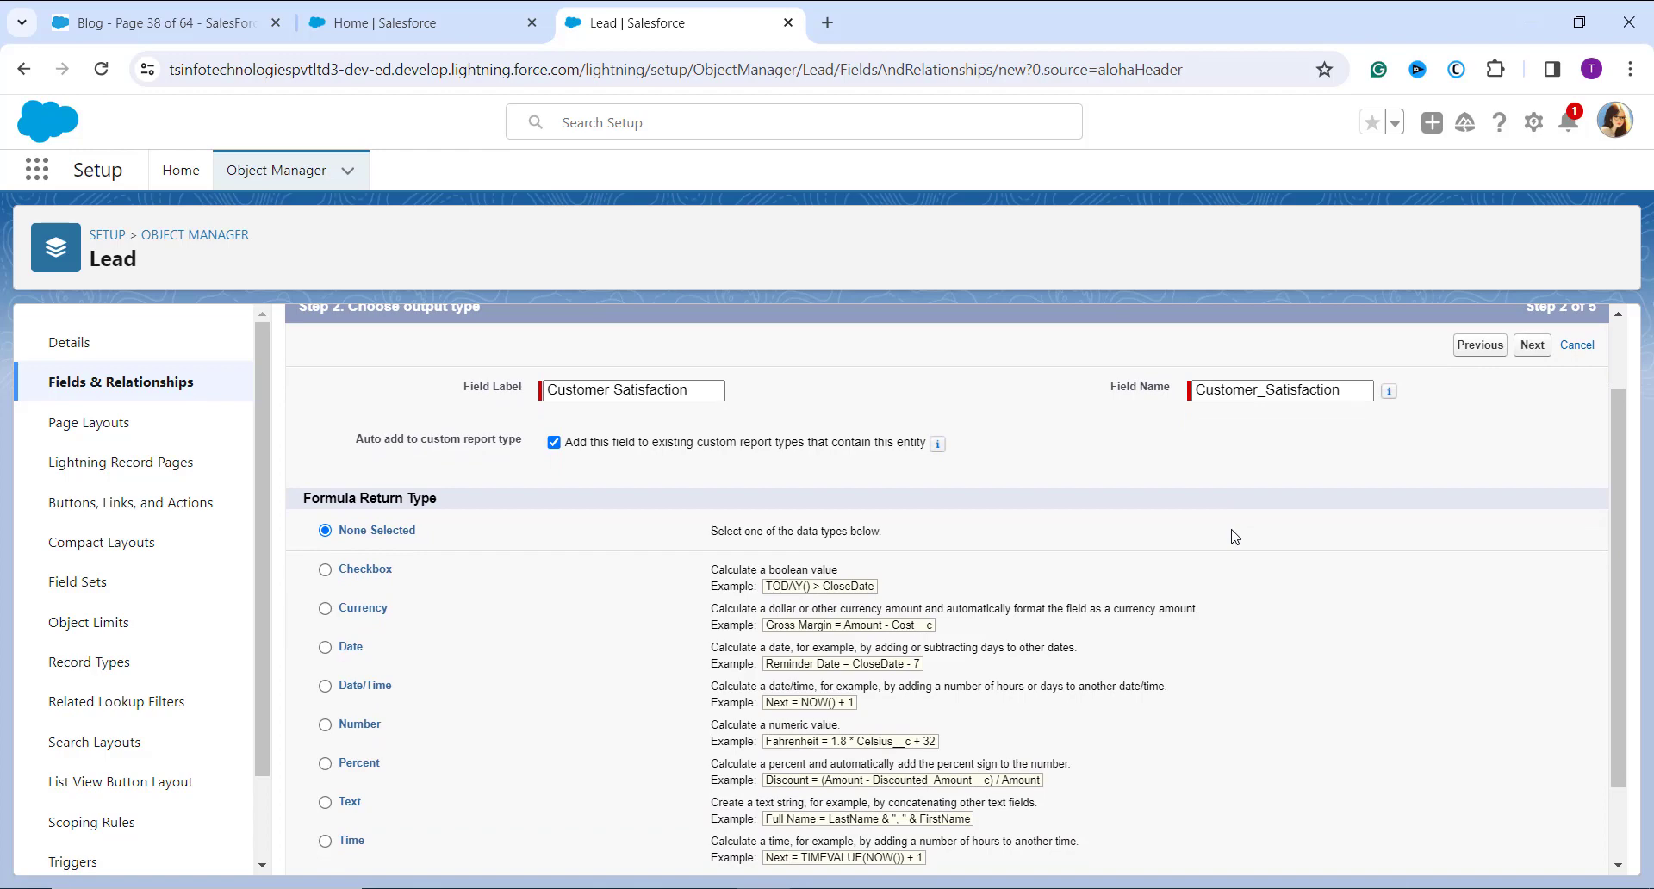
{"action": "scroll", "coordinate": [1235, 536], "scroll_direction": "down", "scroll_amount": 1}
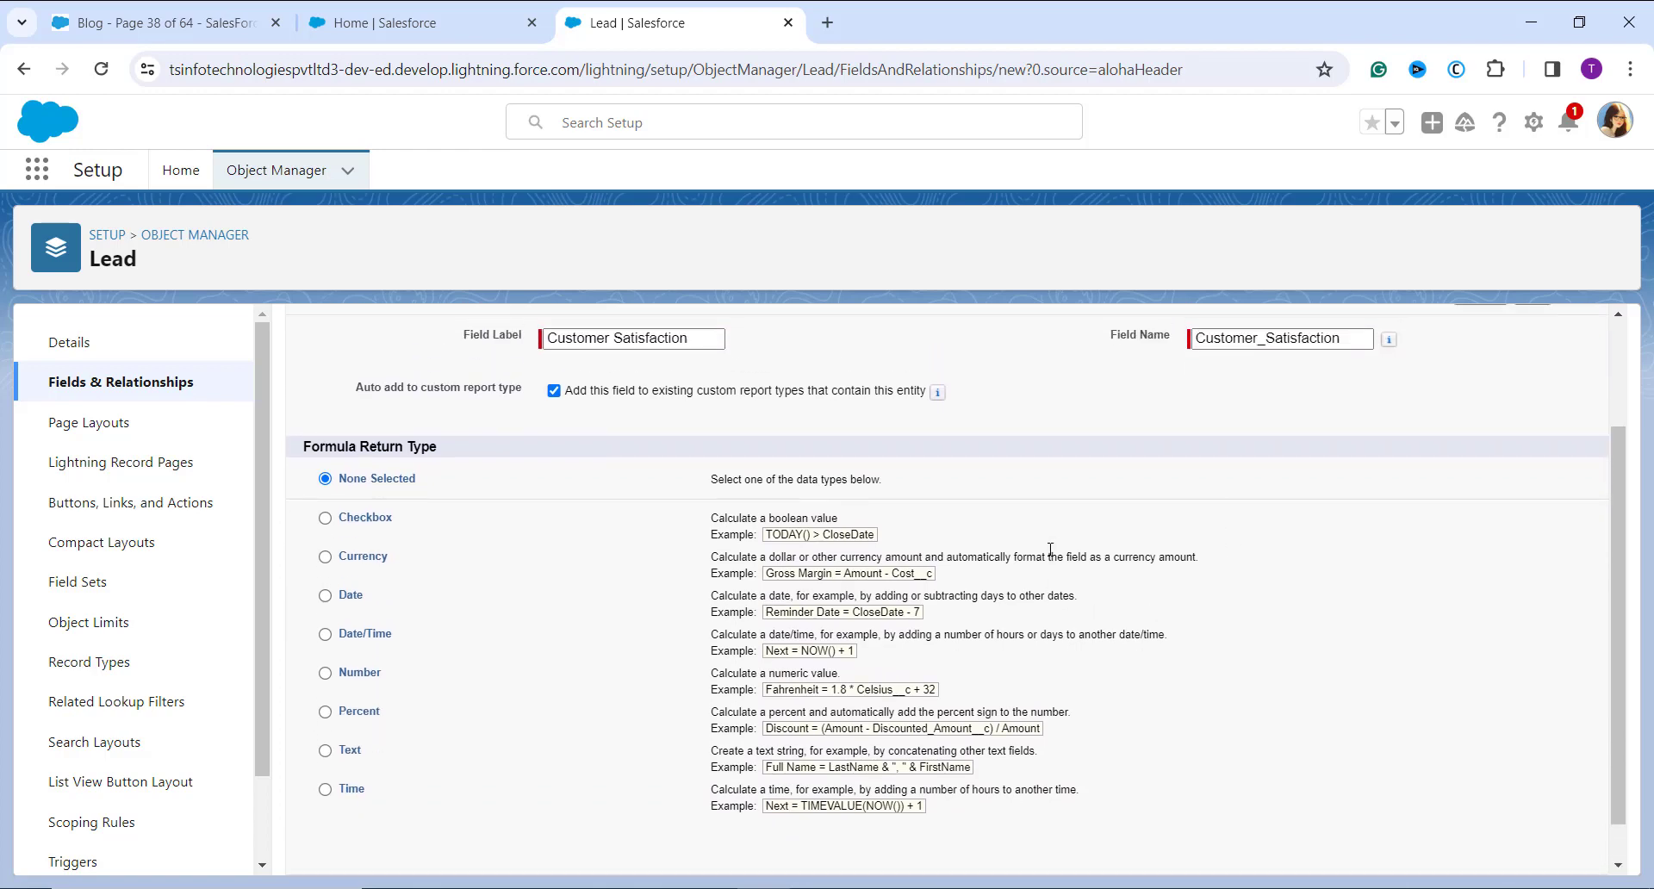
{"action": "scroll", "coordinate": [1050, 549], "scroll_direction": "up", "scroll_amount": 1}
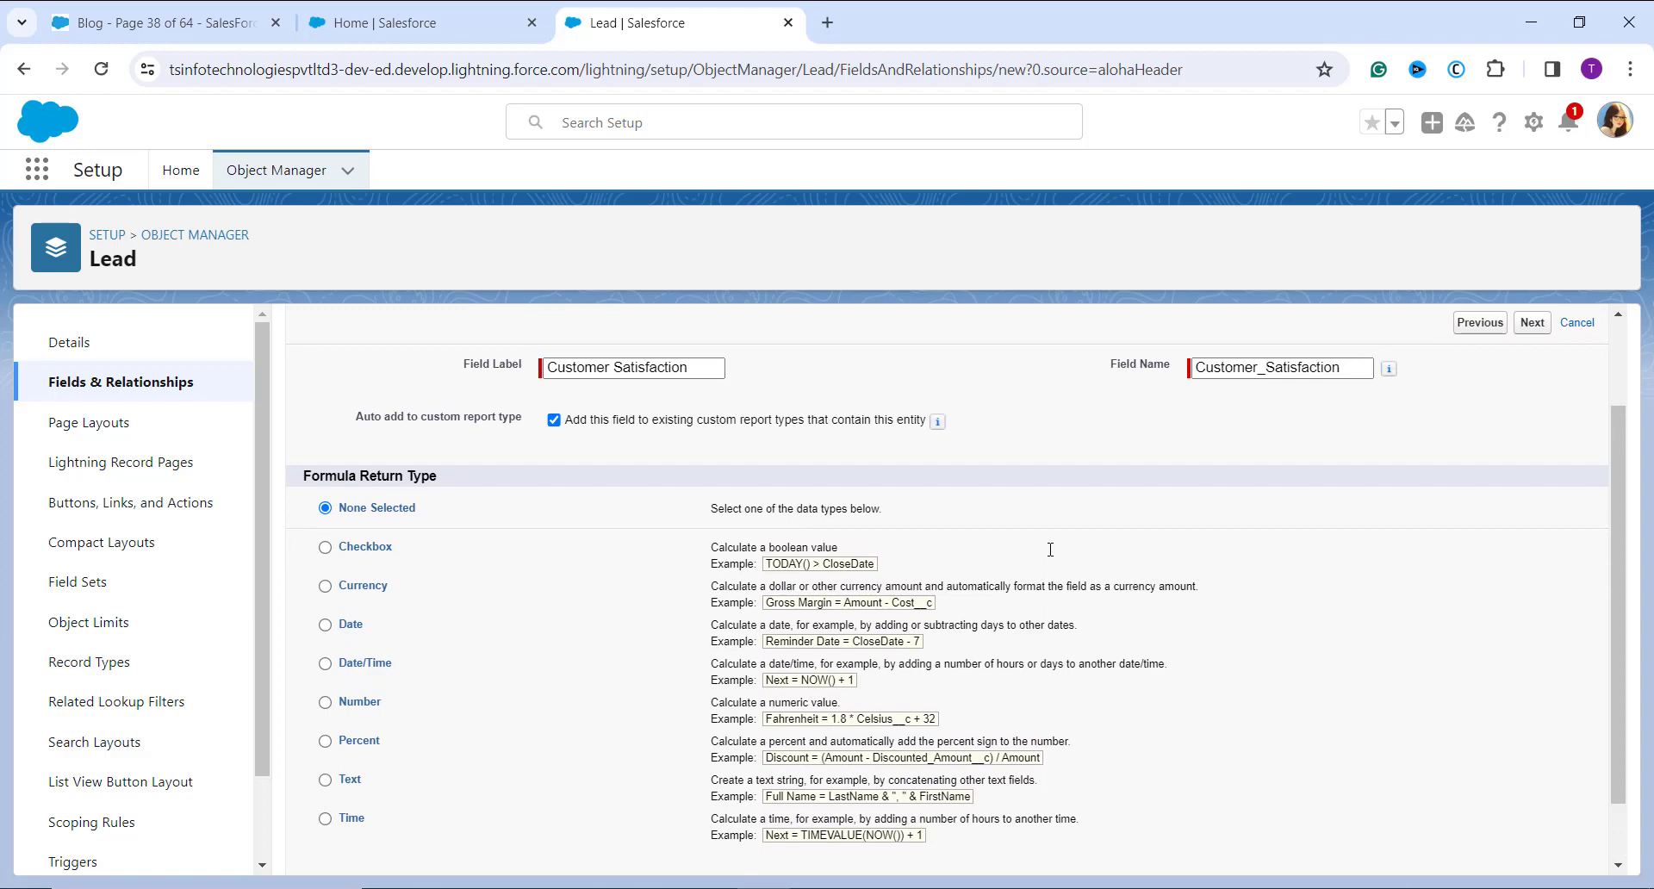
{"action": "left_click", "coordinate": [326, 702]}
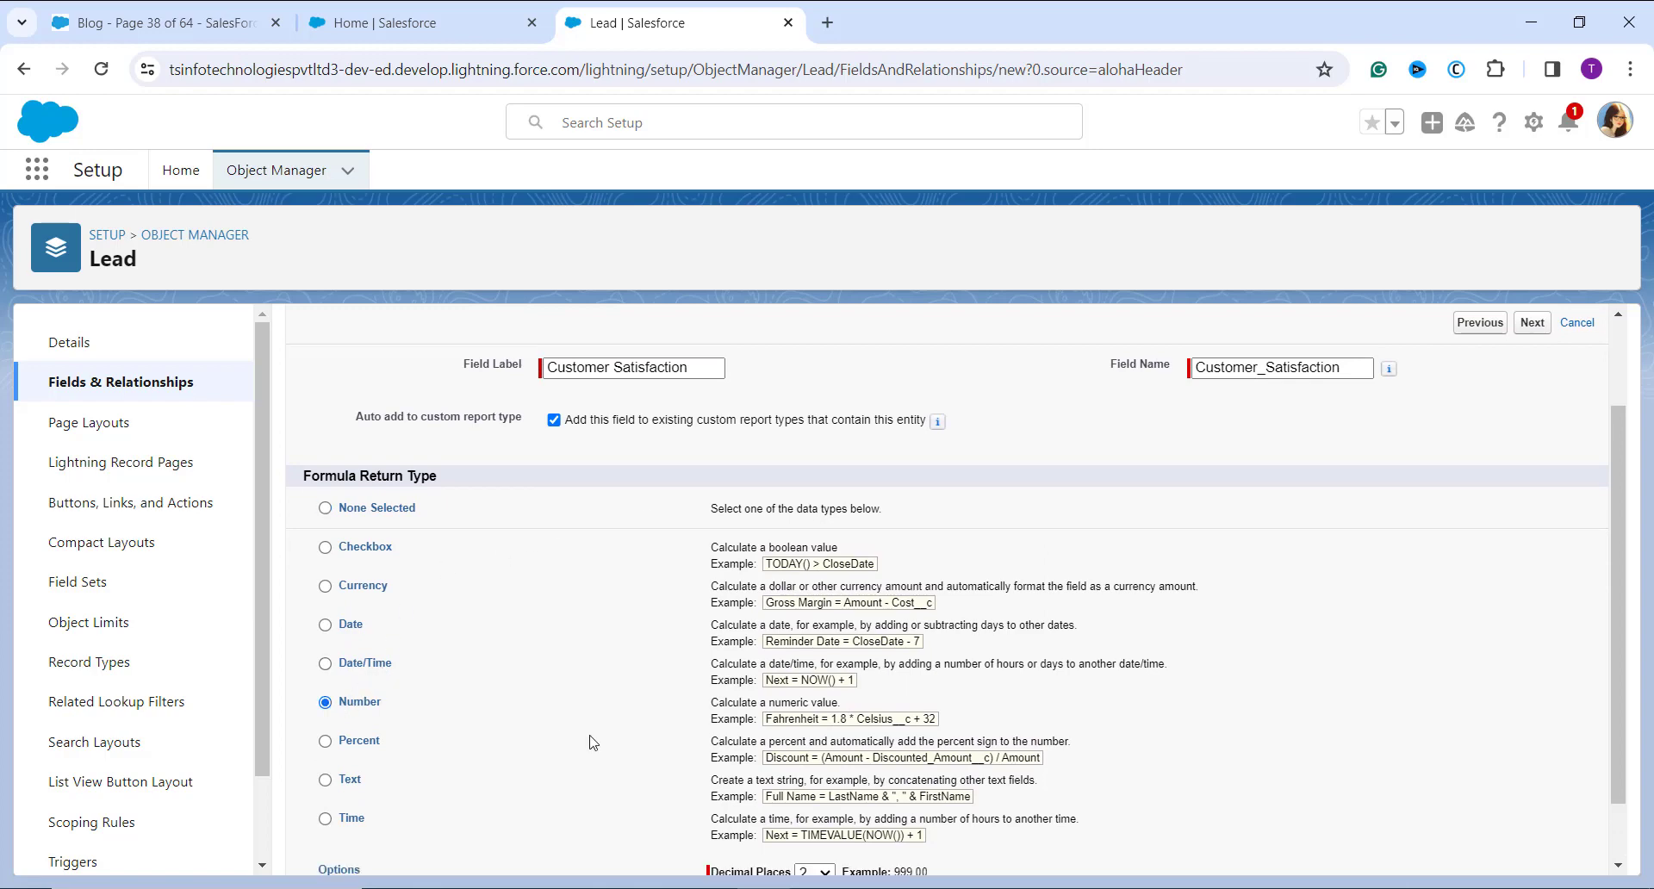
{"action": "scroll", "coordinate": [591, 742], "scroll_direction": "down", "scroll_amount": 1}
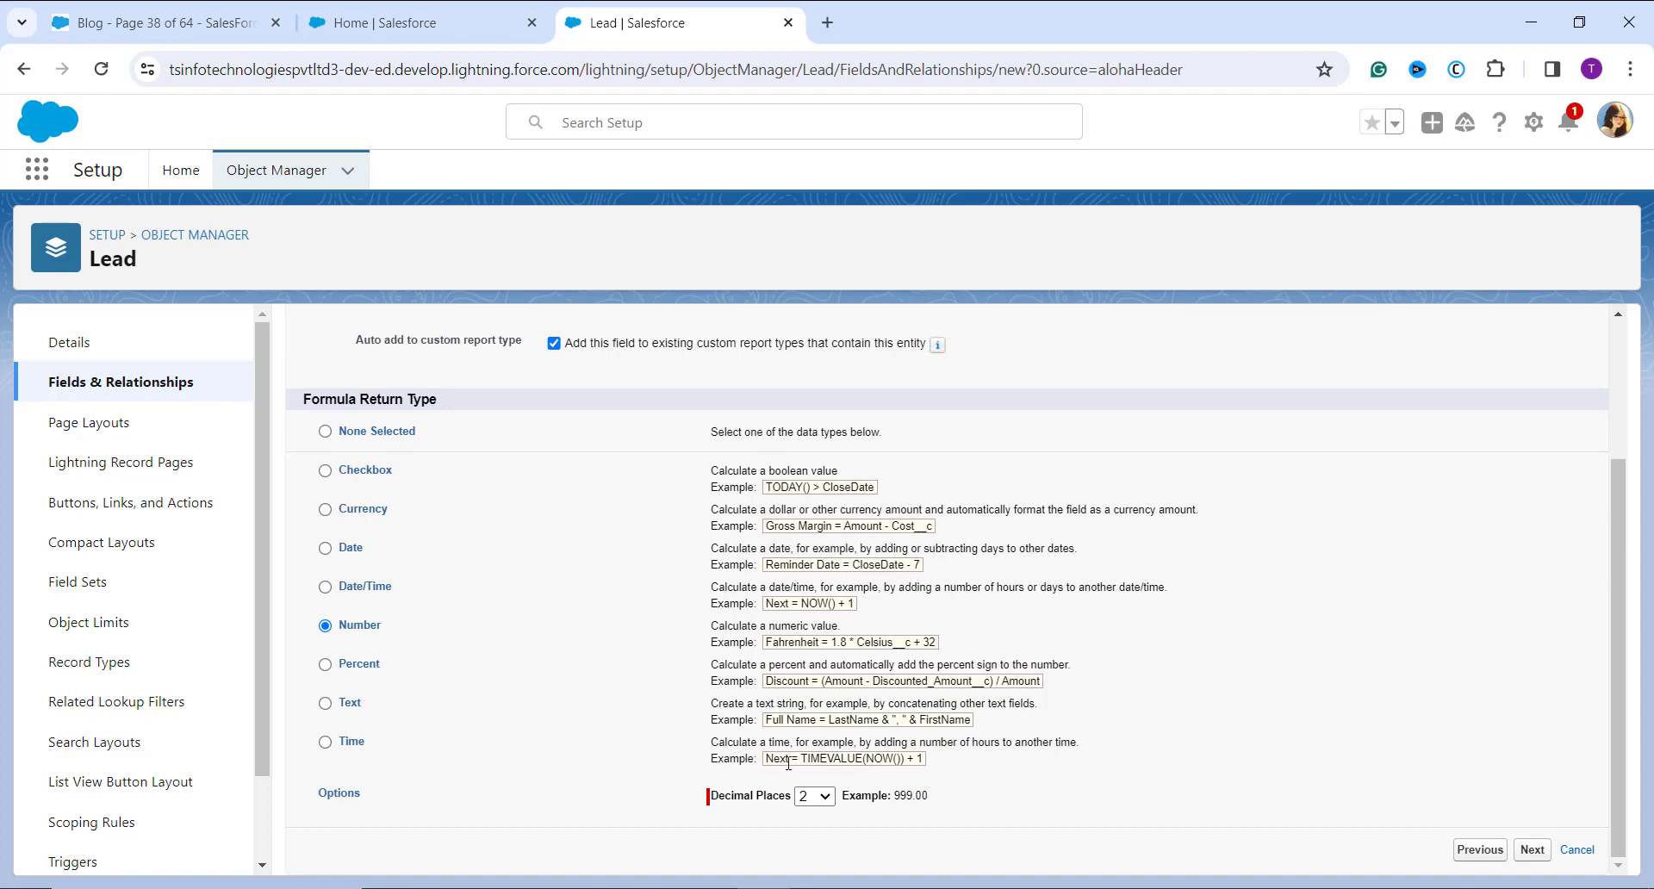
{"action": "scroll", "coordinate": [947, 689], "scroll_direction": "up", "scroll_amount": 3}
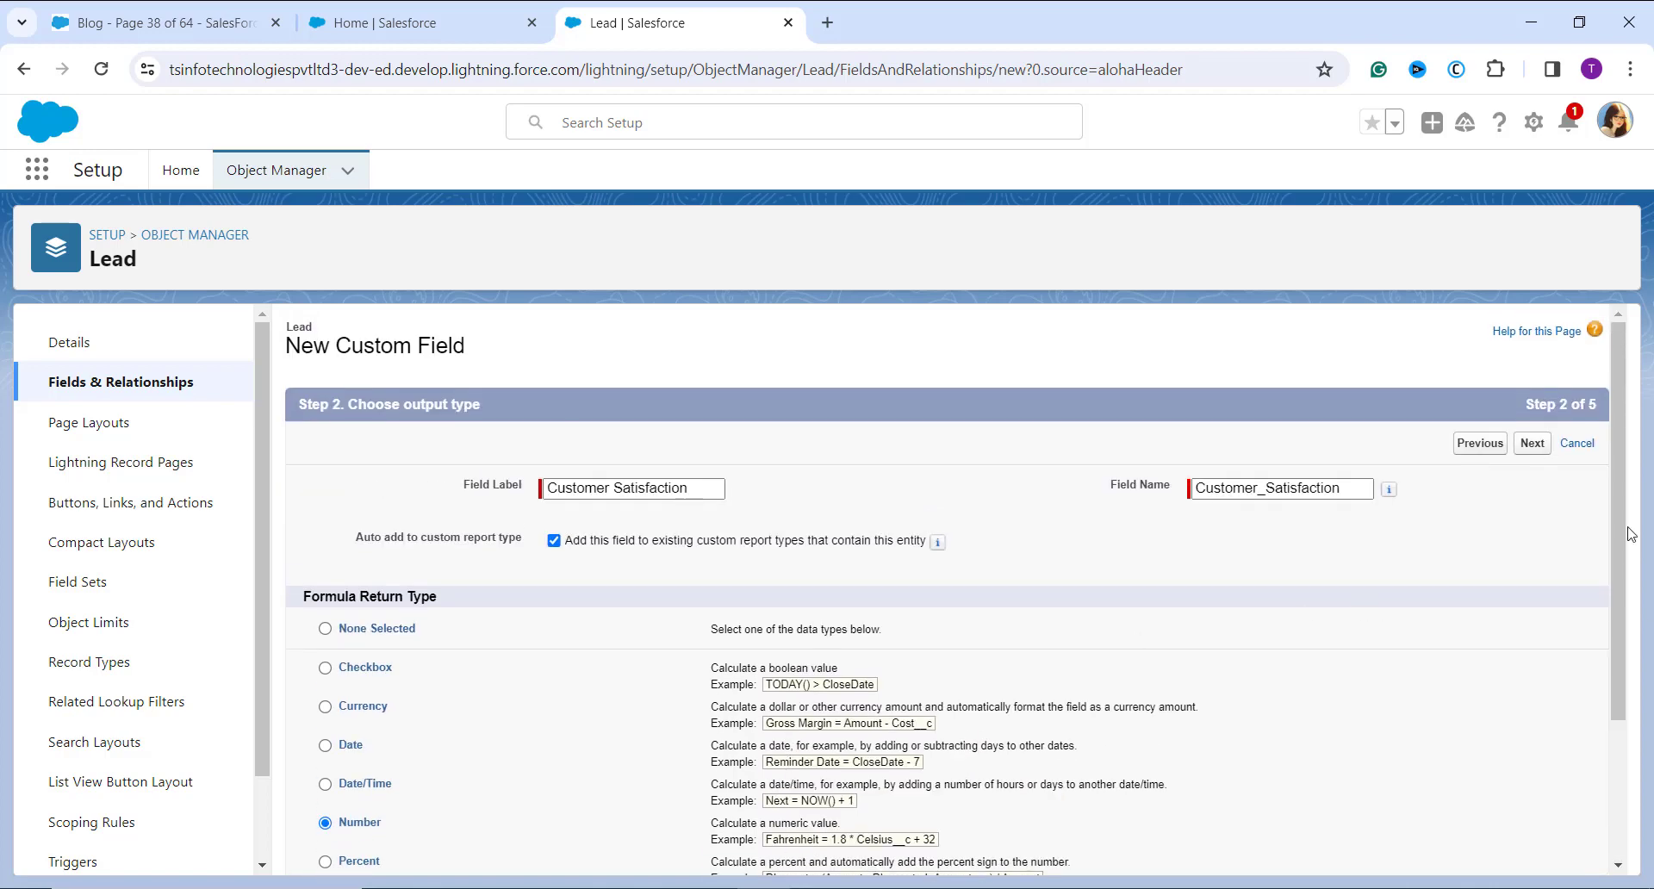
{"action": "left_click", "coordinate": [1503, 443]}
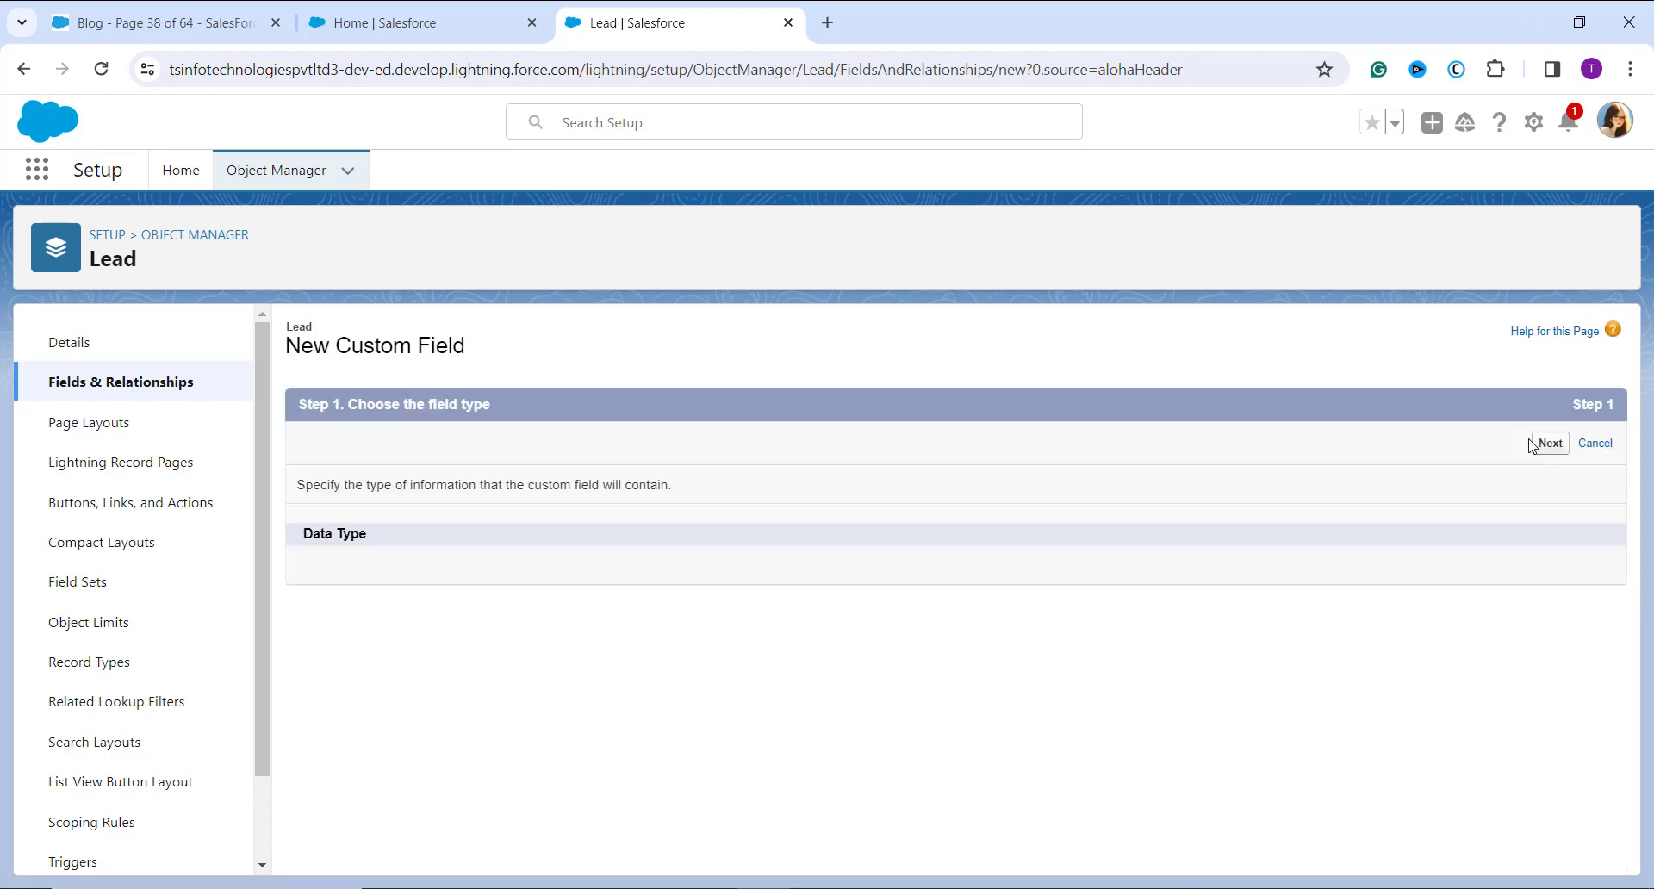
{"action": "left_click", "coordinate": [1539, 443]}
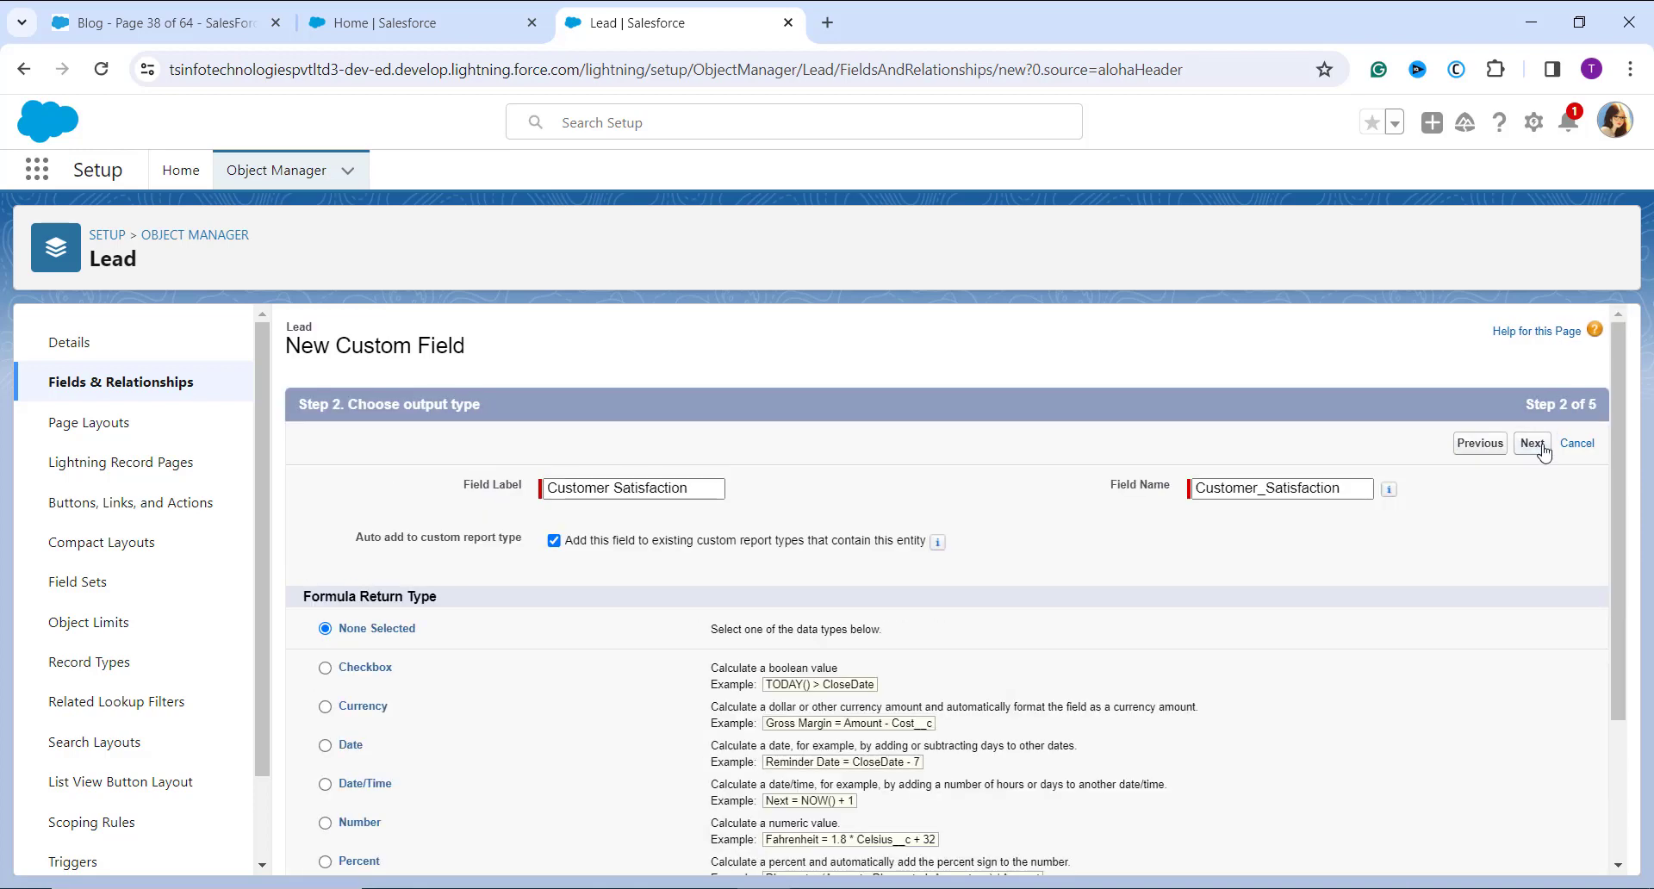
{"action": "left_click", "coordinate": [1533, 444]}
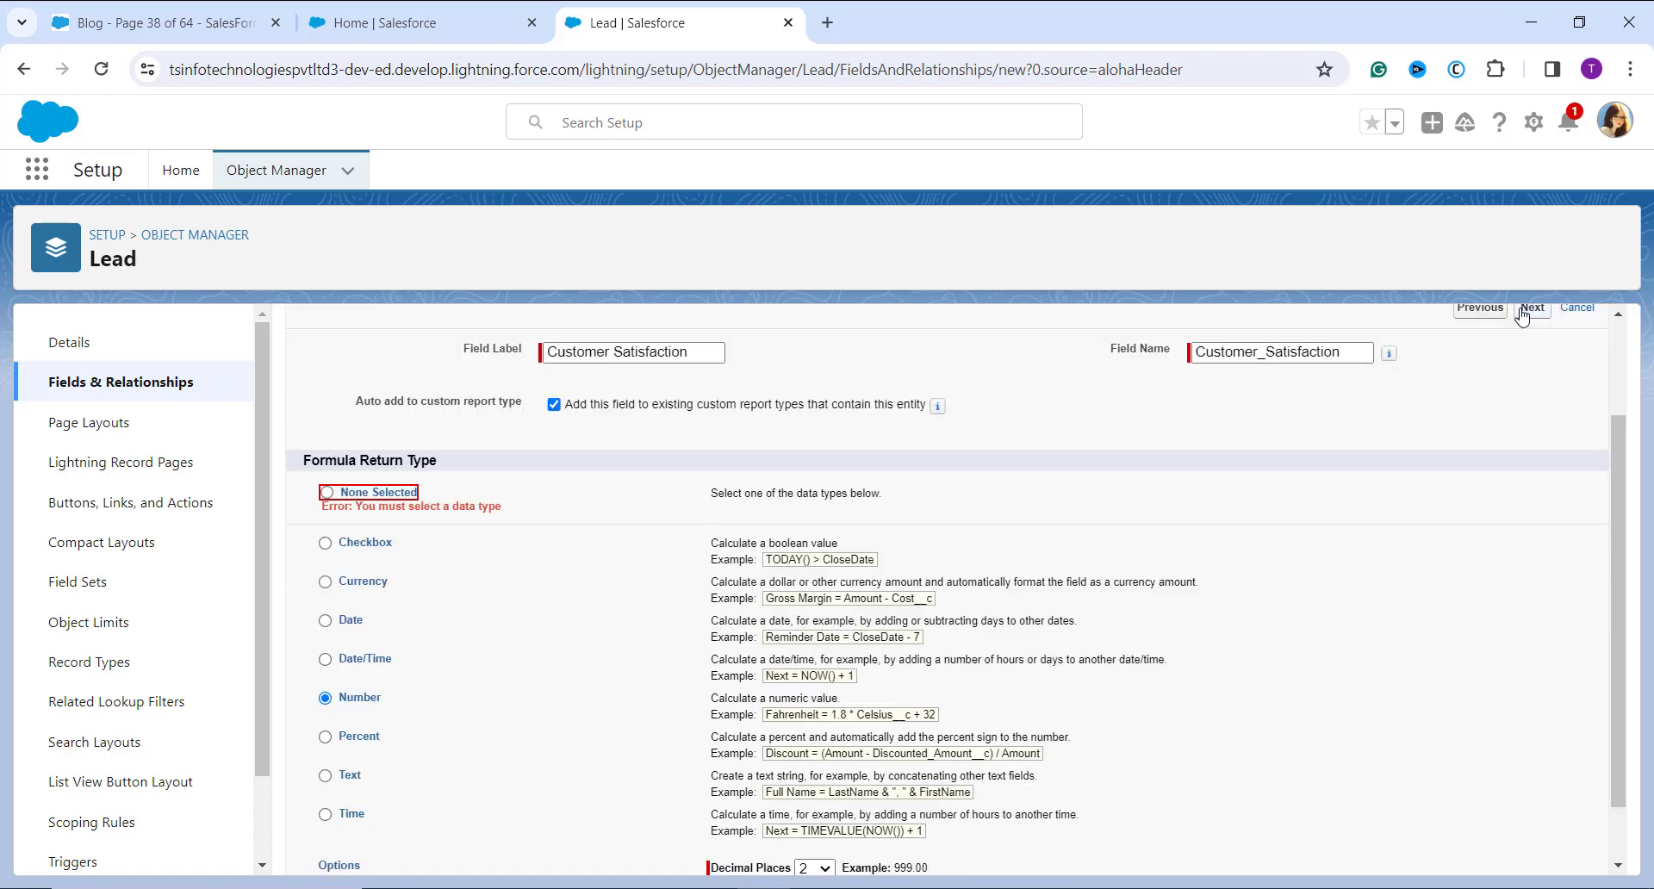
{"action": "left_click", "coordinate": [1525, 310]}
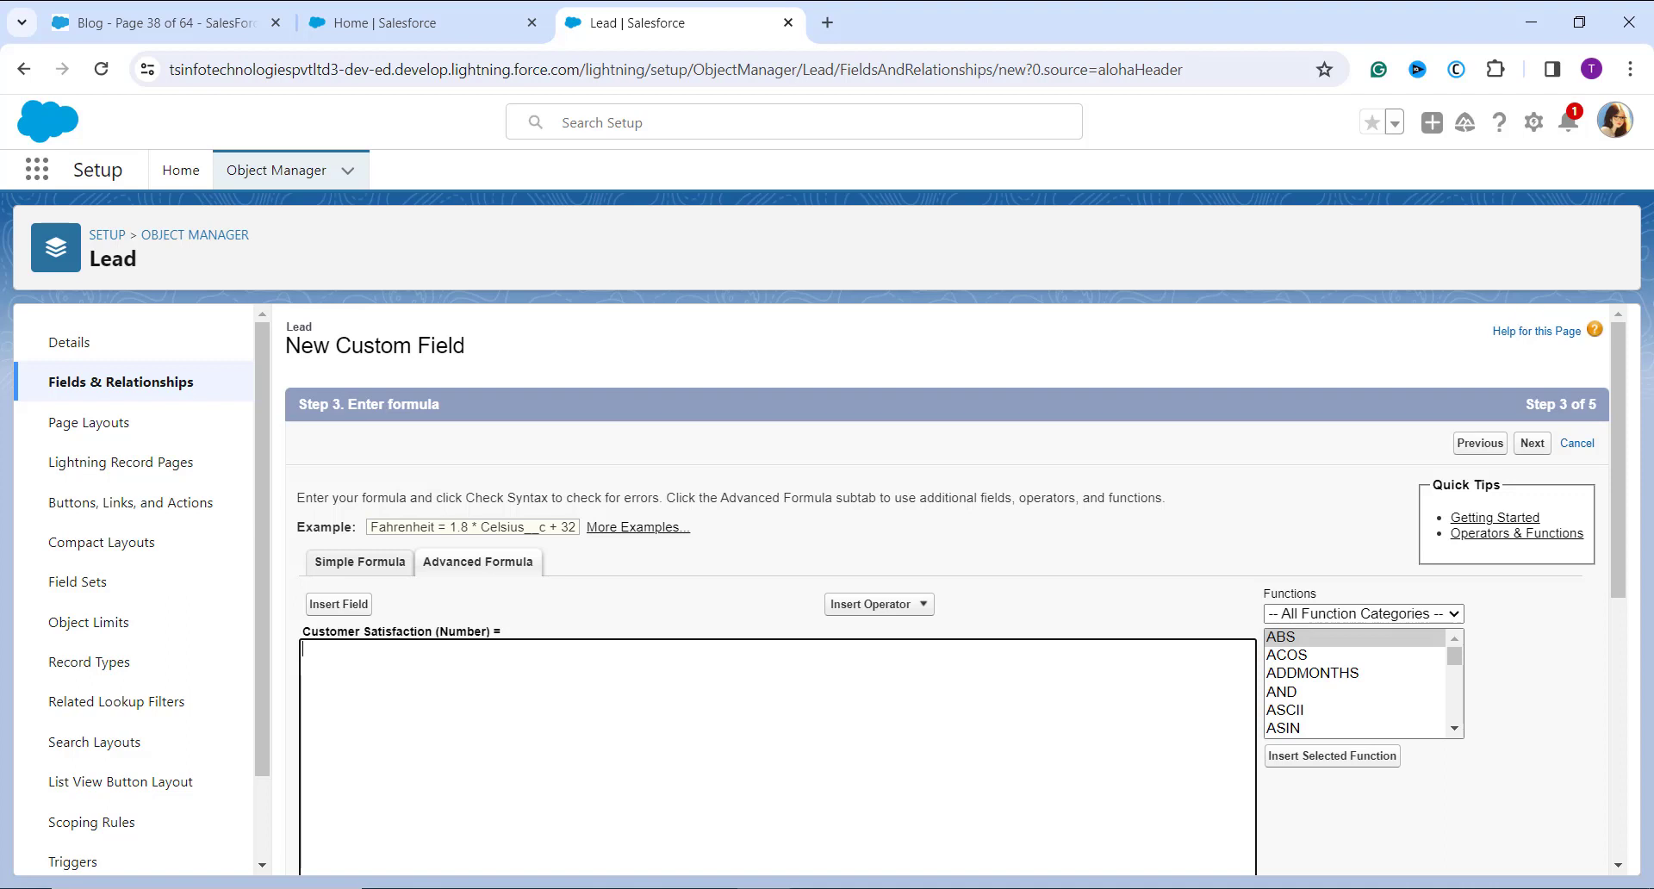
Step: Filter the functions to the Math category and insert ATAN into the Customer Satisfaction formula
{"action": "left_click", "coordinate": [1451, 614]}
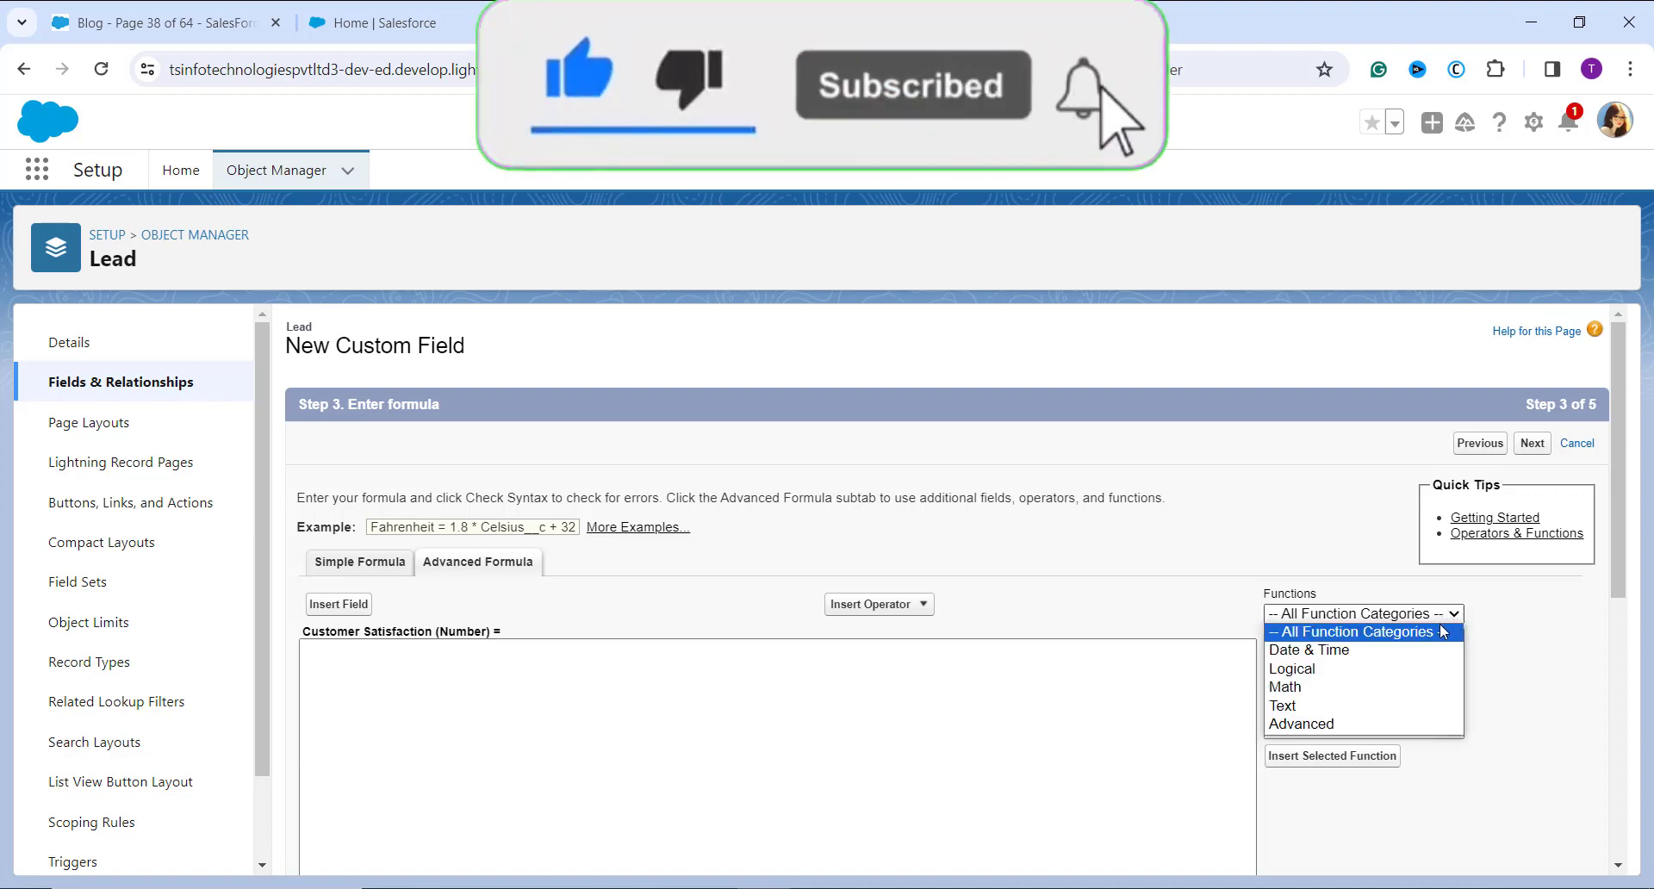
{"action": "left_click", "coordinate": [1384, 689]}
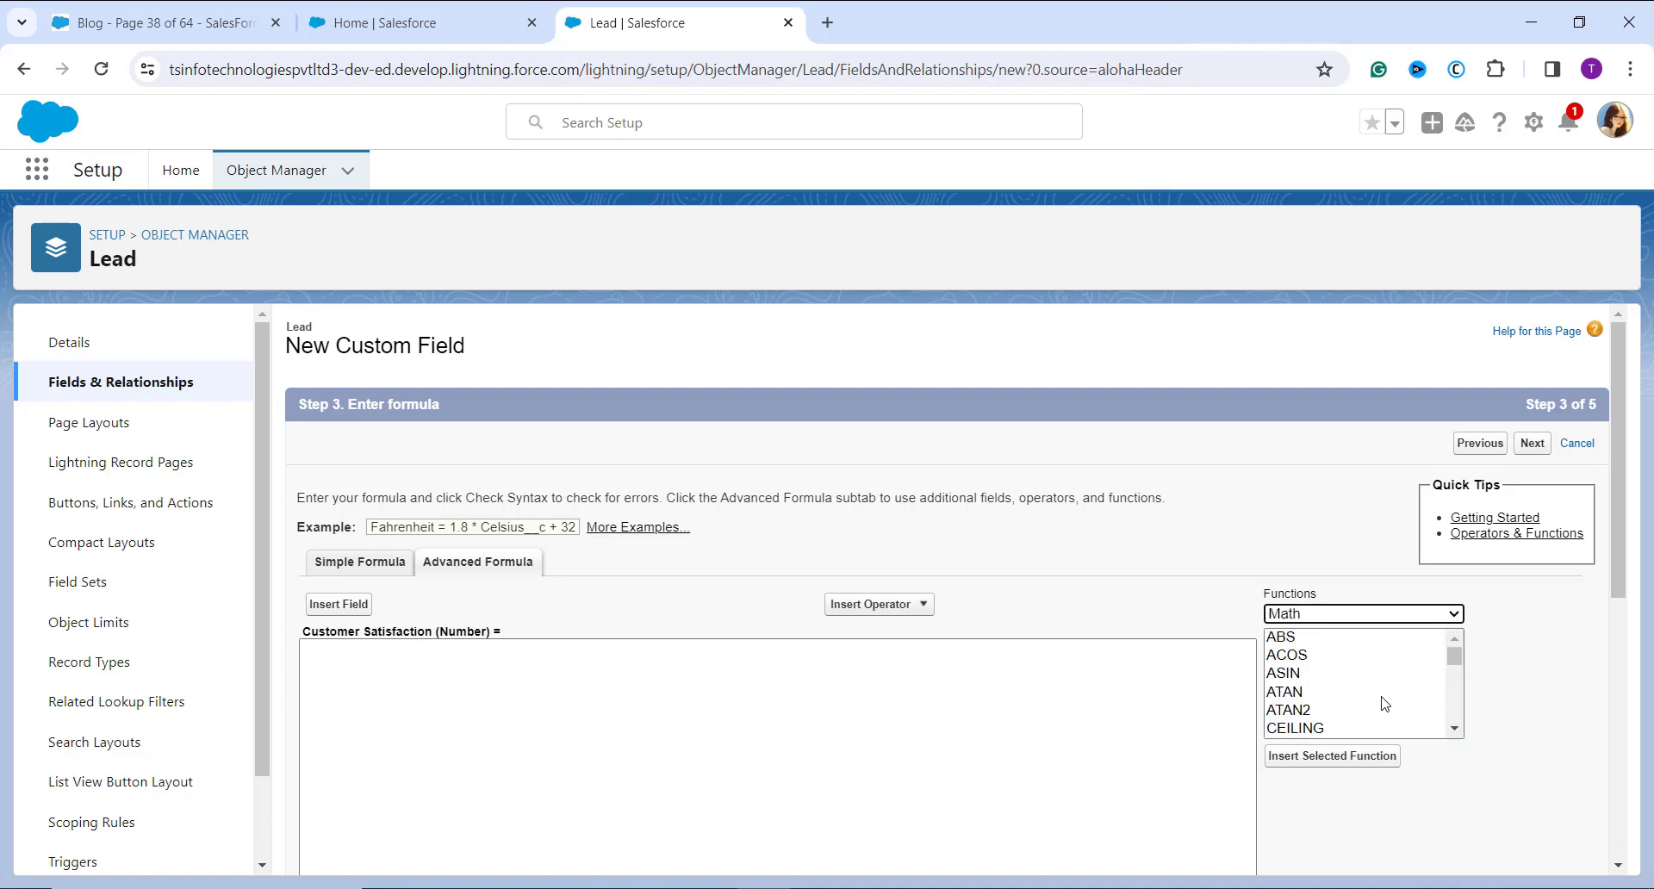
{"action": "left_click", "coordinate": [1325, 693]}
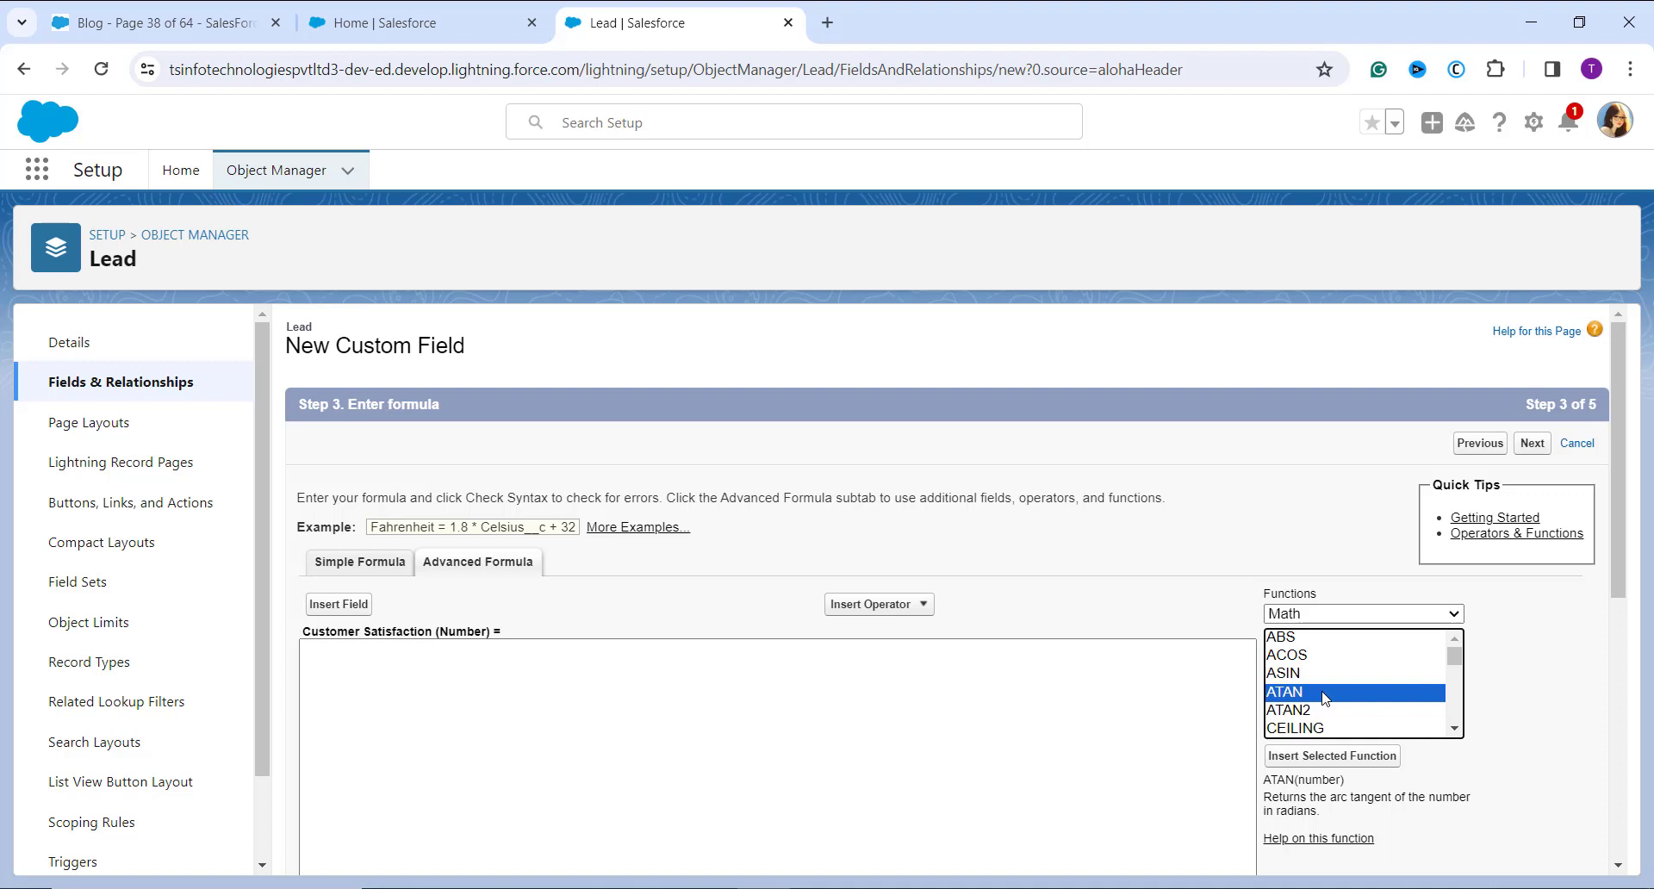
{"action": "left_click", "coordinate": [1332, 756]}
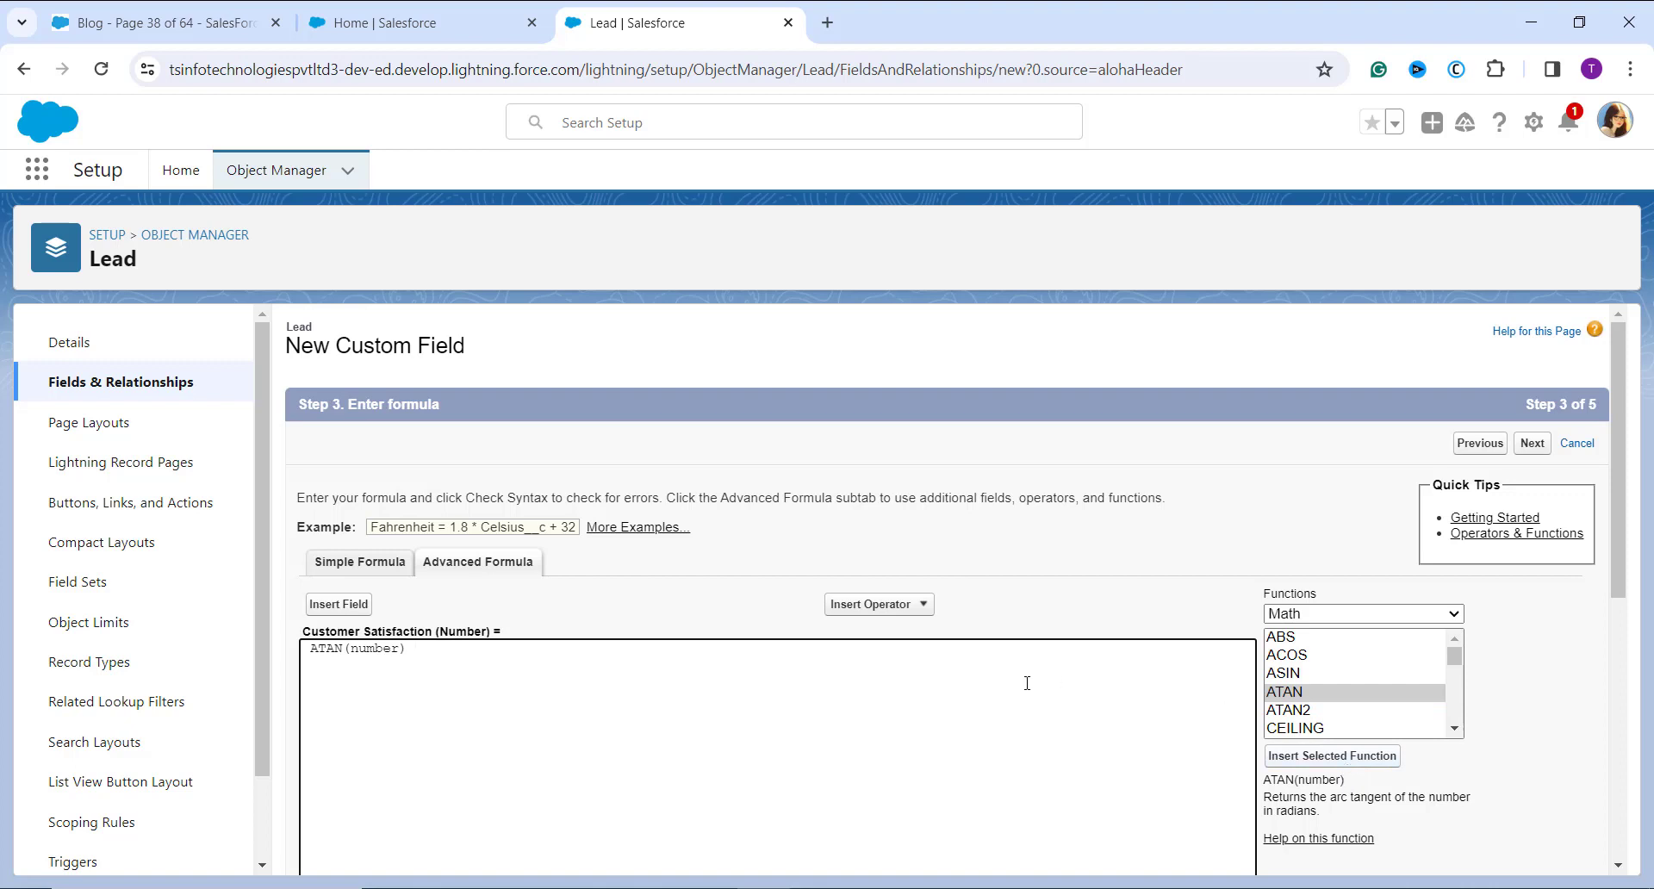
Step: Remove the number placeholder from inside the ATAN parentheses
{"action": "scroll", "coordinate": [1027, 683], "scroll_direction": "down", "scroll_amount": 1}
{"action": "left_click", "coordinate": [402, 596]}
{"action": "key", "text": "BackSpace"}
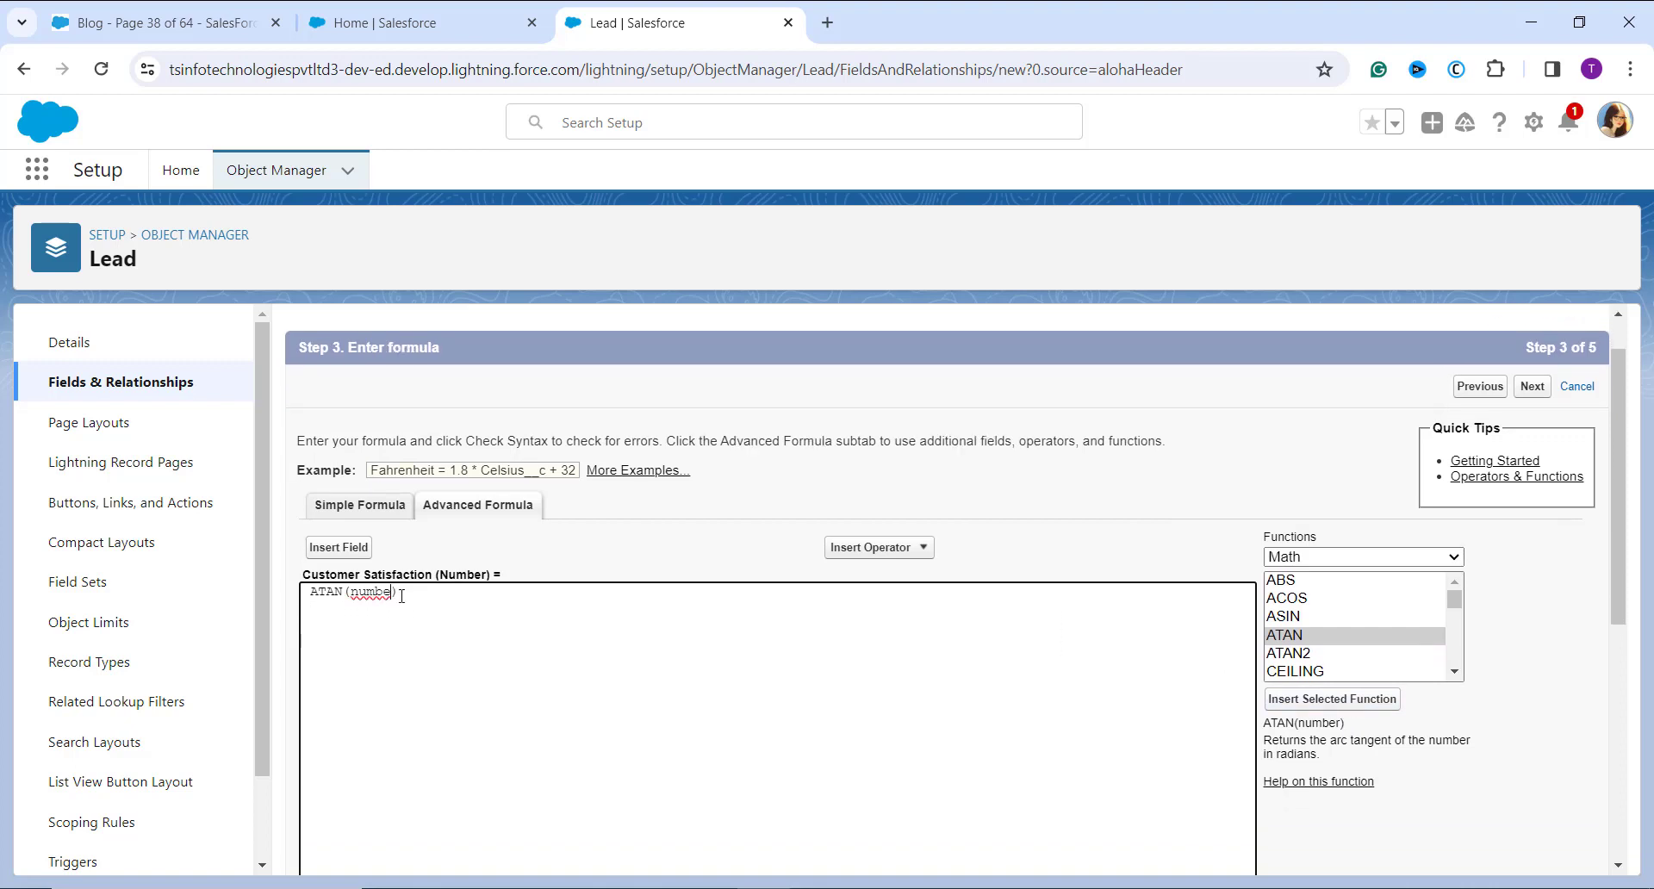
{"action": "key", "text": "BackSpace"}
{"action": "key", "text": "BackSpace"}
{"action": "key", "text": "BackSpace"}
{"action": "key", "text": "BackSpace"}
{"action": "key", "text": "BackSpace"}
Step: Insert the Lead field Positive Reviews as the argument inside the ATAN parentheses
{"action": "left_click", "coordinate": [325, 549]}
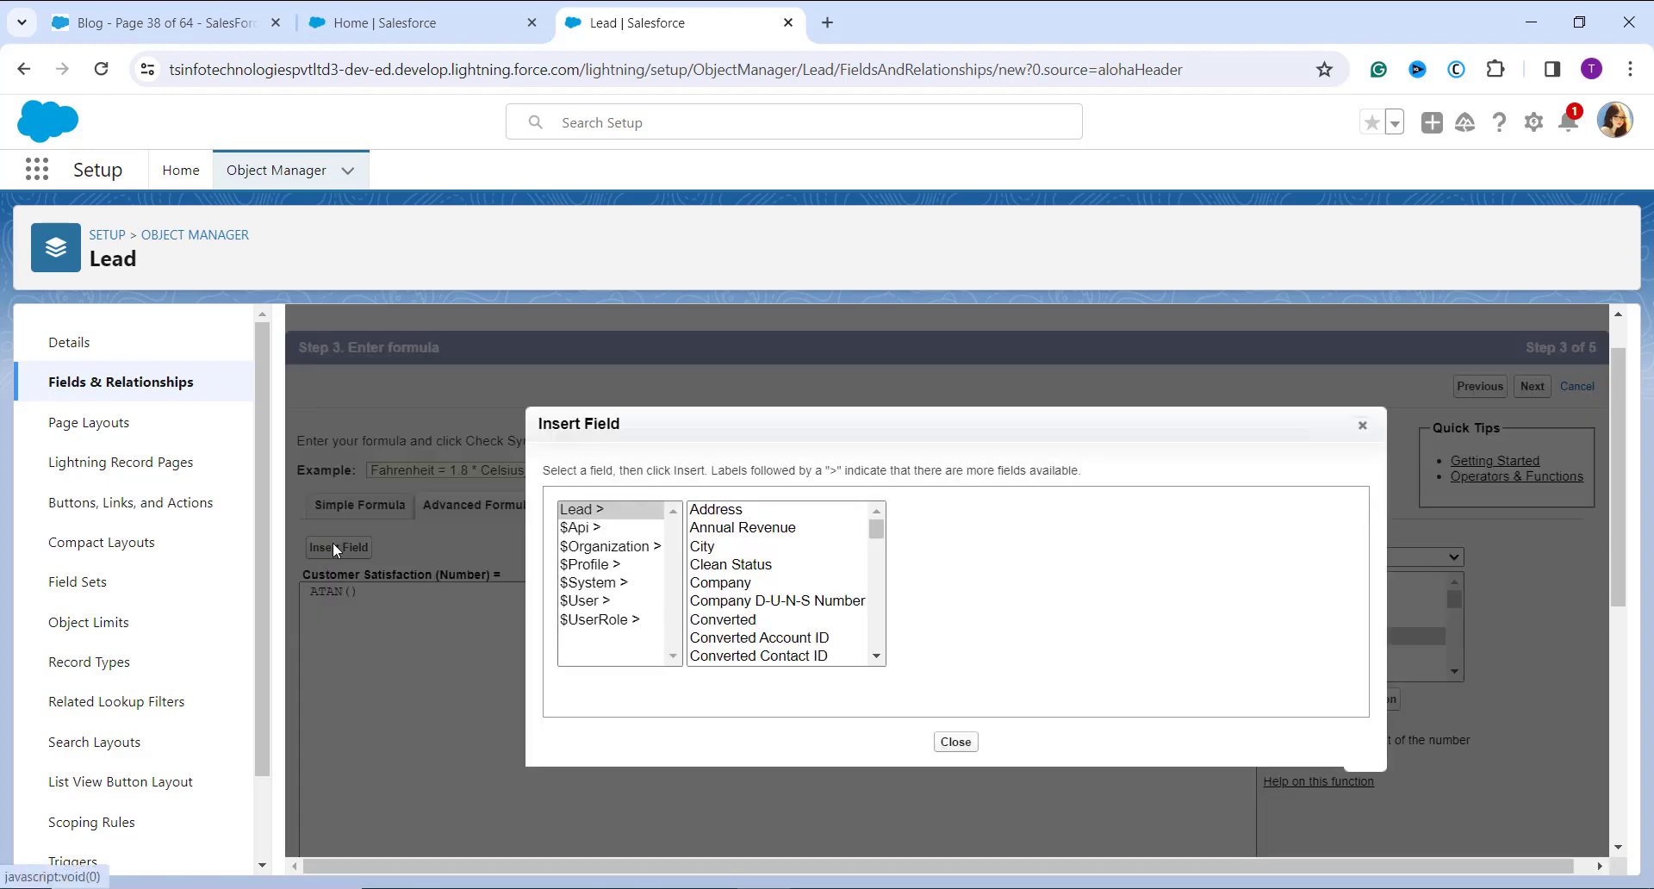
{"action": "scroll", "coordinate": [803, 635], "scroll_direction": "down", "scroll_amount": 3}
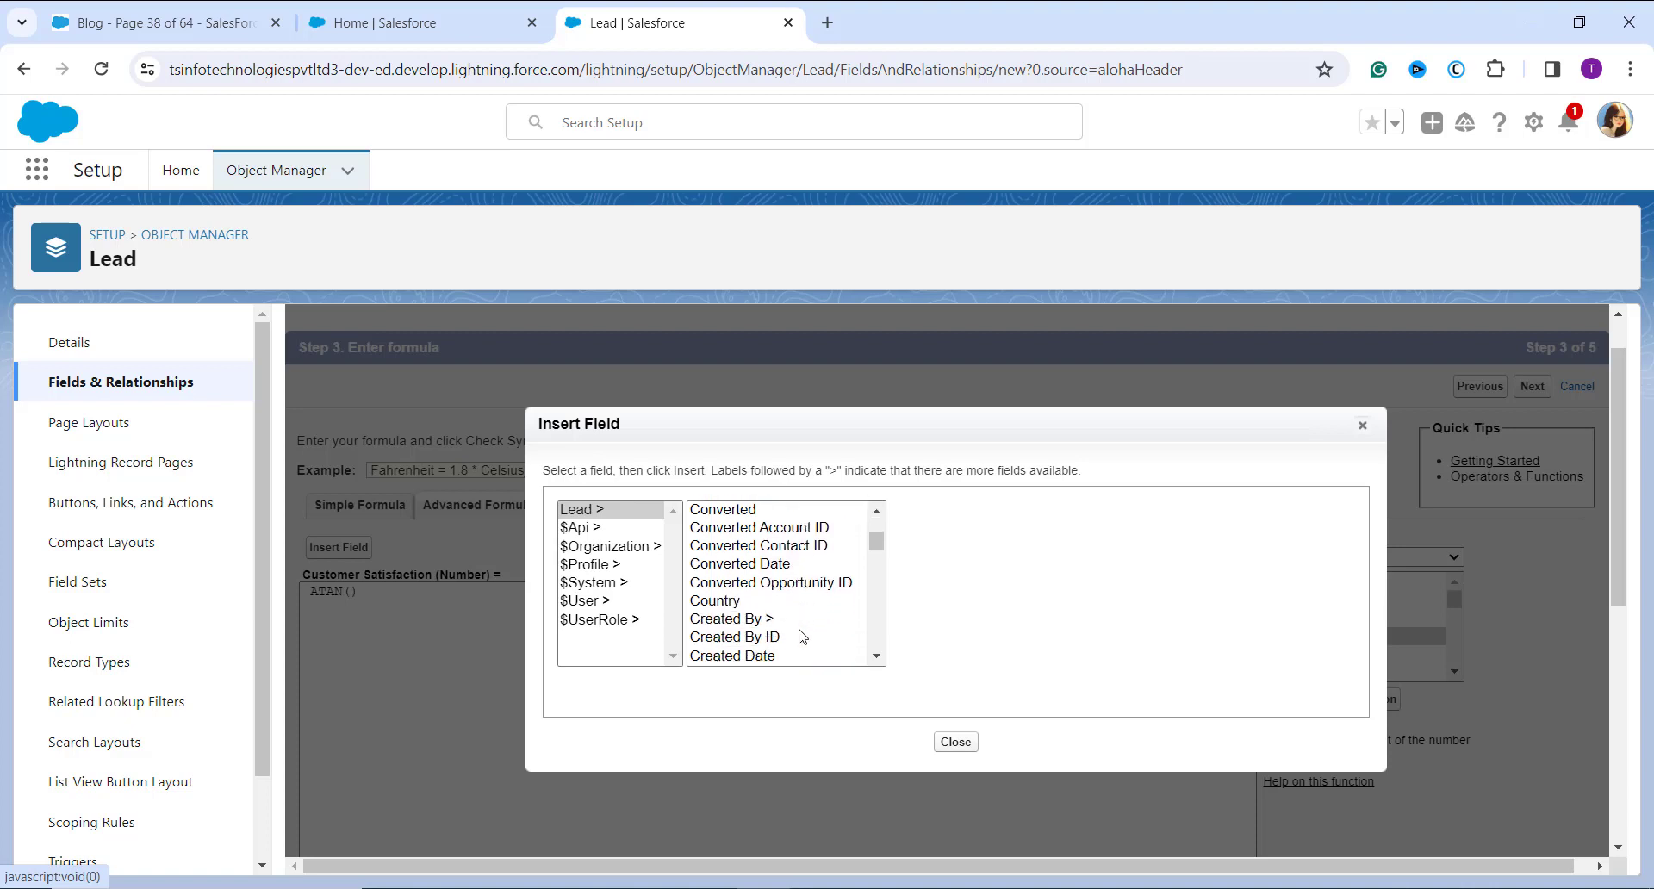
{"action": "scroll", "coordinate": [803, 635], "scroll_direction": "down", "scroll_amount": 5}
{"action": "scroll", "coordinate": [803, 635], "scroll_direction": "down", "scroll_amount": 5}
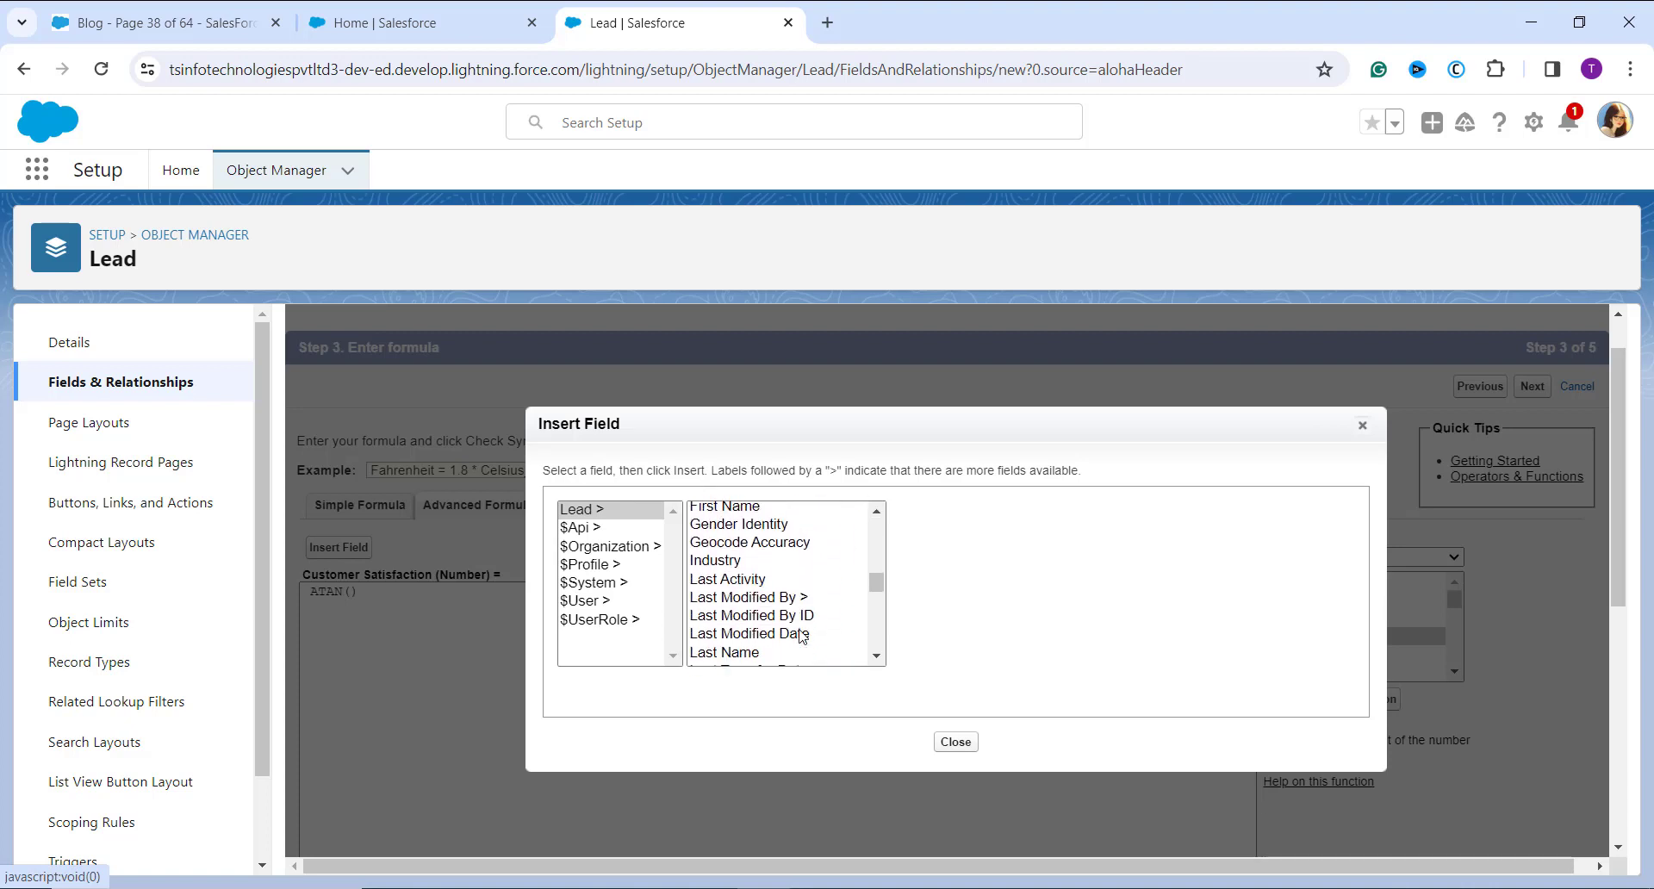
{"action": "scroll", "coordinate": [800, 636], "scroll_direction": "down", "scroll_amount": 5}
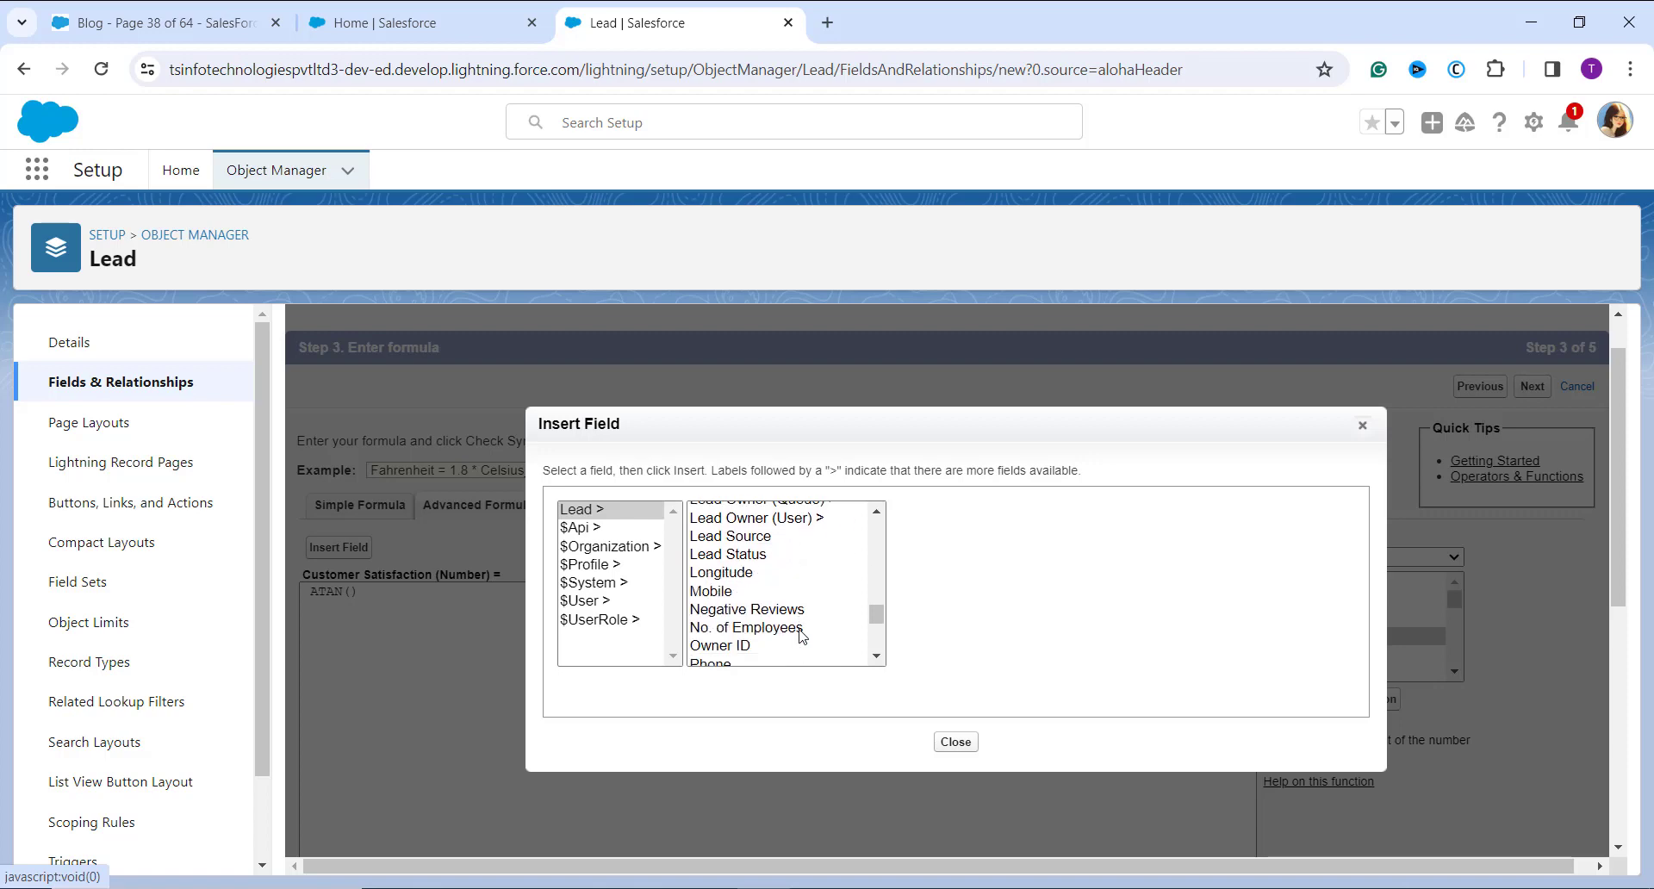
{"action": "scroll", "coordinate": [794, 635], "scroll_direction": "down", "scroll_amount": 1}
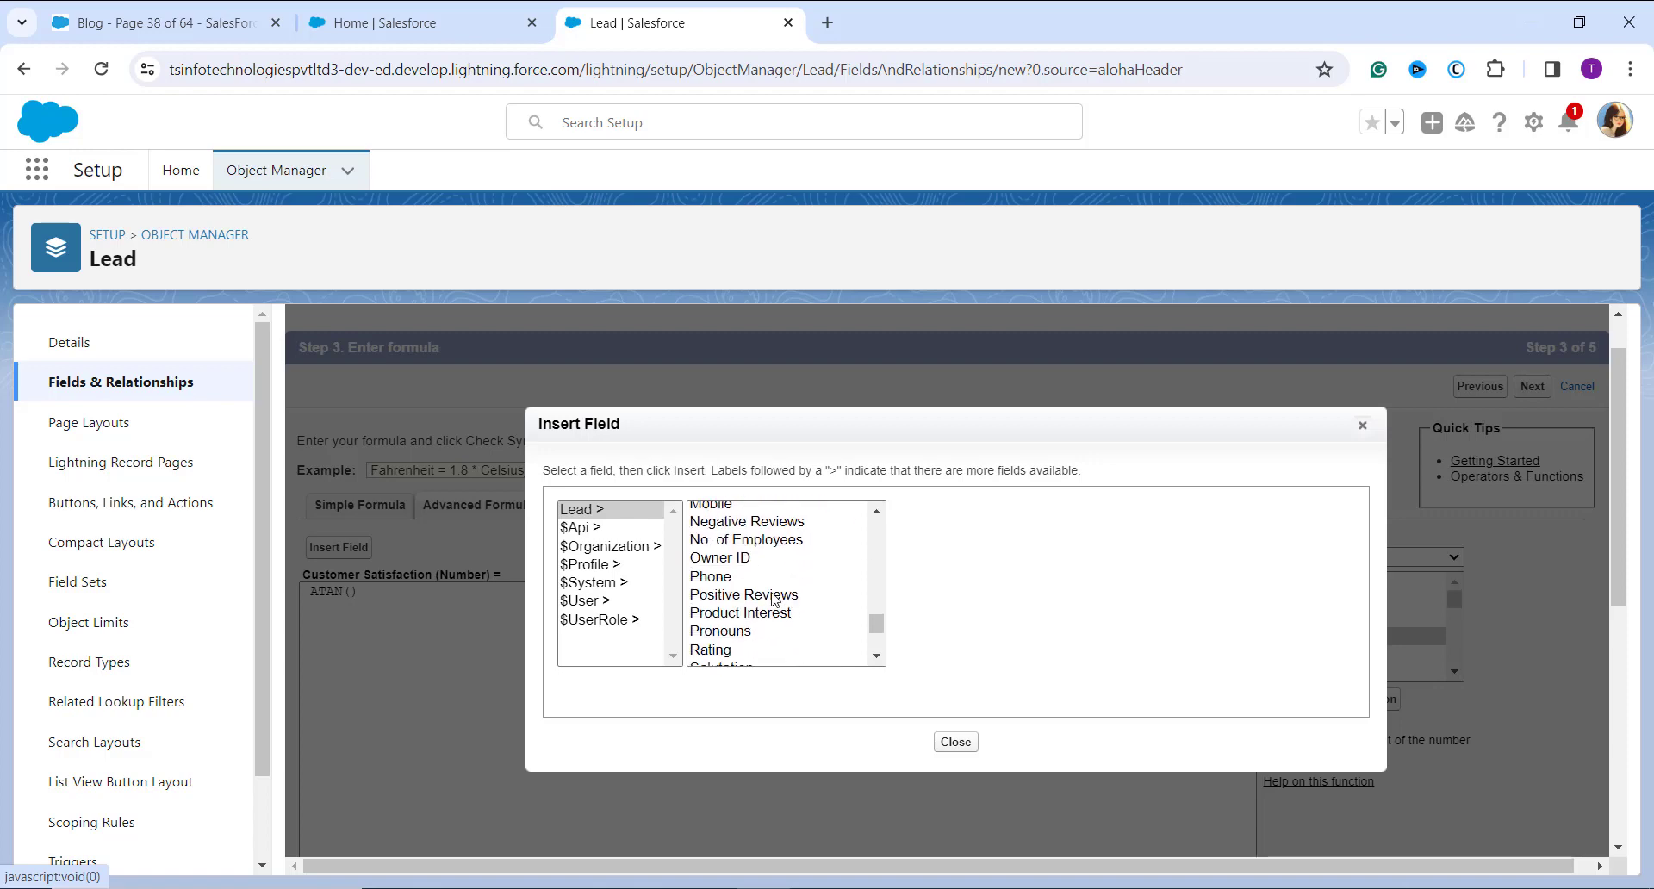
{"action": "left_click", "coordinate": [750, 594]}
{"action": "left_click", "coordinate": [980, 625]}
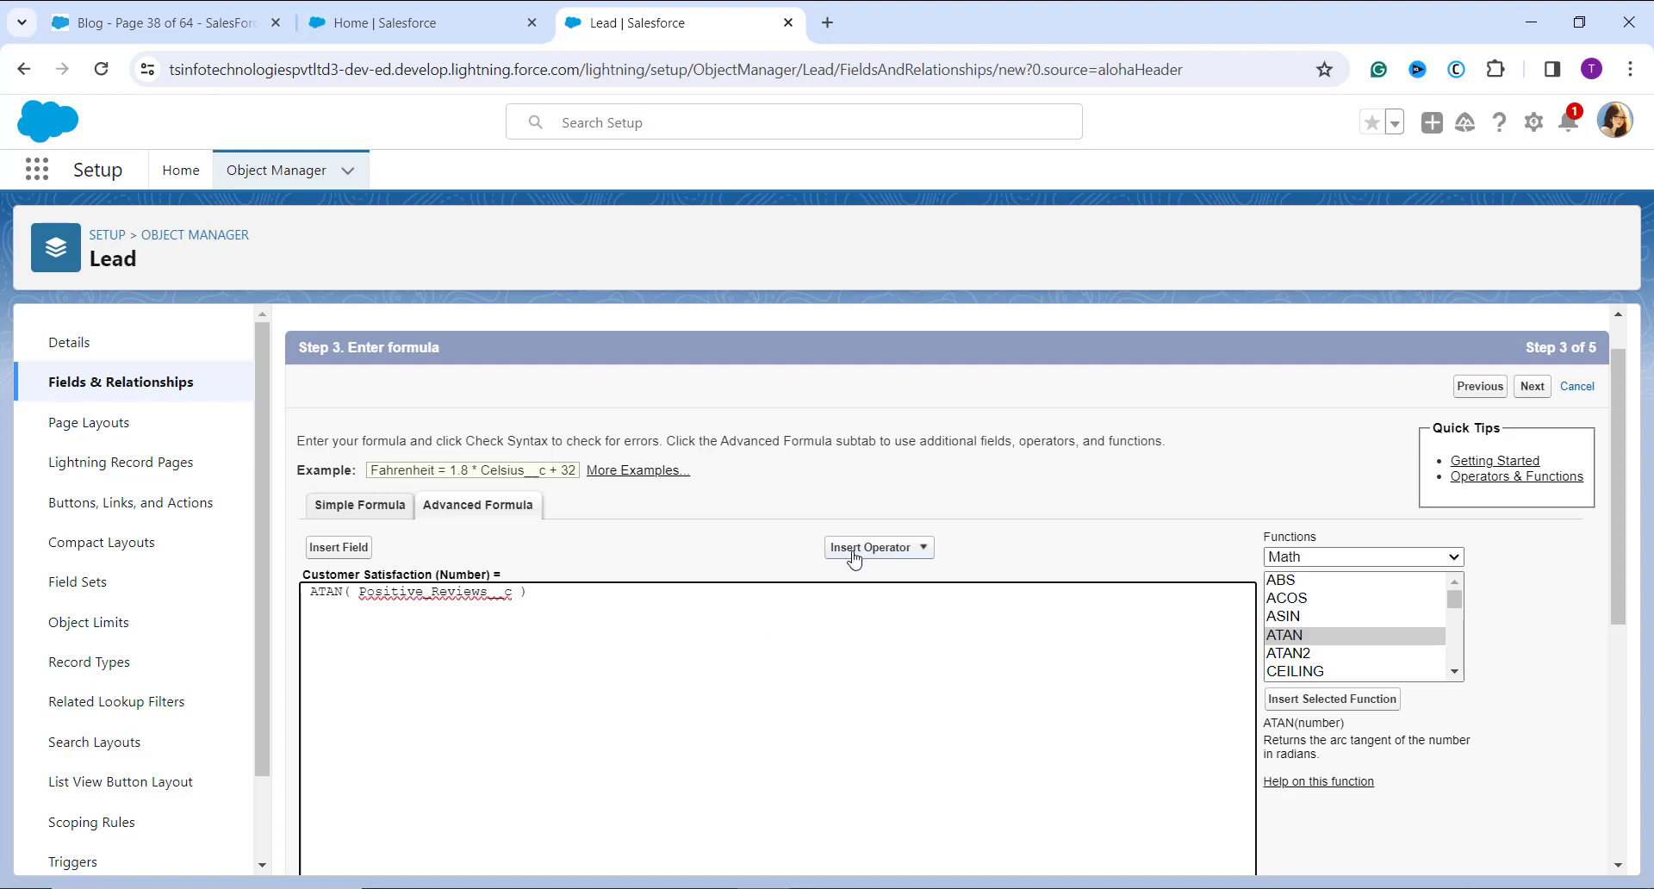
Step: Add a Divide operator after Positive Reviews inside the ATAN parentheses and insert the Lead field Negative Reviews as the divisor
{"action": "left_click", "coordinate": [922, 552]}
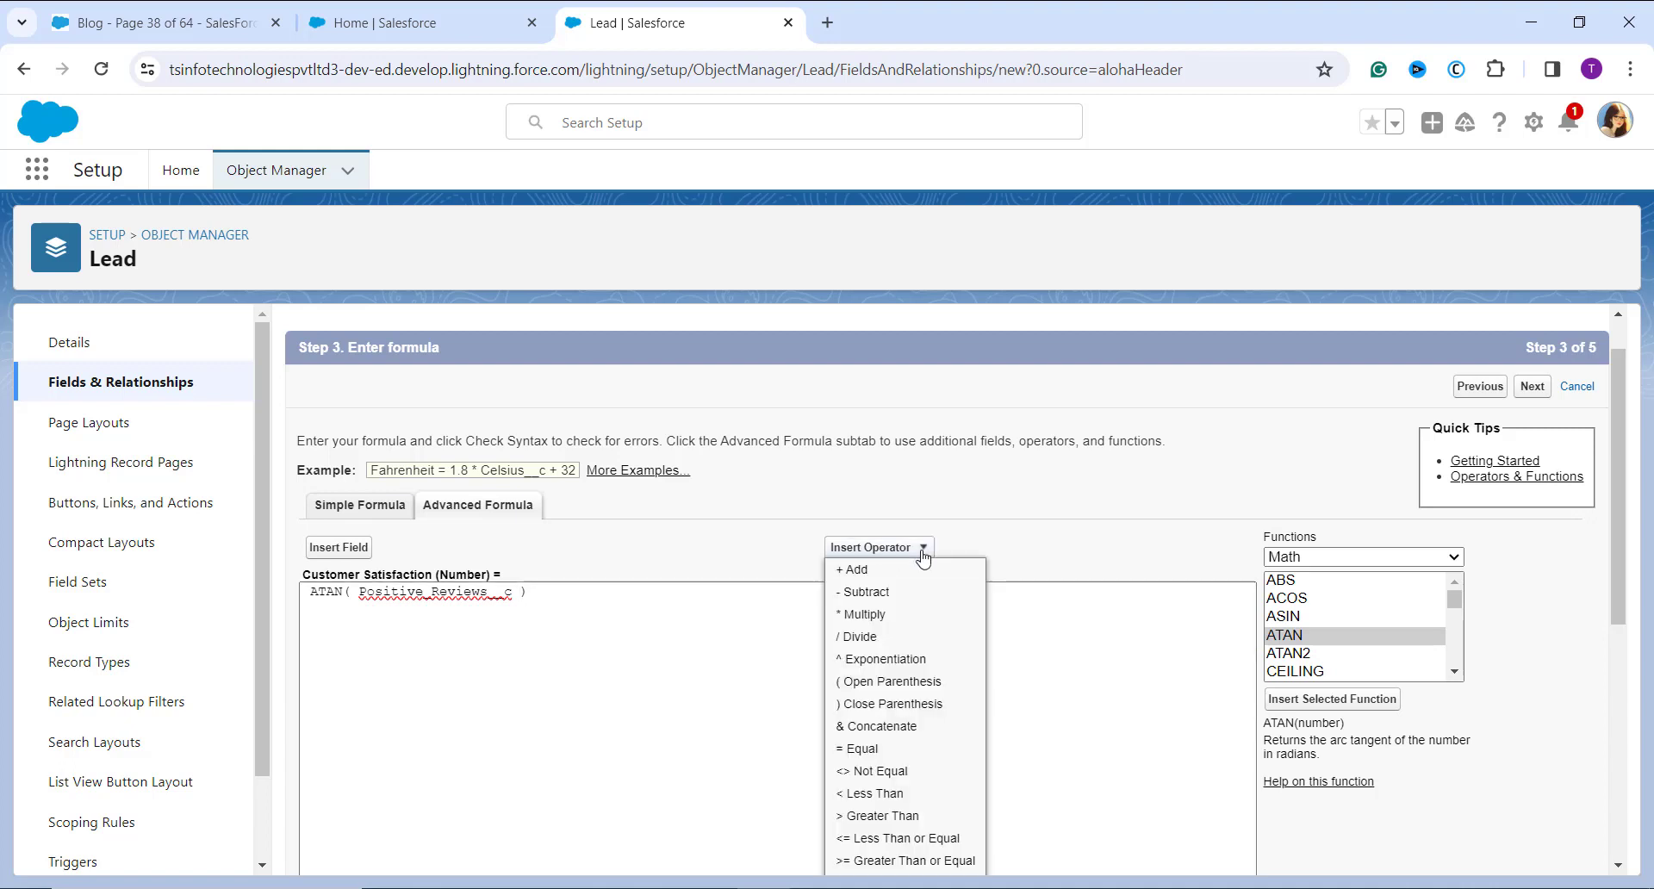
{"action": "left_click", "coordinate": [886, 638]}
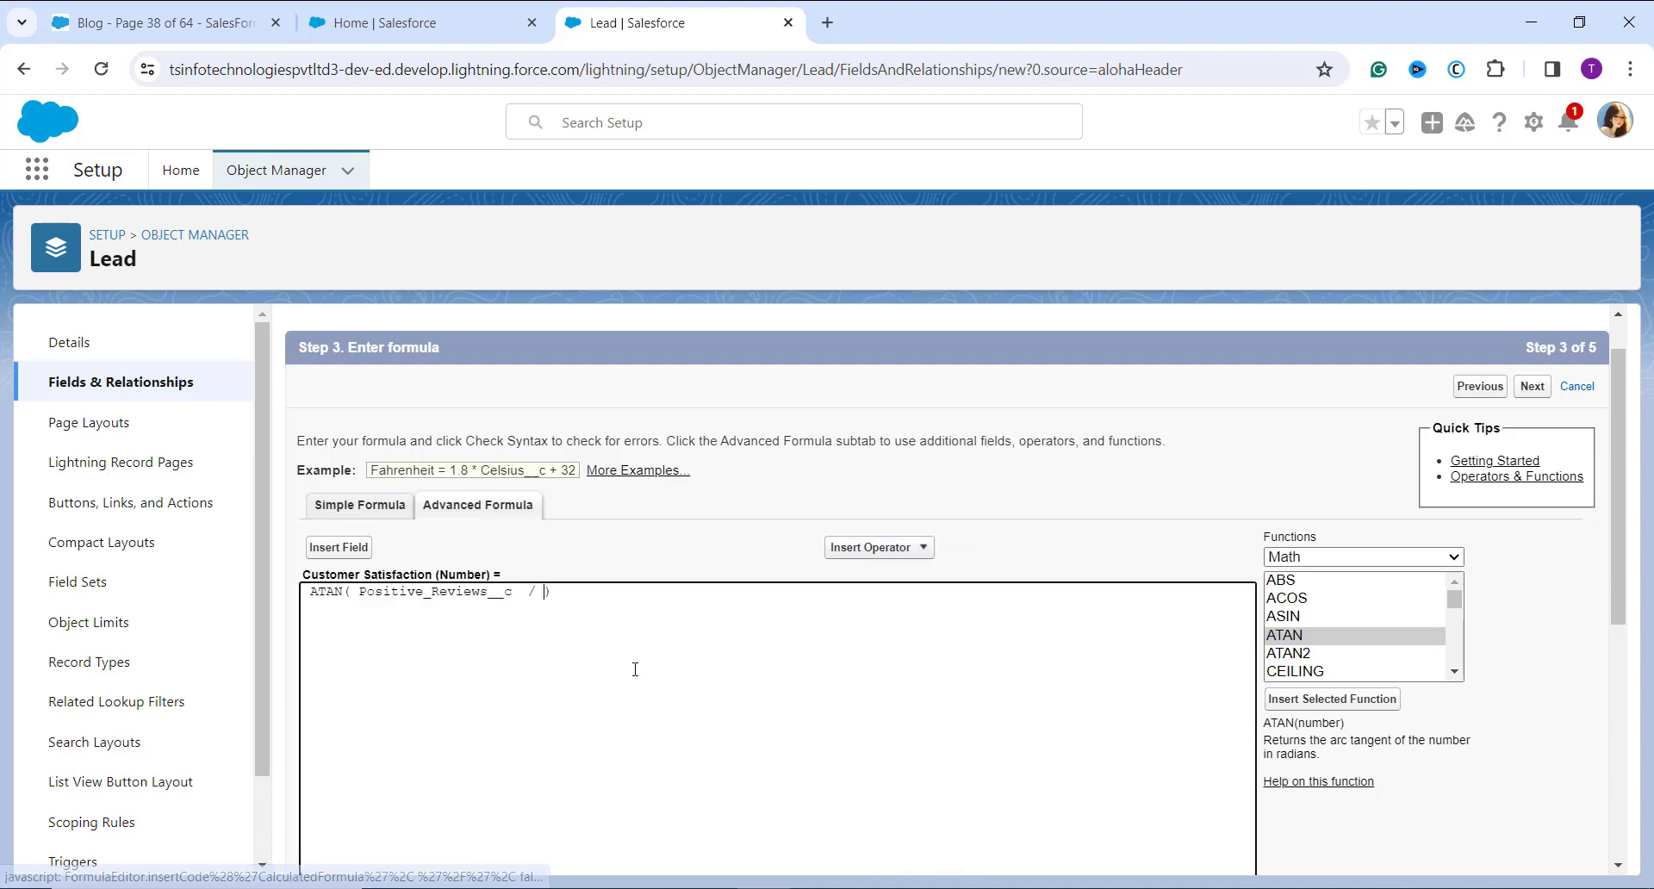
{"action": "left_click", "coordinate": [318, 554]}
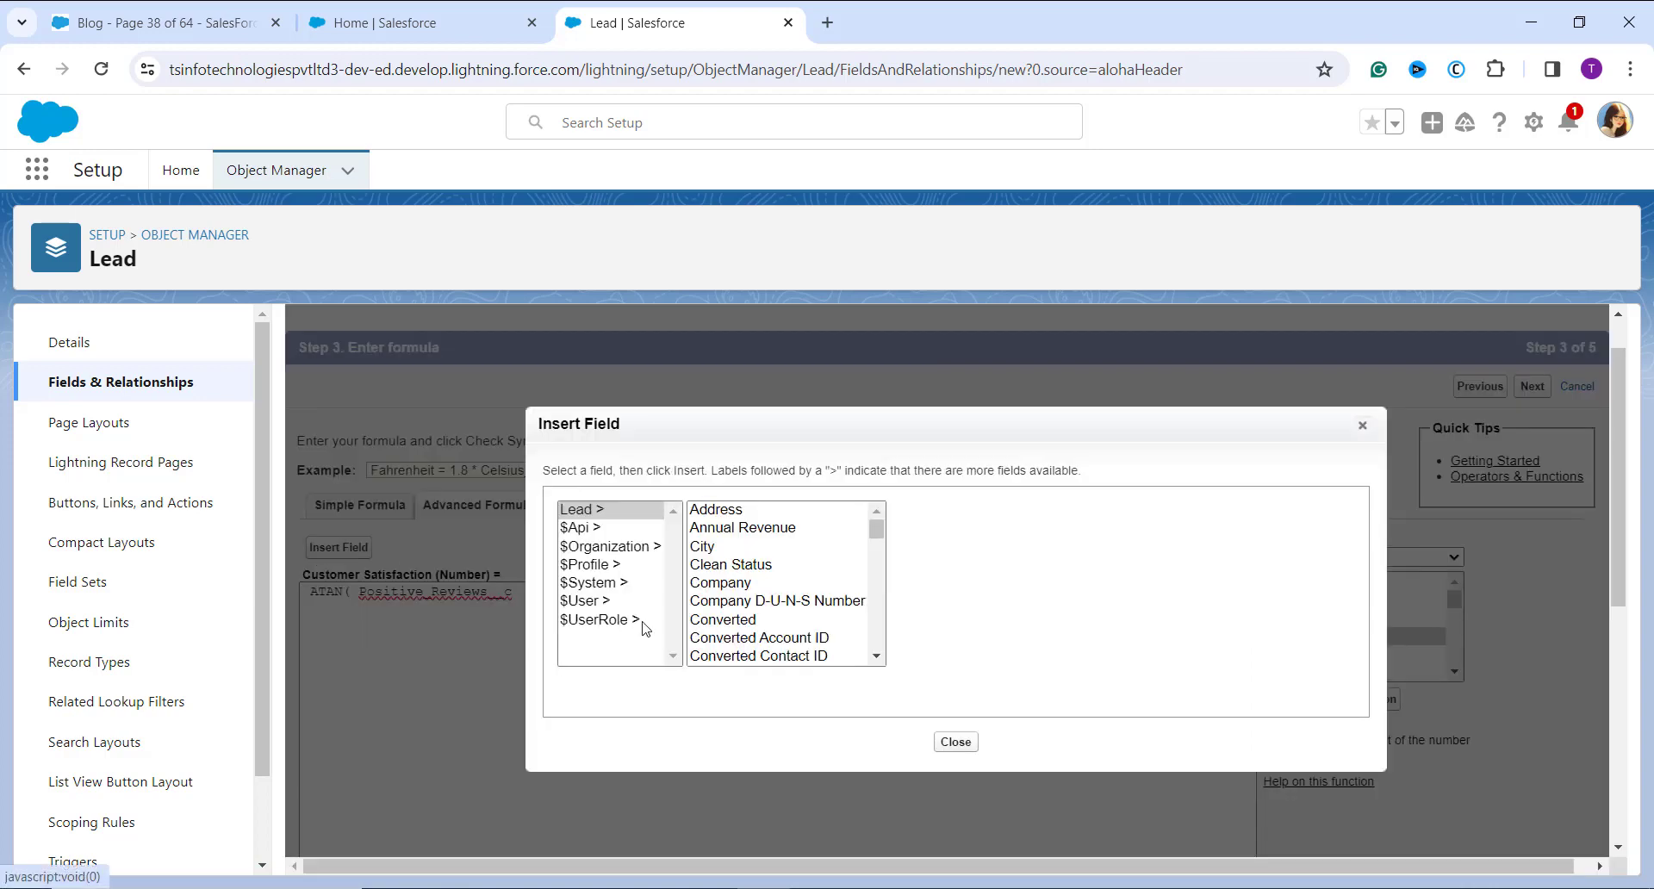
{"action": "scroll", "coordinate": [856, 666], "scroll_direction": "down", "scroll_amount": 1}
{"action": "scroll", "coordinate": [817, 627], "scroll_direction": "down", "scroll_amount": 6}
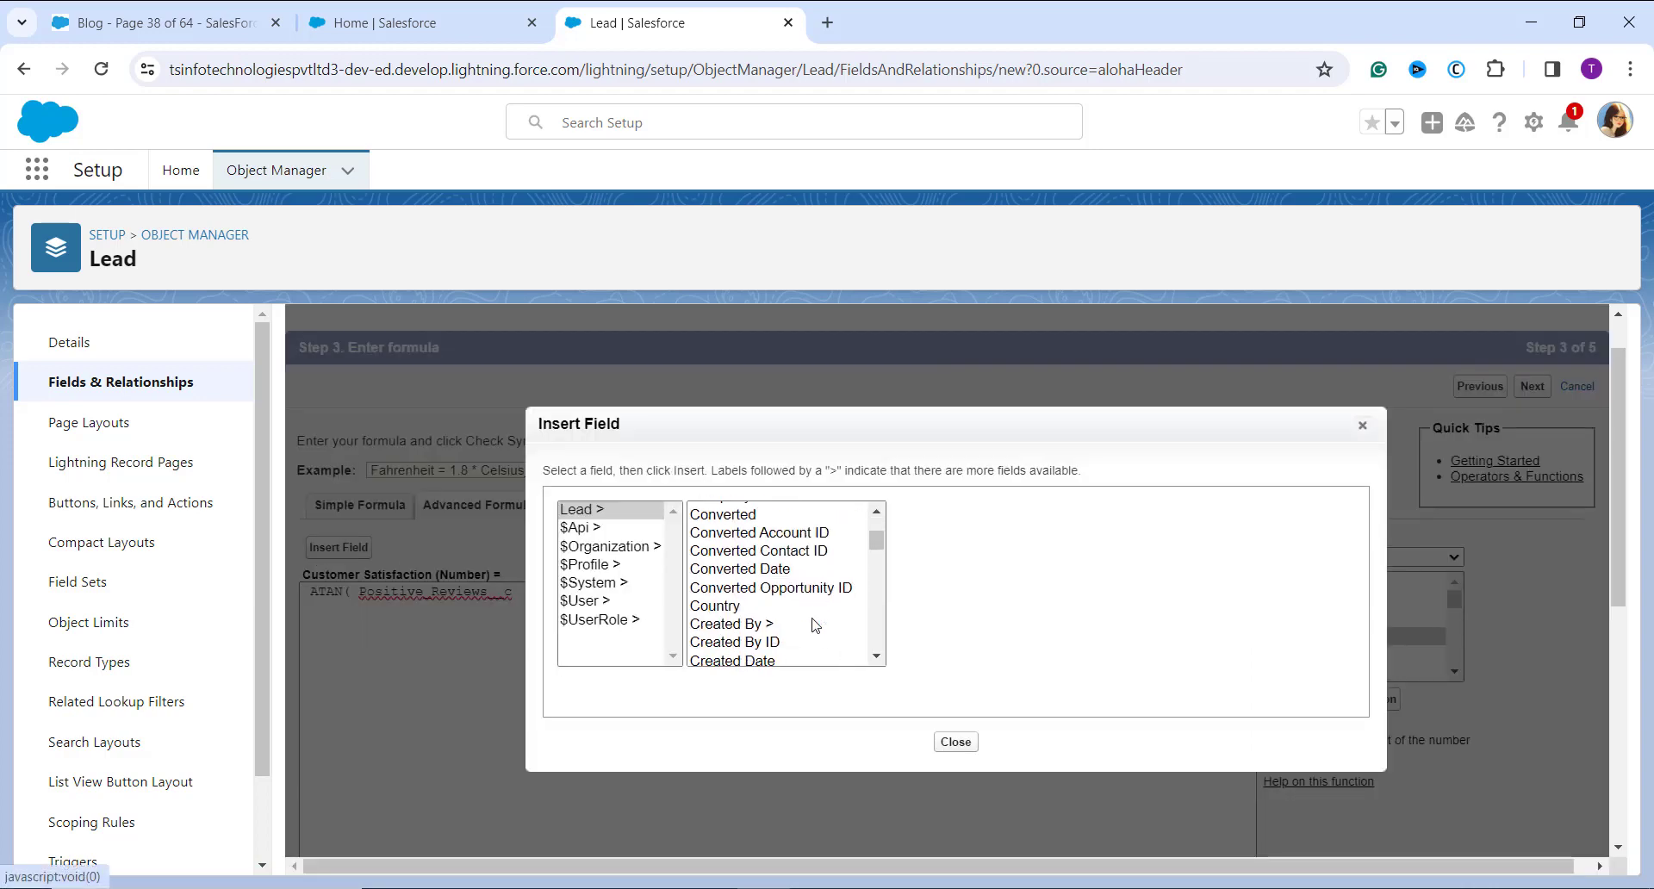
{"action": "scroll", "coordinate": [817, 625], "scroll_direction": "down", "scroll_amount": 5}
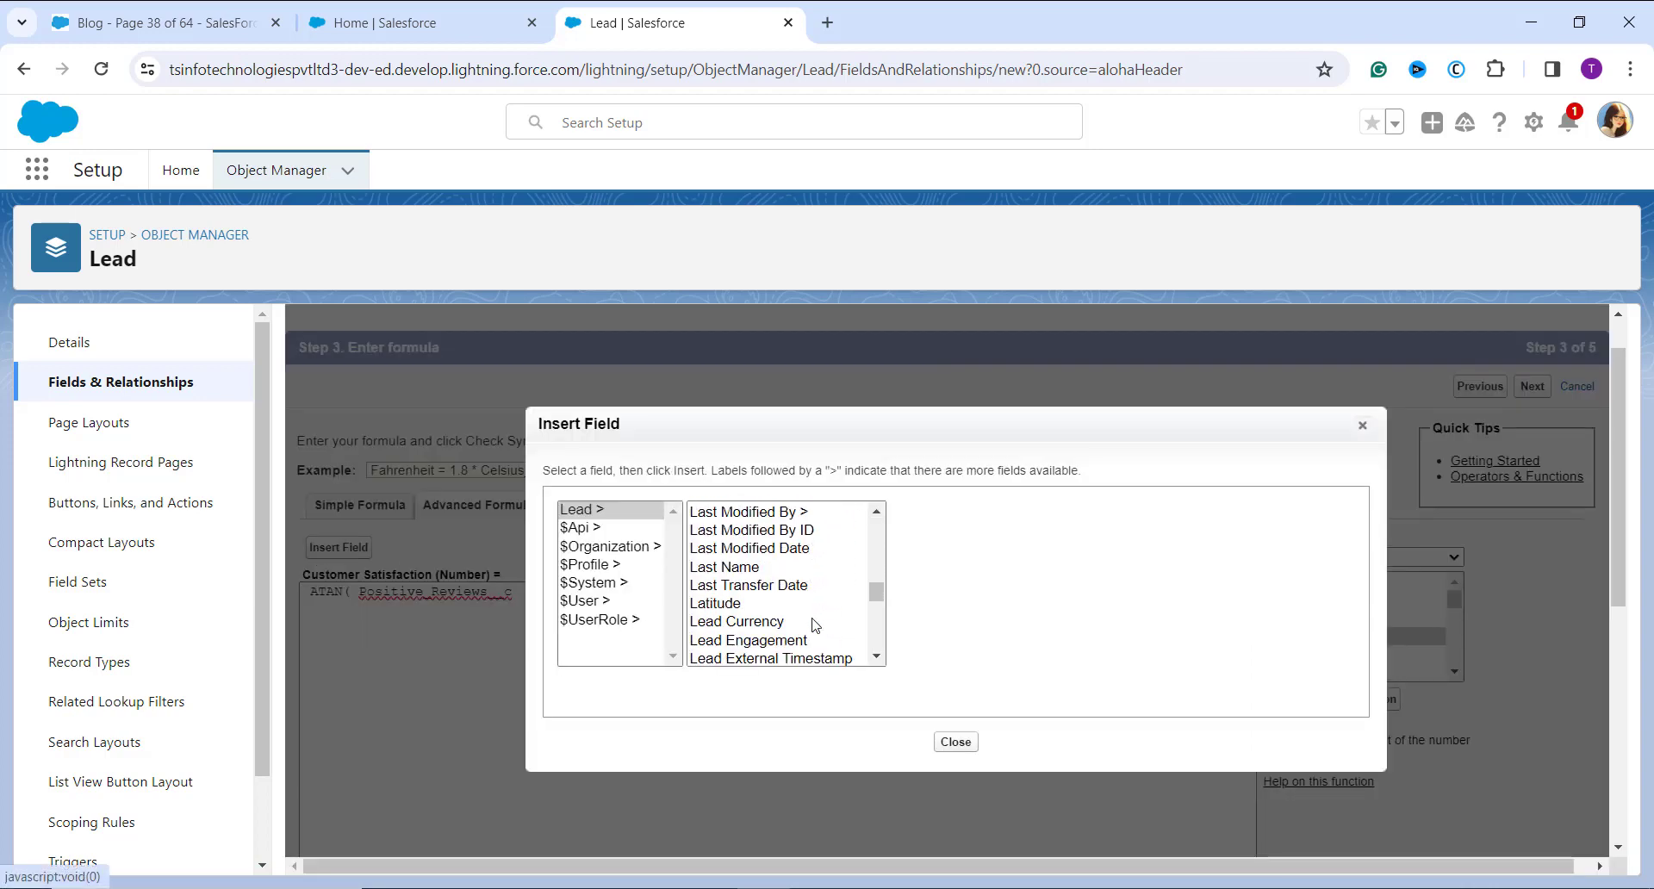
{"action": "scroll", "coordinate": [816, 625], "scroll_direction": "down", "scroll_amount": 1}
{"action": "left_click", "coordinate": [815, 621]}
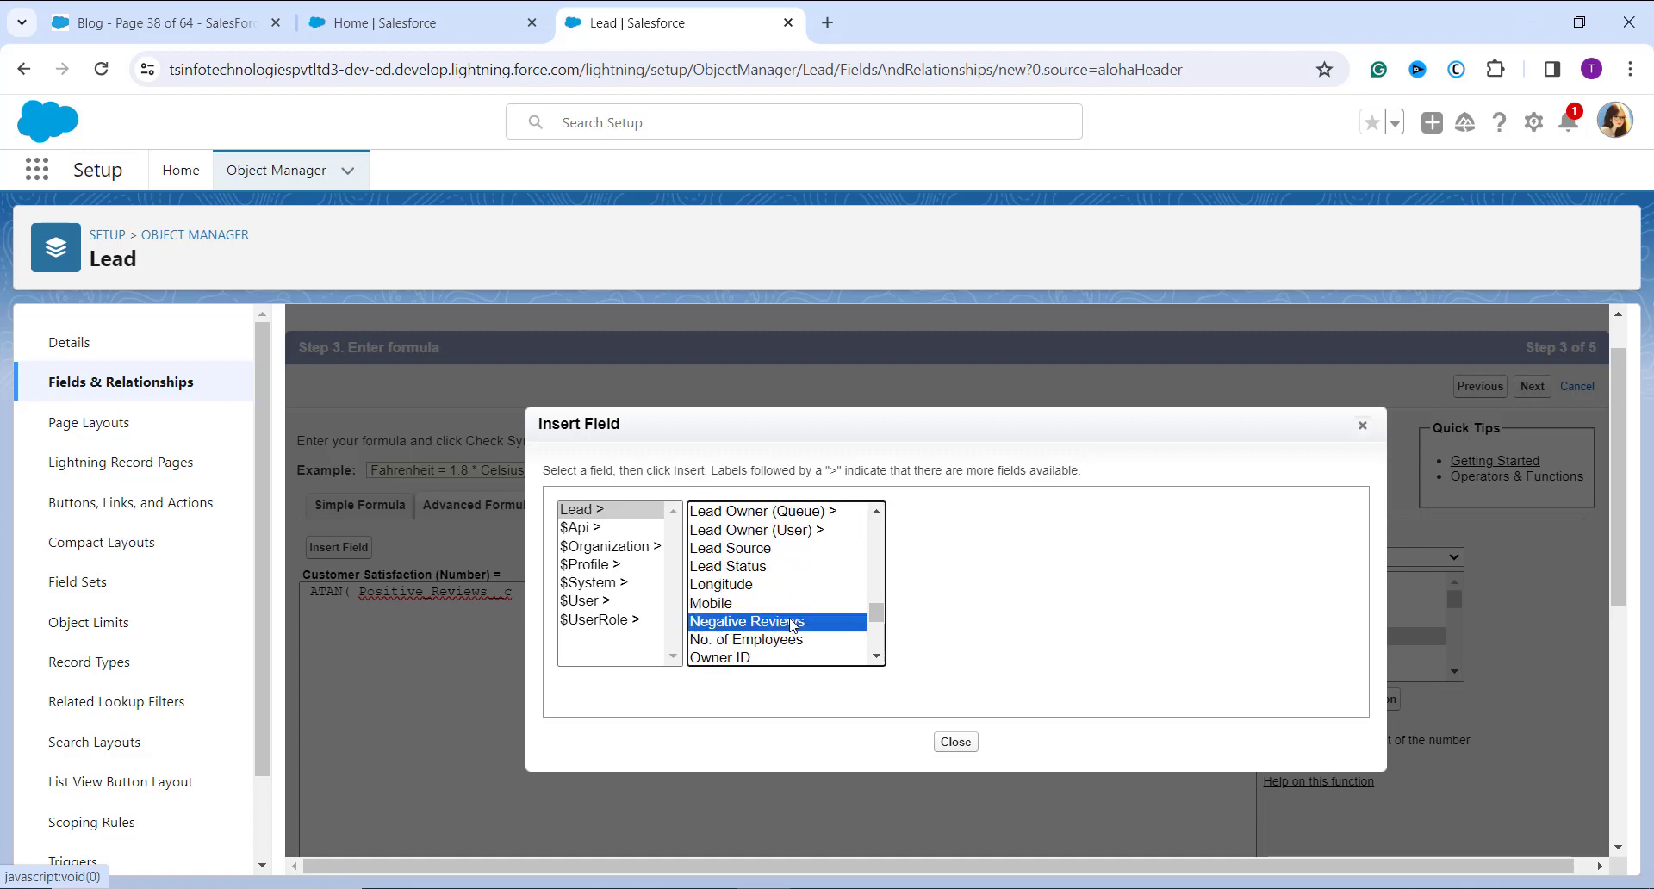
{"action": "left_click", "coordinate": [981, 624]}
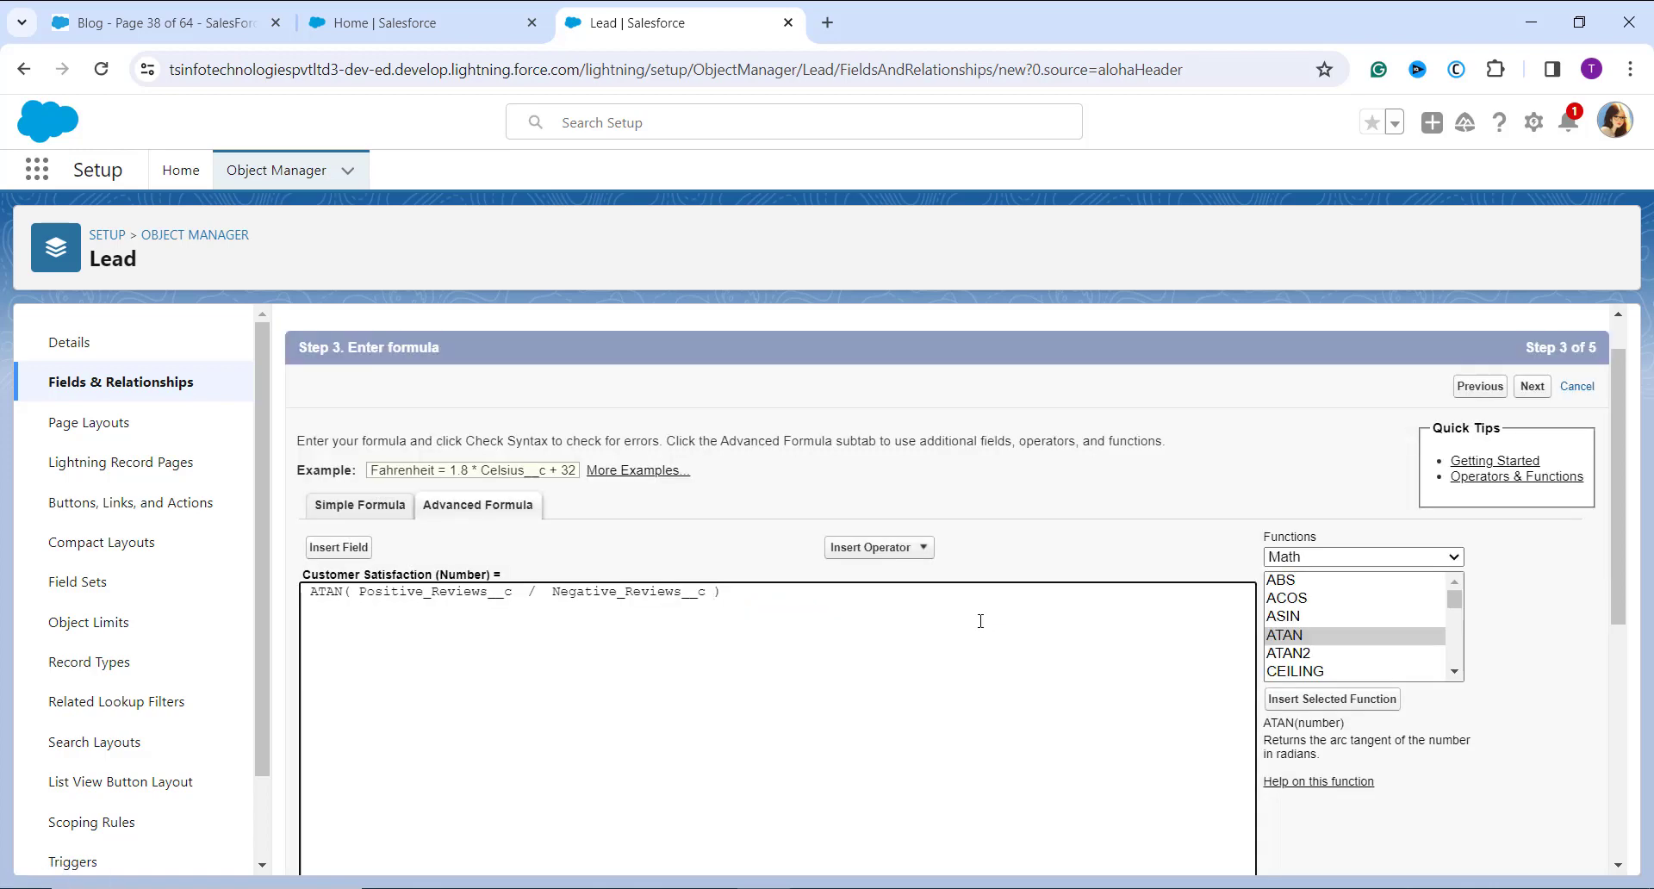
Step: Check the syntax of the Customer Satisfaction formula
{"action": "scroll", "coordinate": [980, 620], "scroll_direction": "down", "scroll_amount": 1}
{"action": "scroll", "coordinate": [980, 620], "scroll_direction": "down", "scroll_amount": 2}
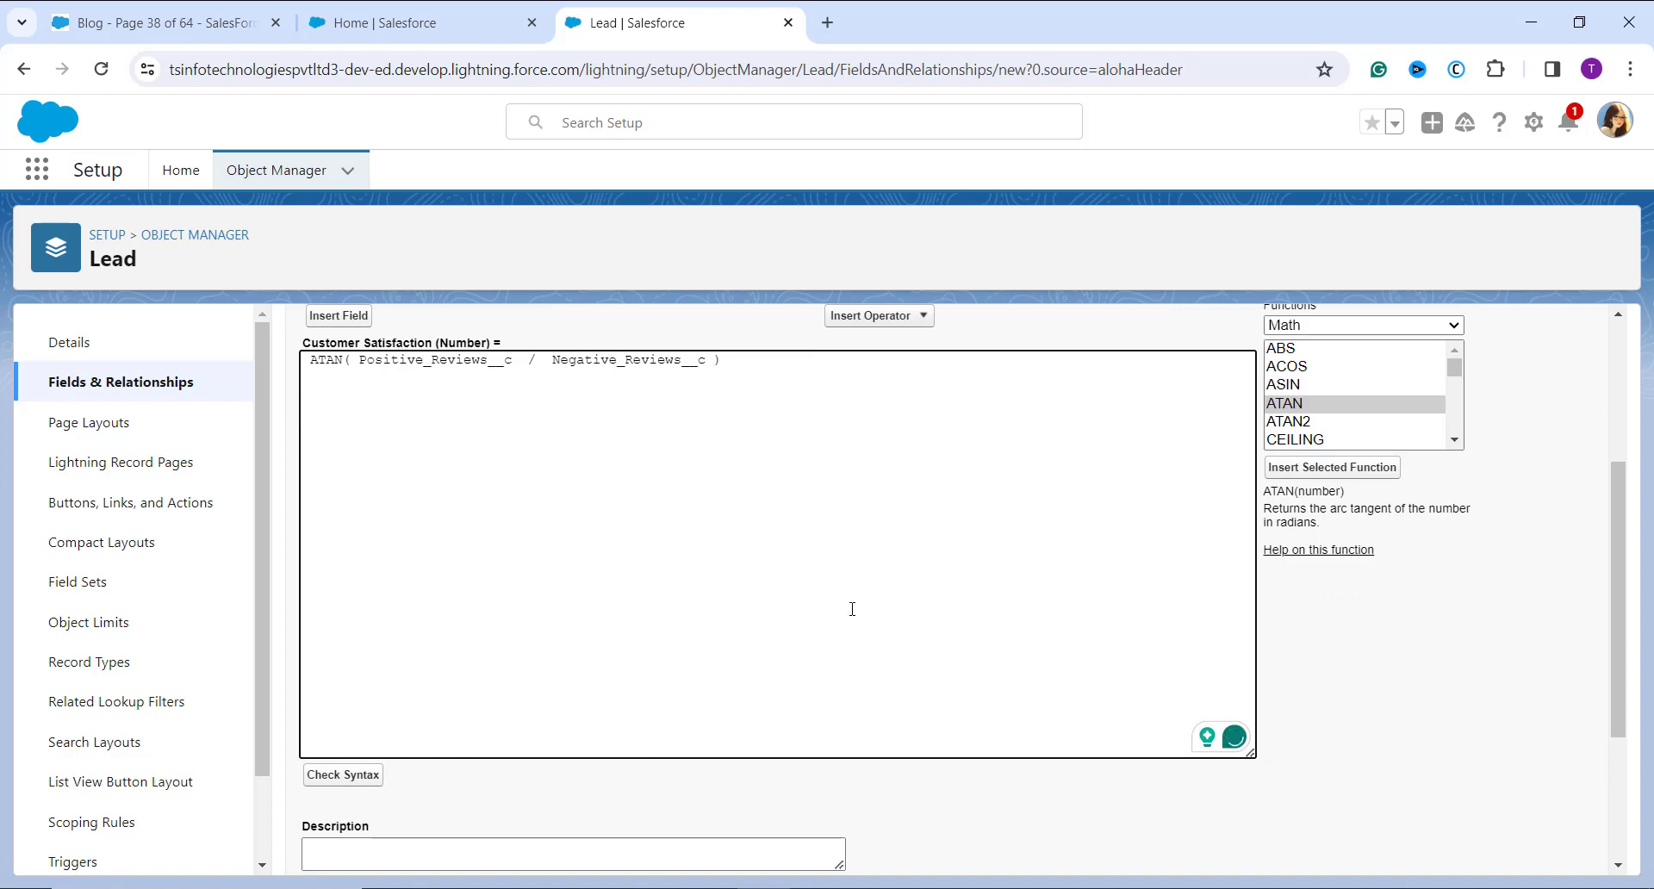
{"action": "left_click", "coordinate": [357, 753]}
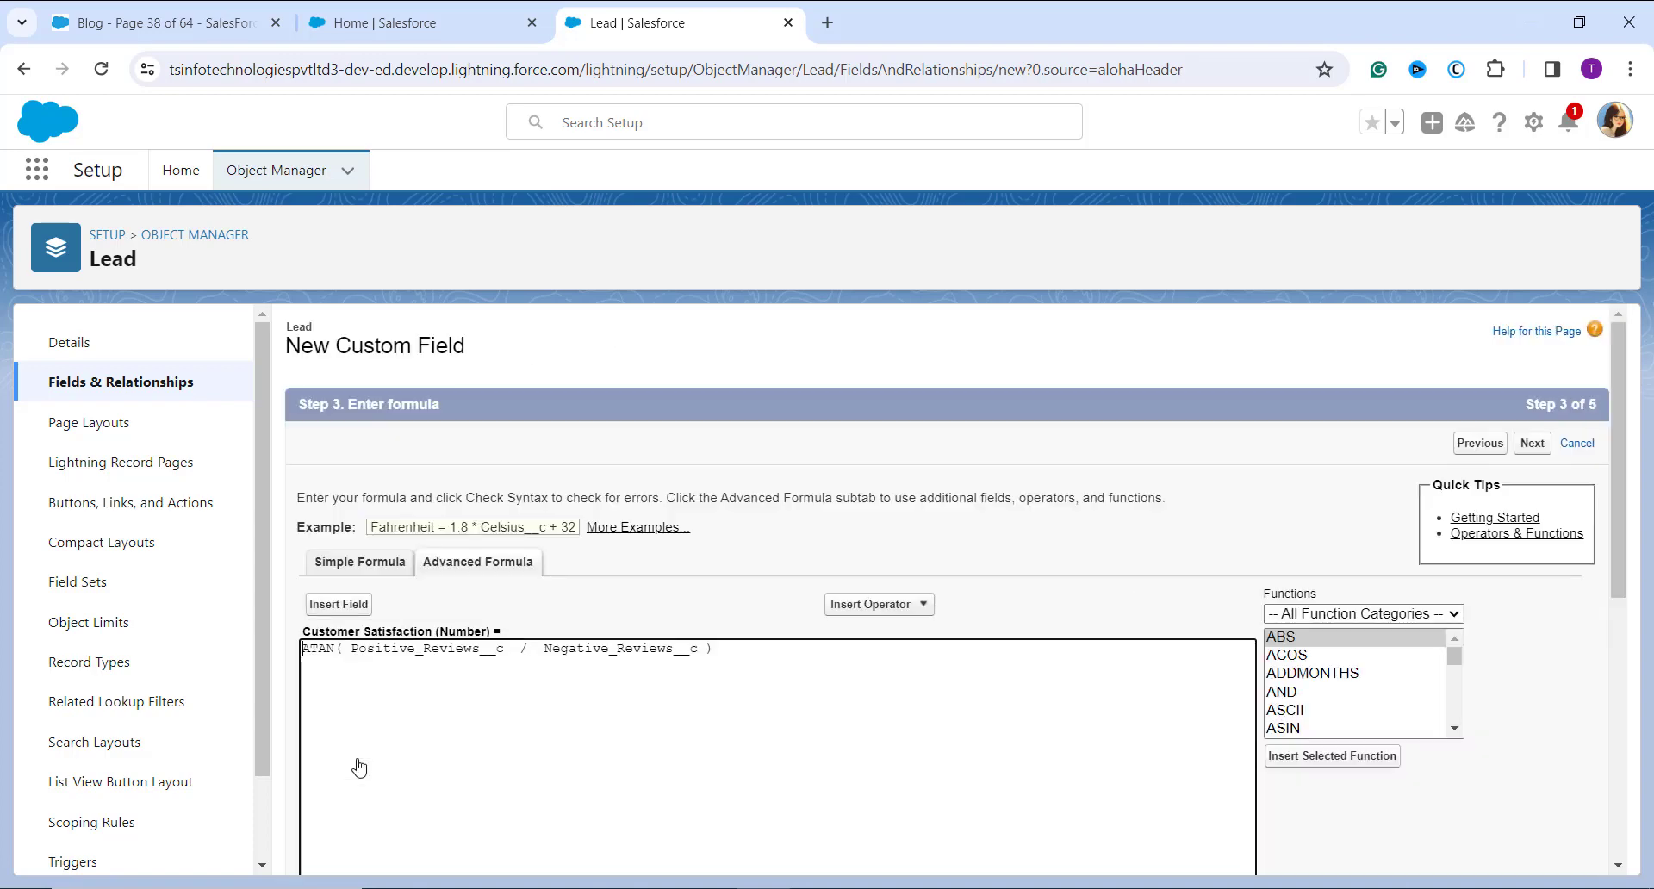
{"action": "left_click", "coordinate": [373, 732]}
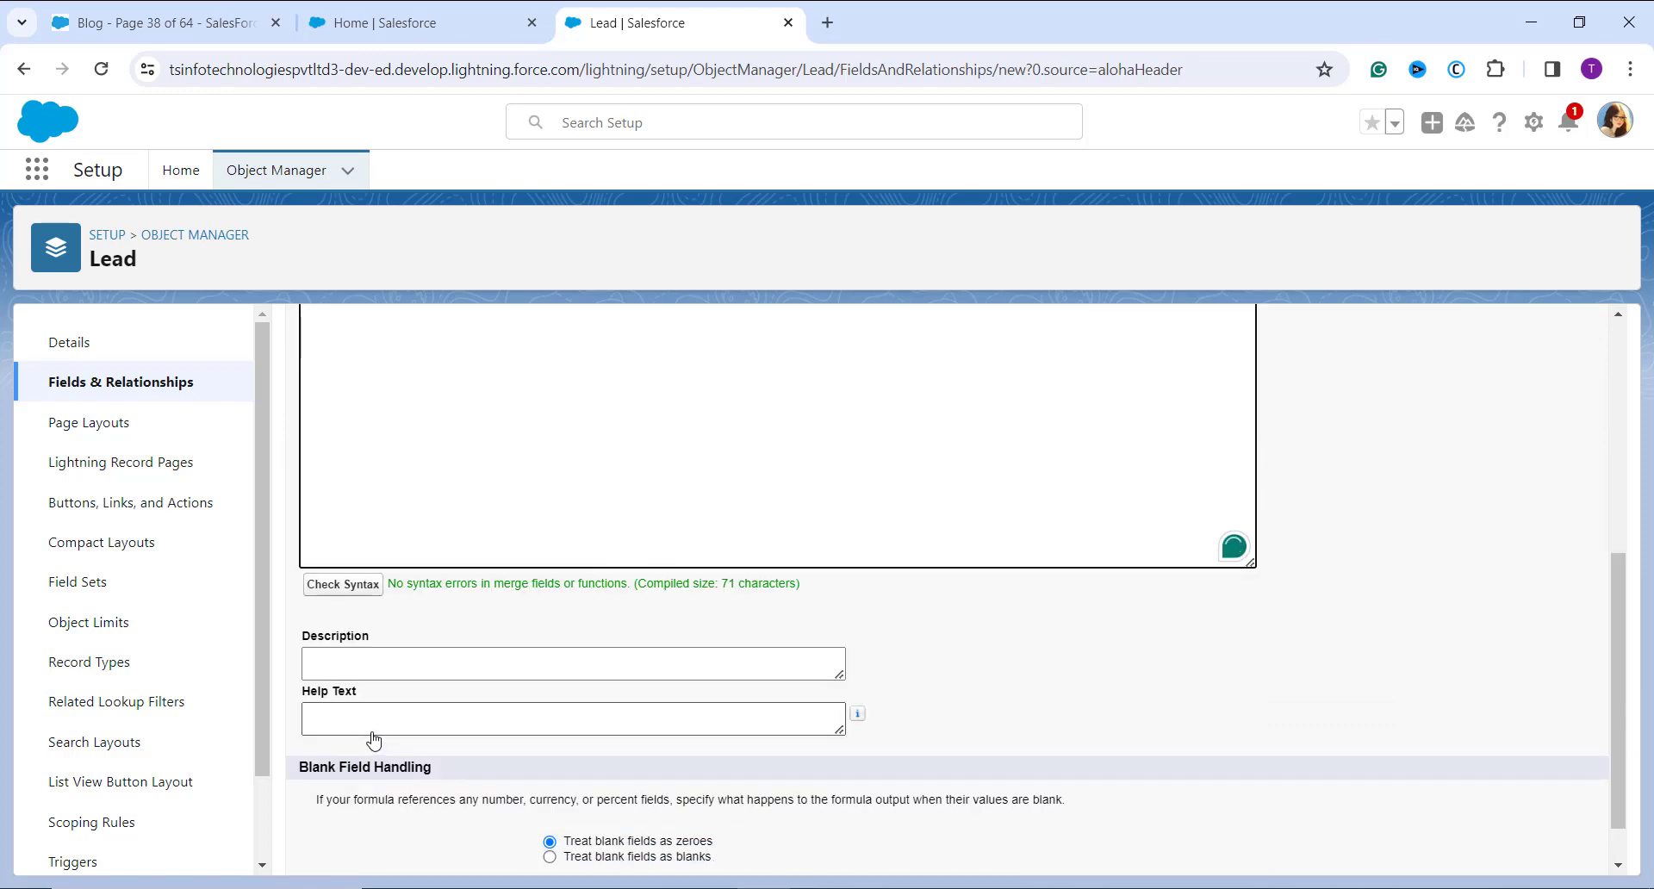
Step: Accept the completed ATAN formula and proceed to the field-level security stage
{"action": "scroll", "coordinate": [373, 732], "scroll_direction": "up", "scroll_amount": 3}
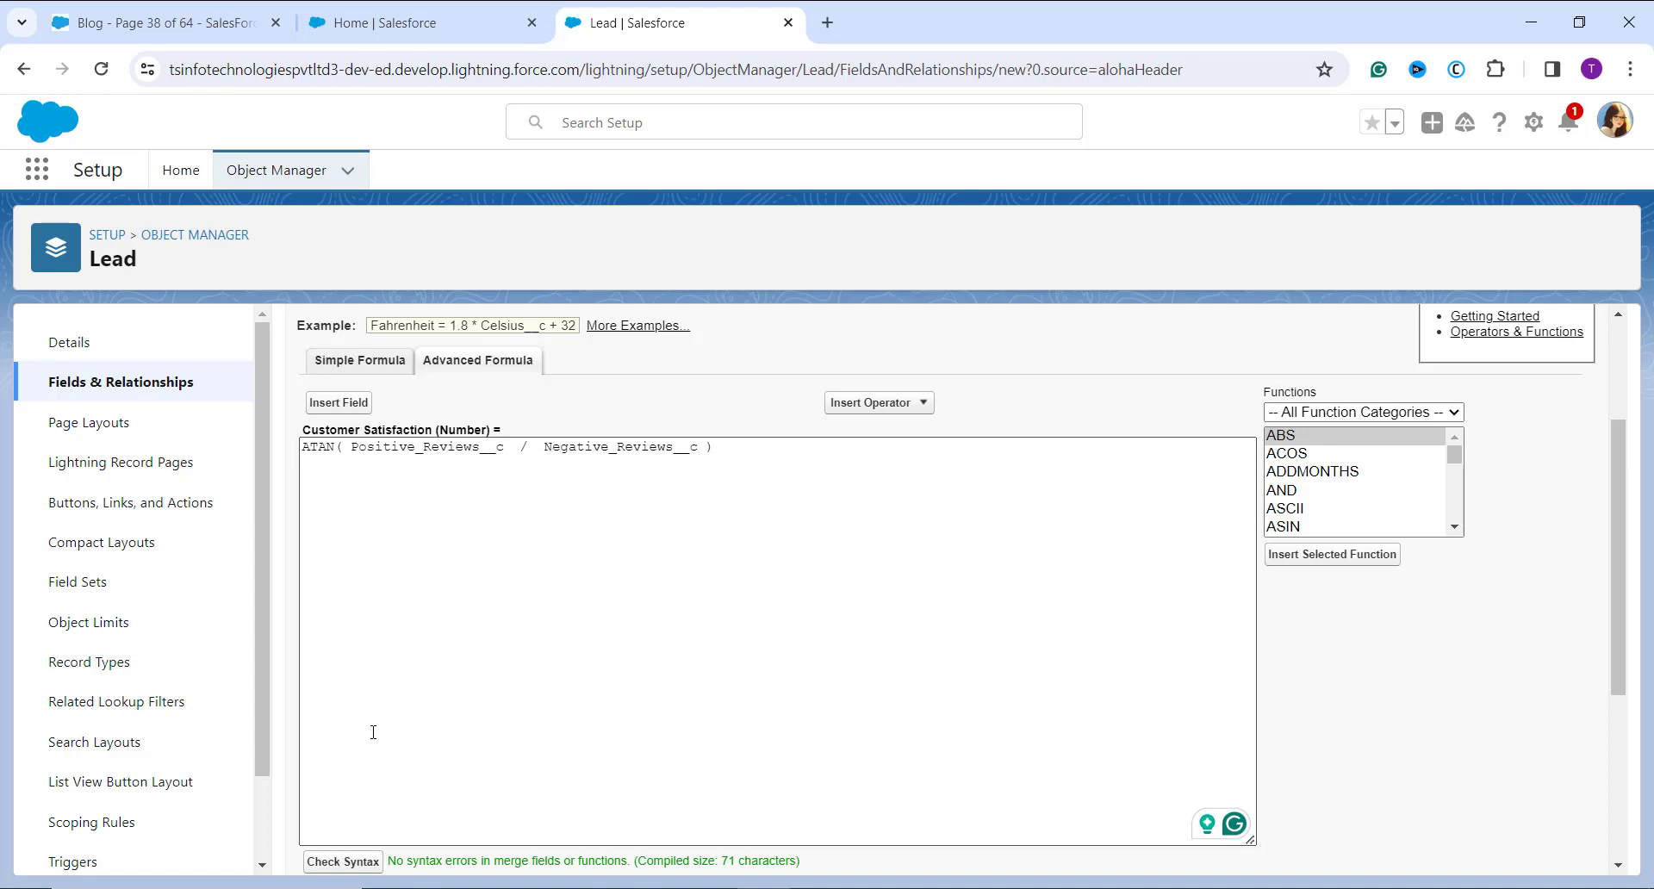
{"action": "scroll", "coordinate": [373, 732], "scroll_direction": "down", "scroll_amount": 4}
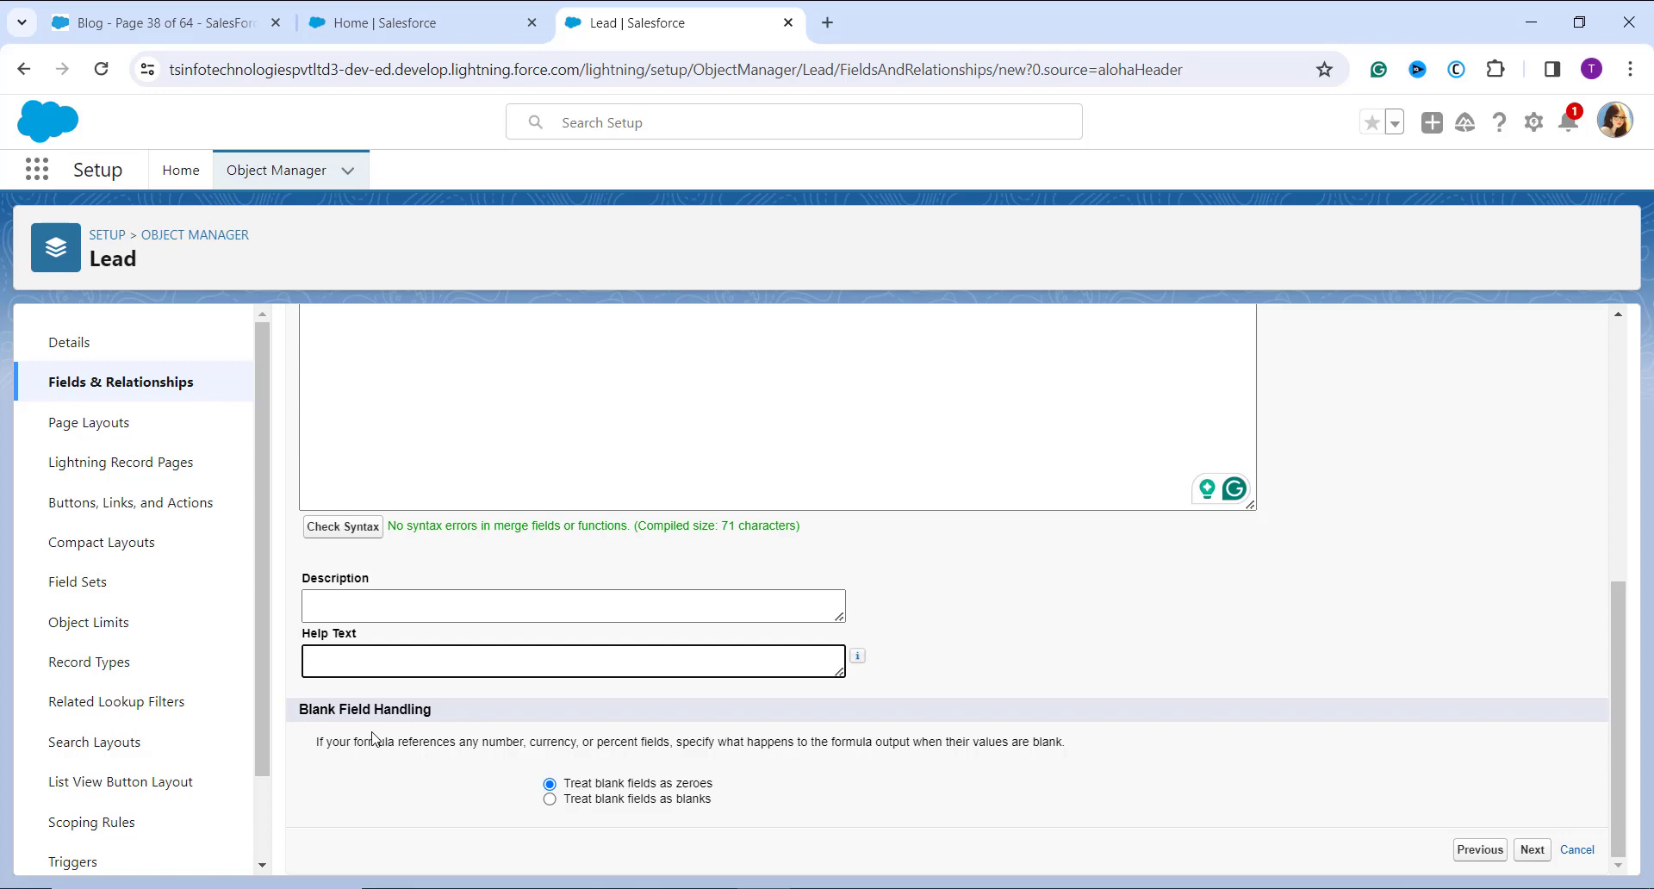
{"action": "scroll", "coordinate": [894, 638], "scroll_direction": "up", "scroll_amount": 6}
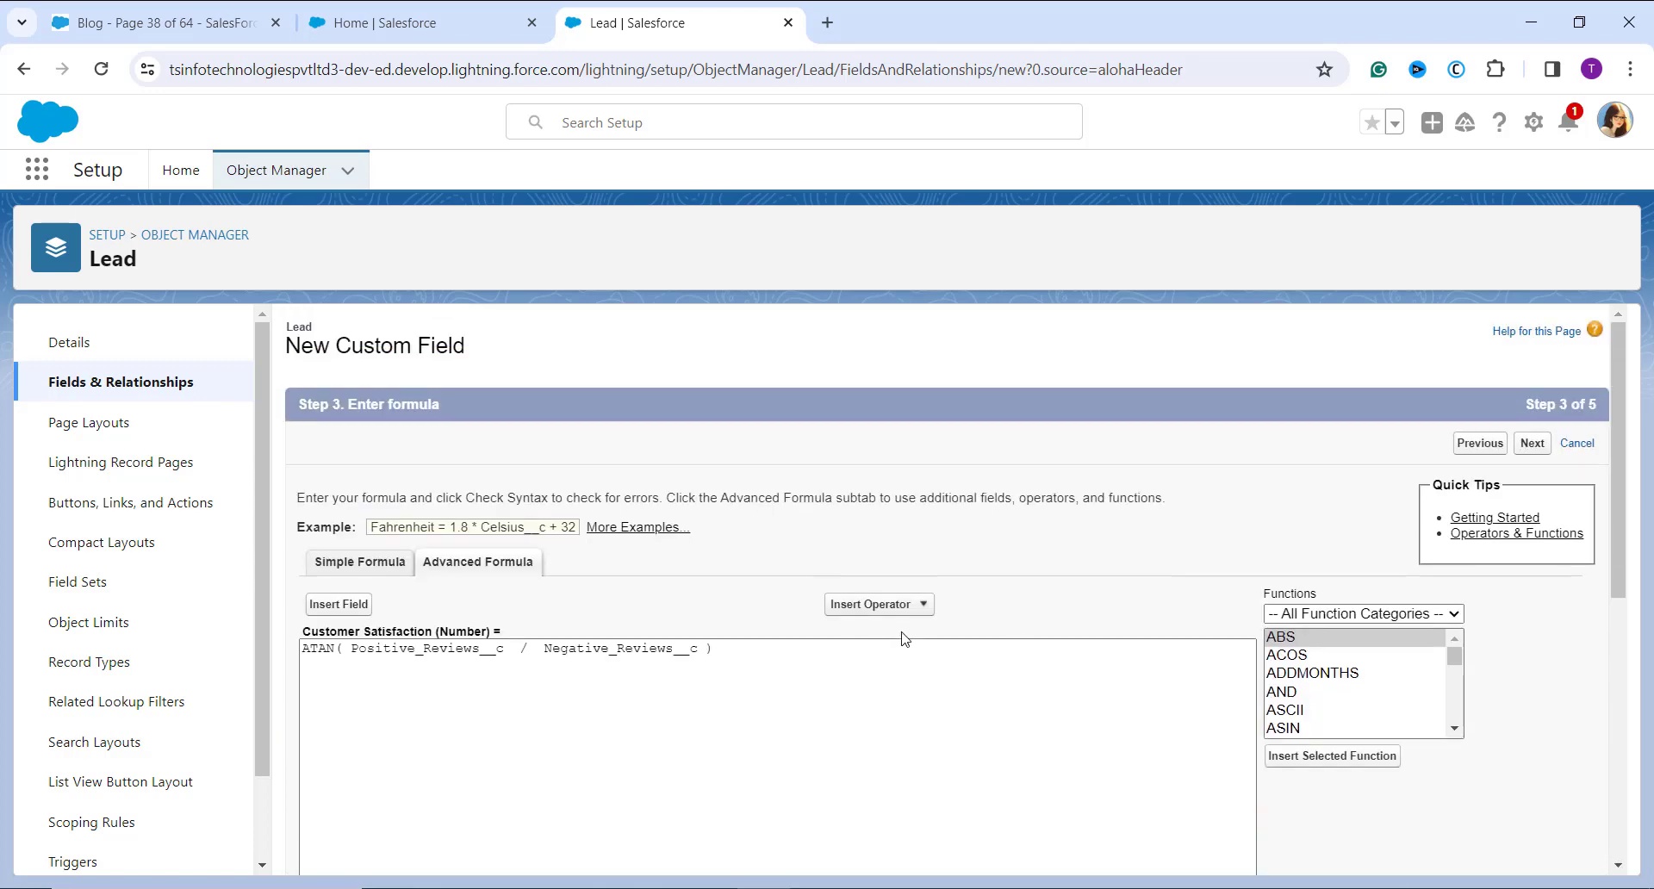
{"action": "left_click", "coordinate": [1530, 451]}
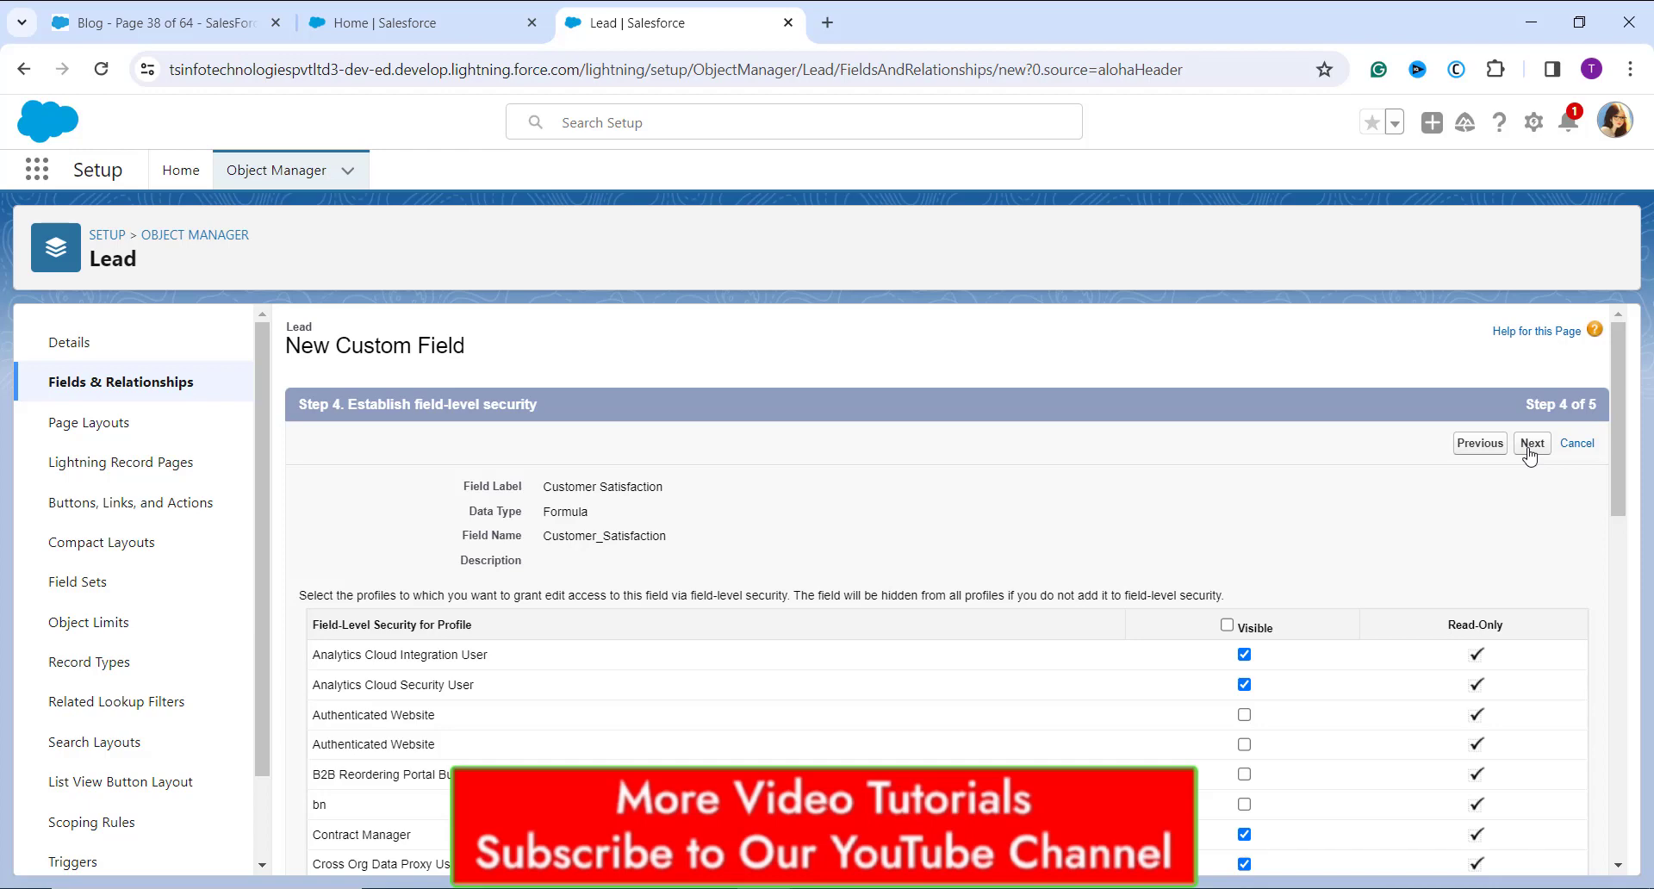
Step: Review and accept the existing field-level security and page layout selections, and save the Customer Satisfaction field
{"action": "scroll", "coordinate": [1482, 629], "scroll_direction": "down", "scroll_amount": 5}
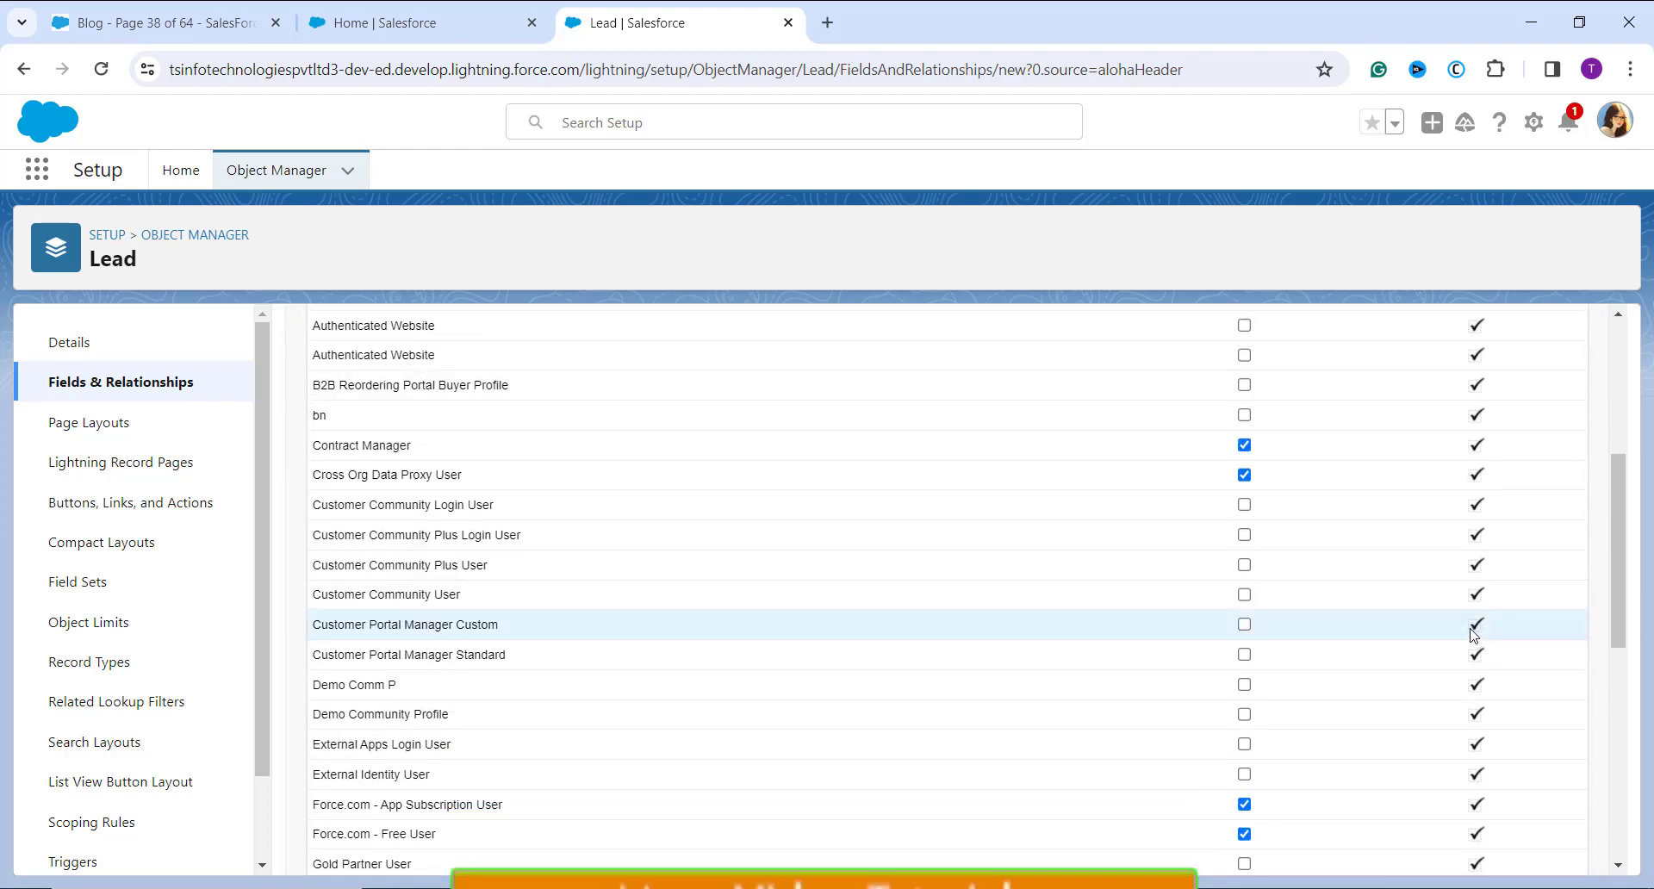
{"action": "scroll", "coordinate": [1475, 635], "scroll_direction": "down", "scroll_amount": 5}
{"action": "scroll", "coordinate": [1477, 655], "scroll_direction": "up", "scroll_amount": 10}
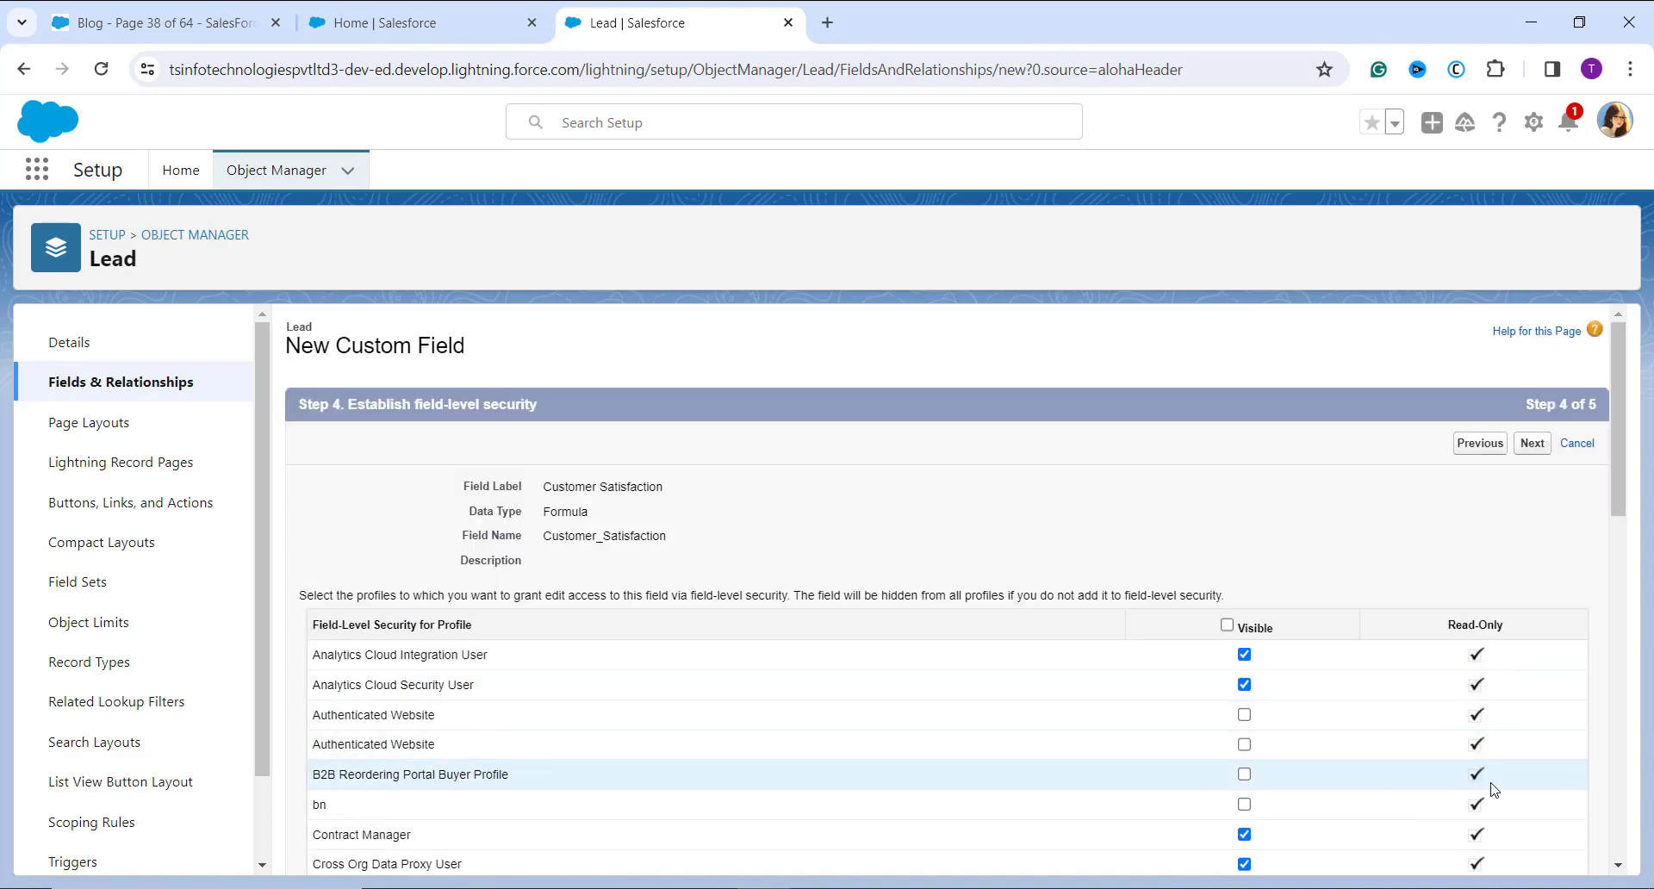
{"action": "scroll", "coordinate": [1495, 790], "scroll_direction": "down", "scroll_amount": 2}
{"action": "scroll", "coordinate": [1484, 763], "scroll_direction": "down", "scroll_amount": 2}
{"action": "scroll", "coordinate": [1481, 733], "scroll_direction": "up", "scroll_amount": 5}
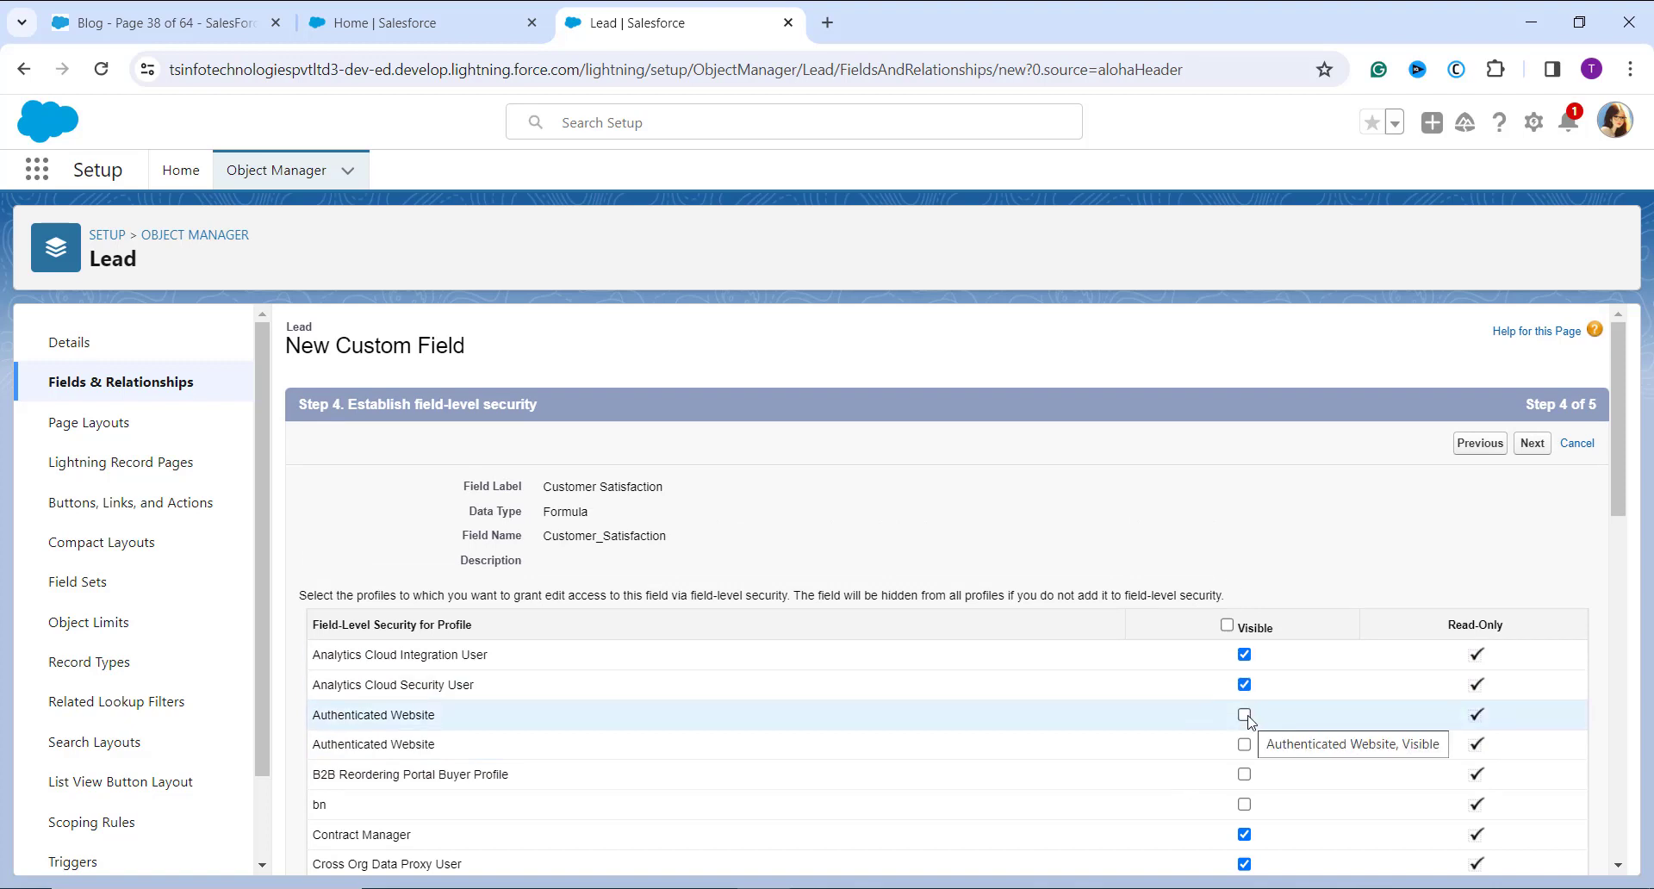
{"action": "scroll", "coordinate": [1246, 720], "scroll_direction": "down", "scroll_amount": 3}
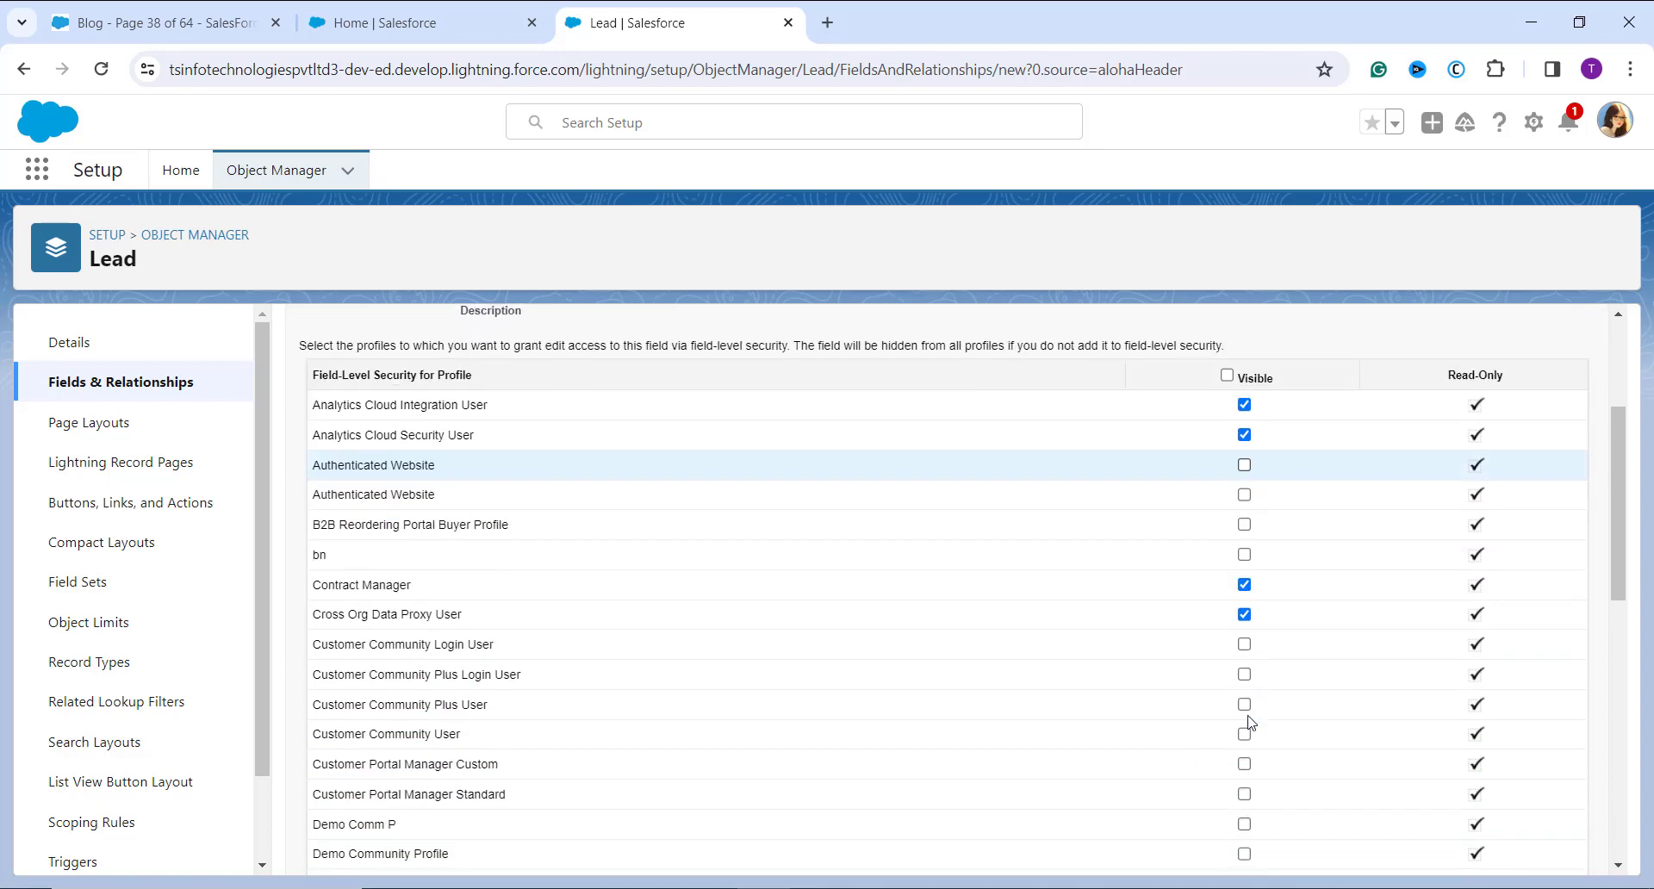
{"action": "scroll", "coordinate": [1245, 655], "scroll_direction": "up", "scroll_amount": 3}
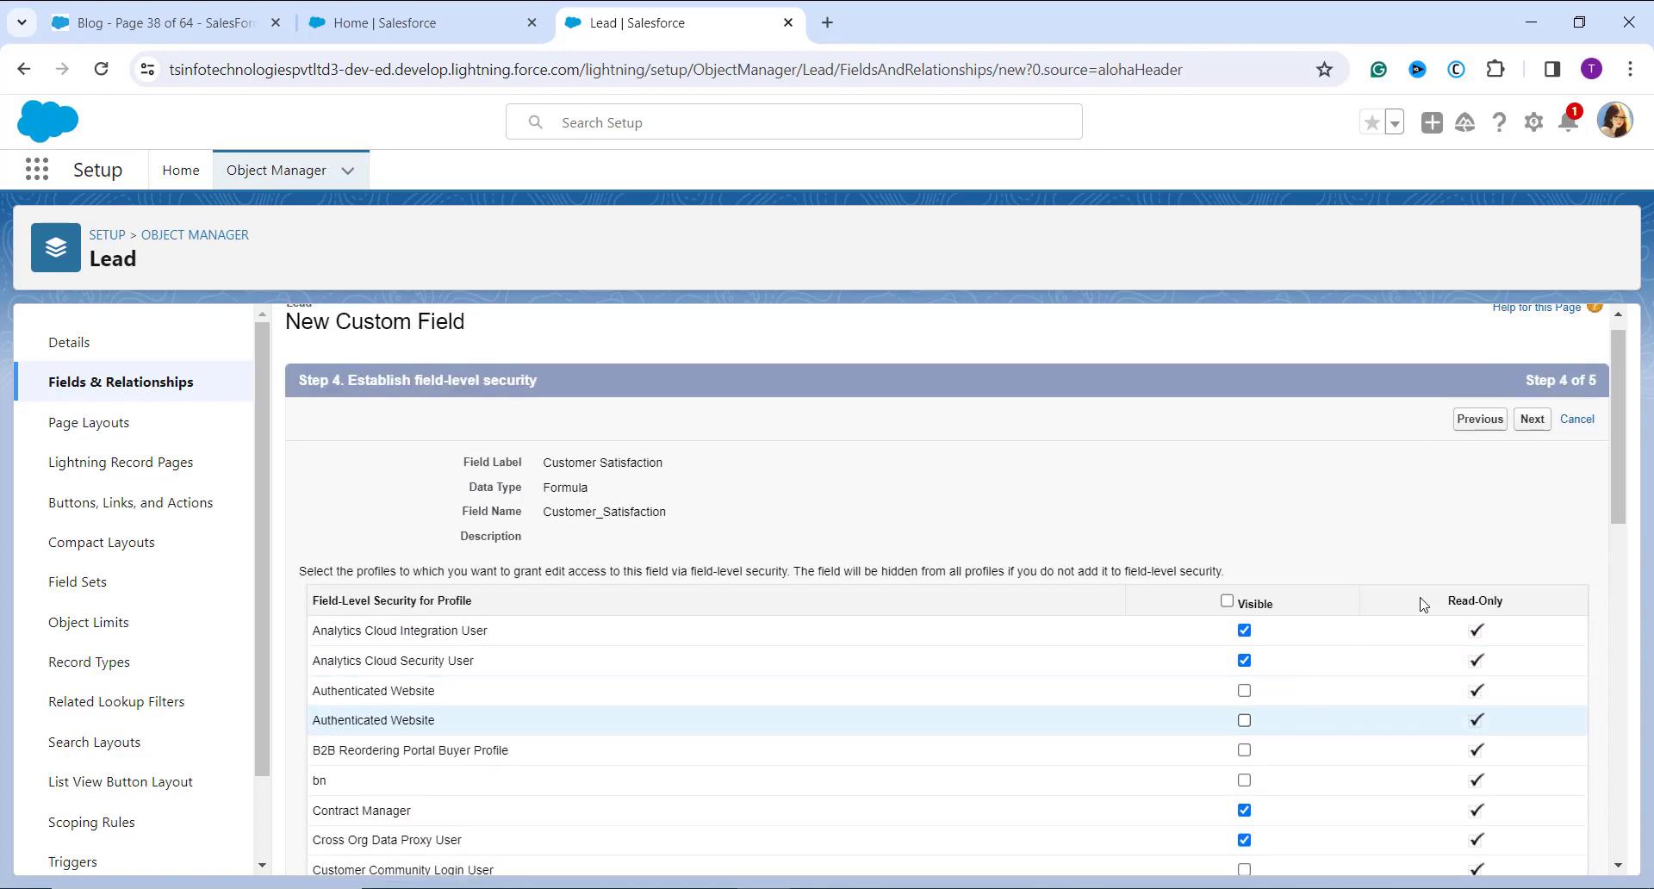
{"action": "left_click", "coordinate": [1533, 419]}
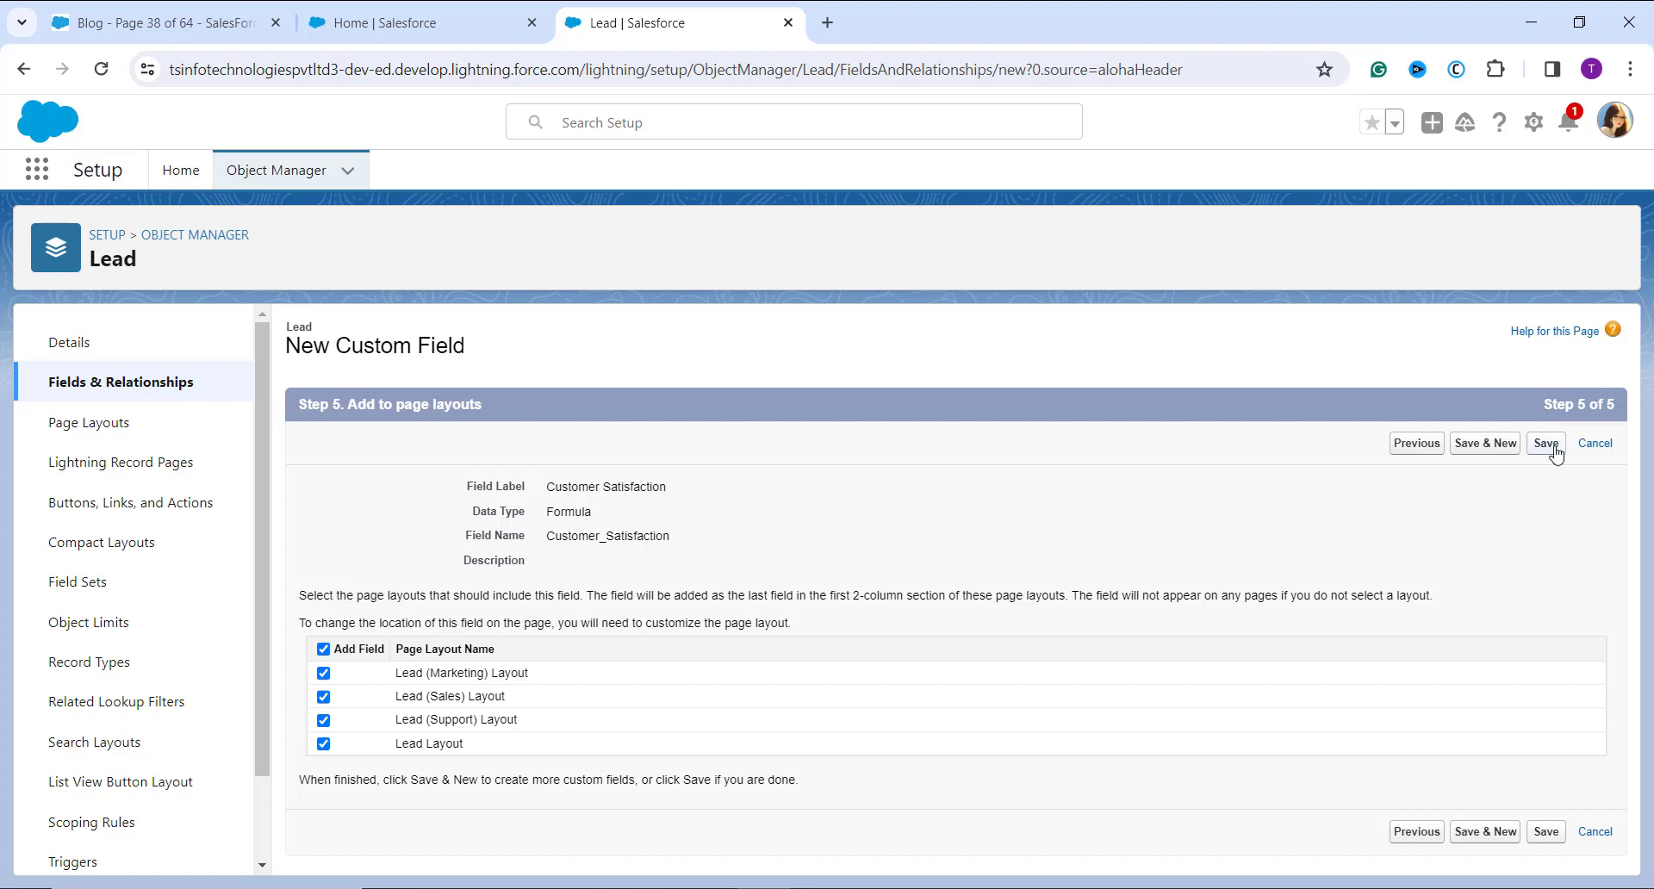
{"action": "left_click", "coordinate": [1546, 443]}
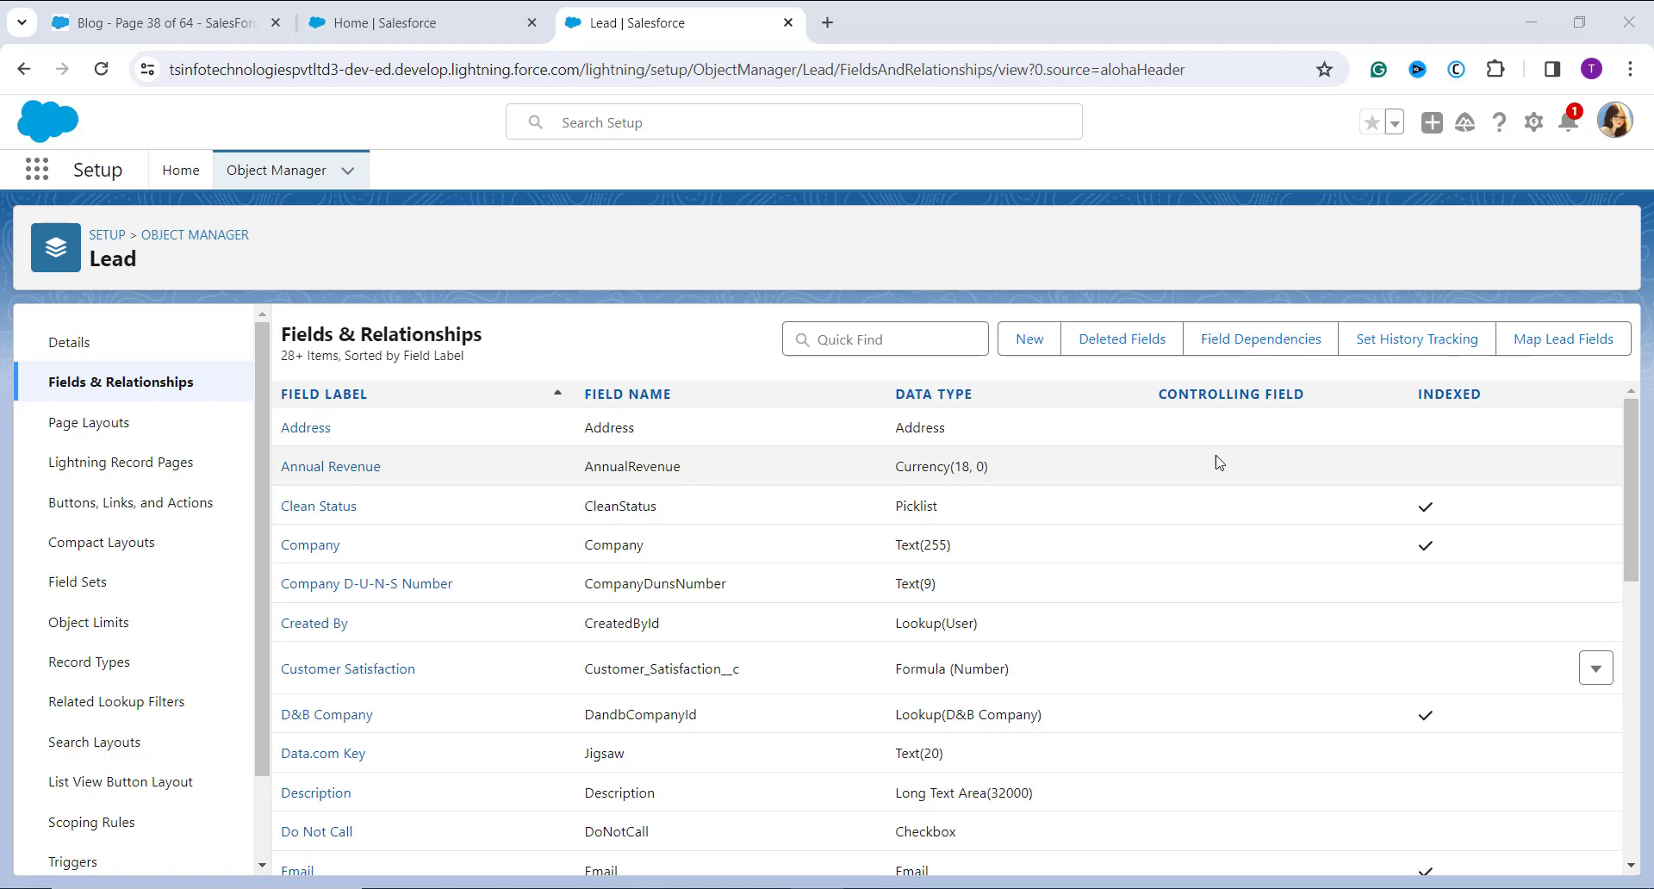
Step: Switch from Lightning Experience to Salesforce Classic and open its Setup page
{"action": "left_click", "coordinate": [1614, 130]}
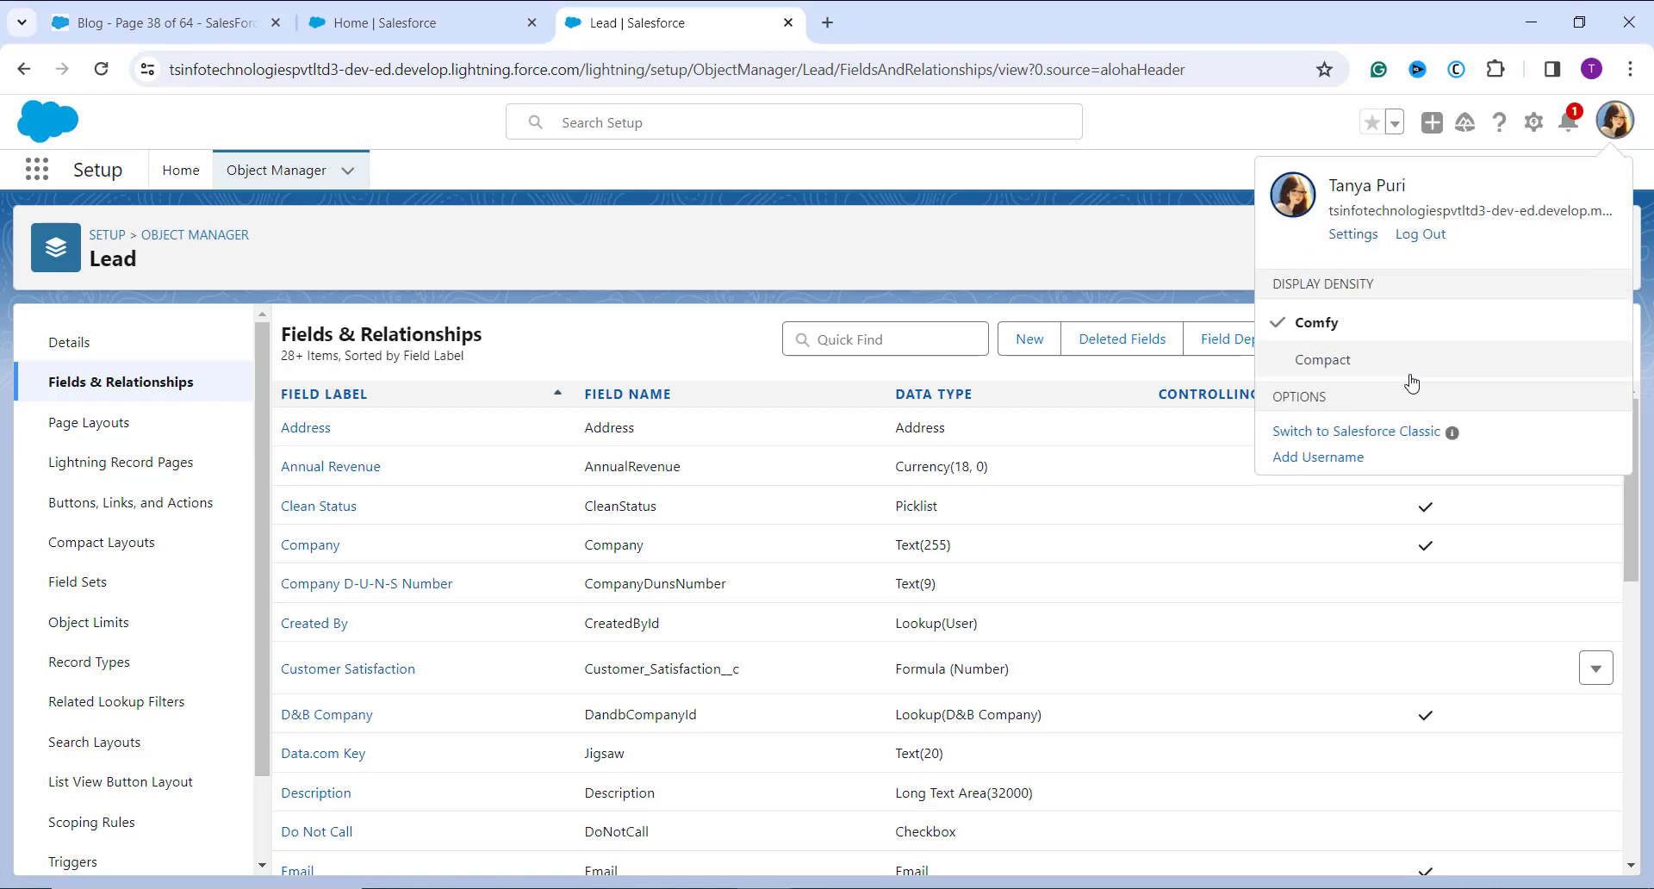
{"action": "left_click", "coordinate": [1405, 435]}
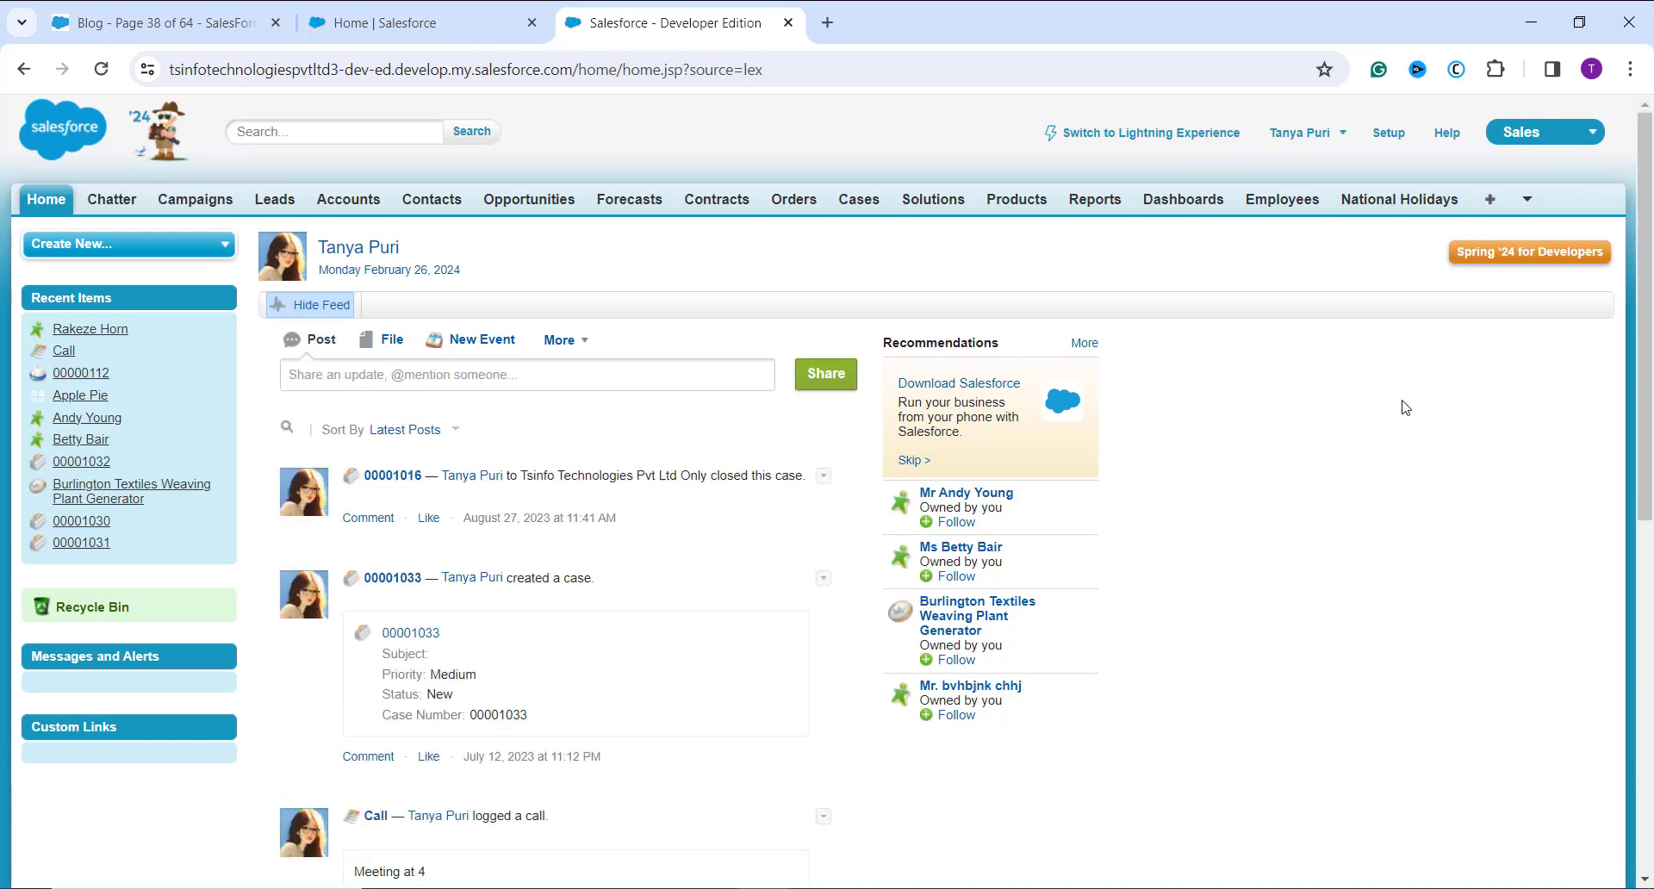
{"action": "left_click", "coordinate": [1399, 199]}
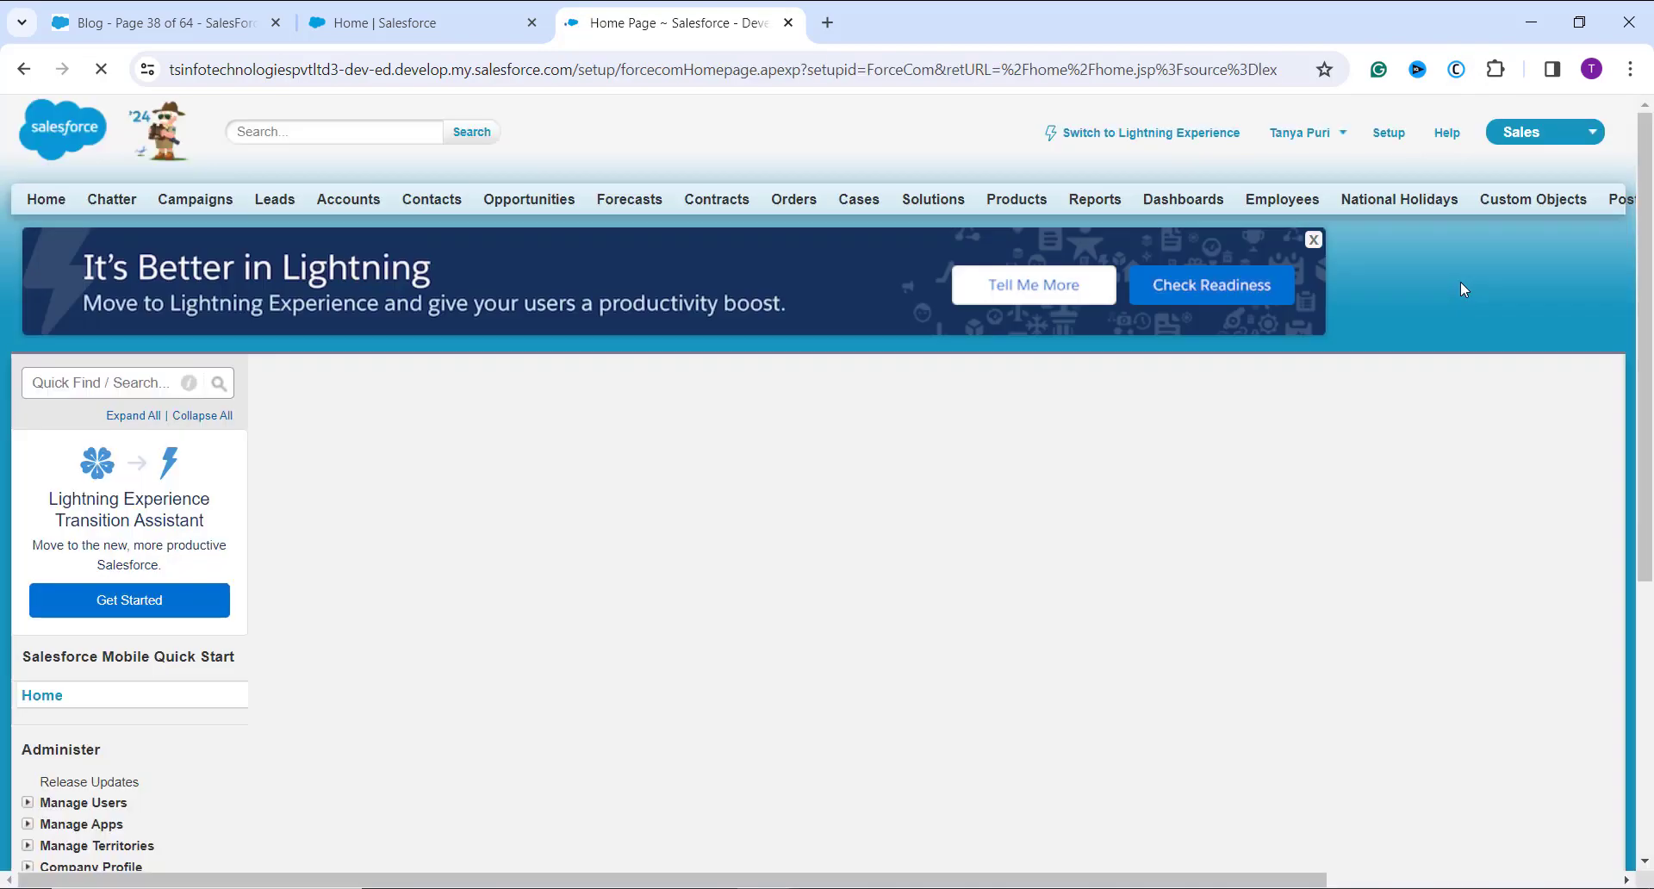
Step: Open the Fields page of the Orders object under the Customize section of the Build settings
{"action": "scroll", "coordinate": [1460, 284], "scroll_direction": "down", "scroll_amount": 7}
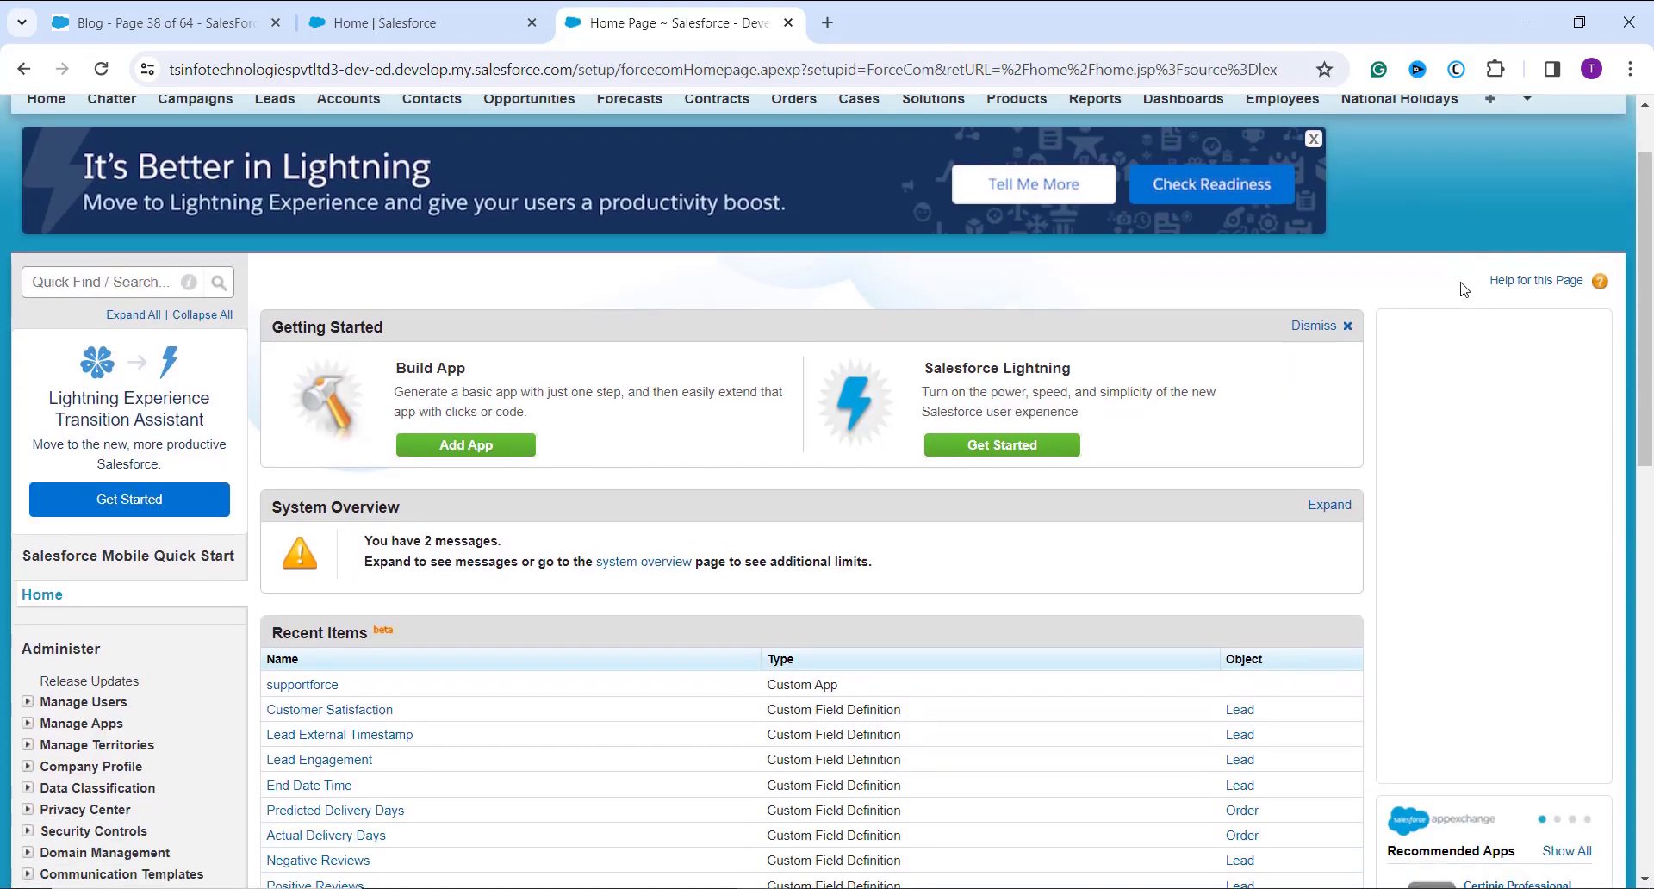
{"action": "scroll", "coordinate": [1064, 348], "scroll_direction": "down", "scroll_amount": 2}
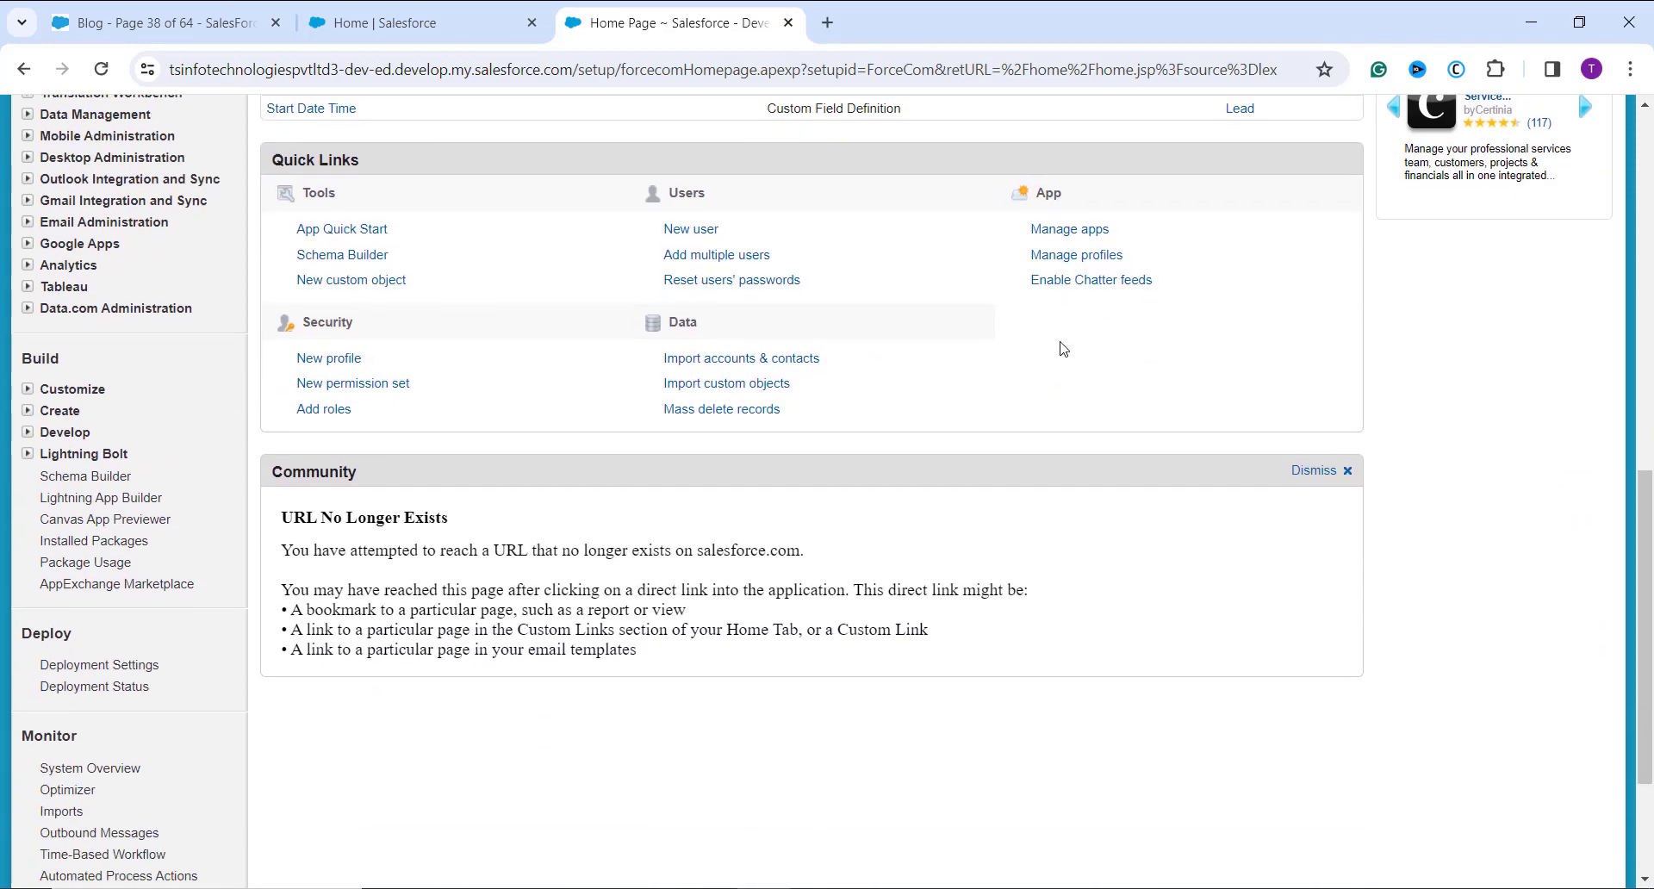
{"action": "scroll", "coordinate": [118, 293], "scroll_direction": "down", "scroll_amount": 3}
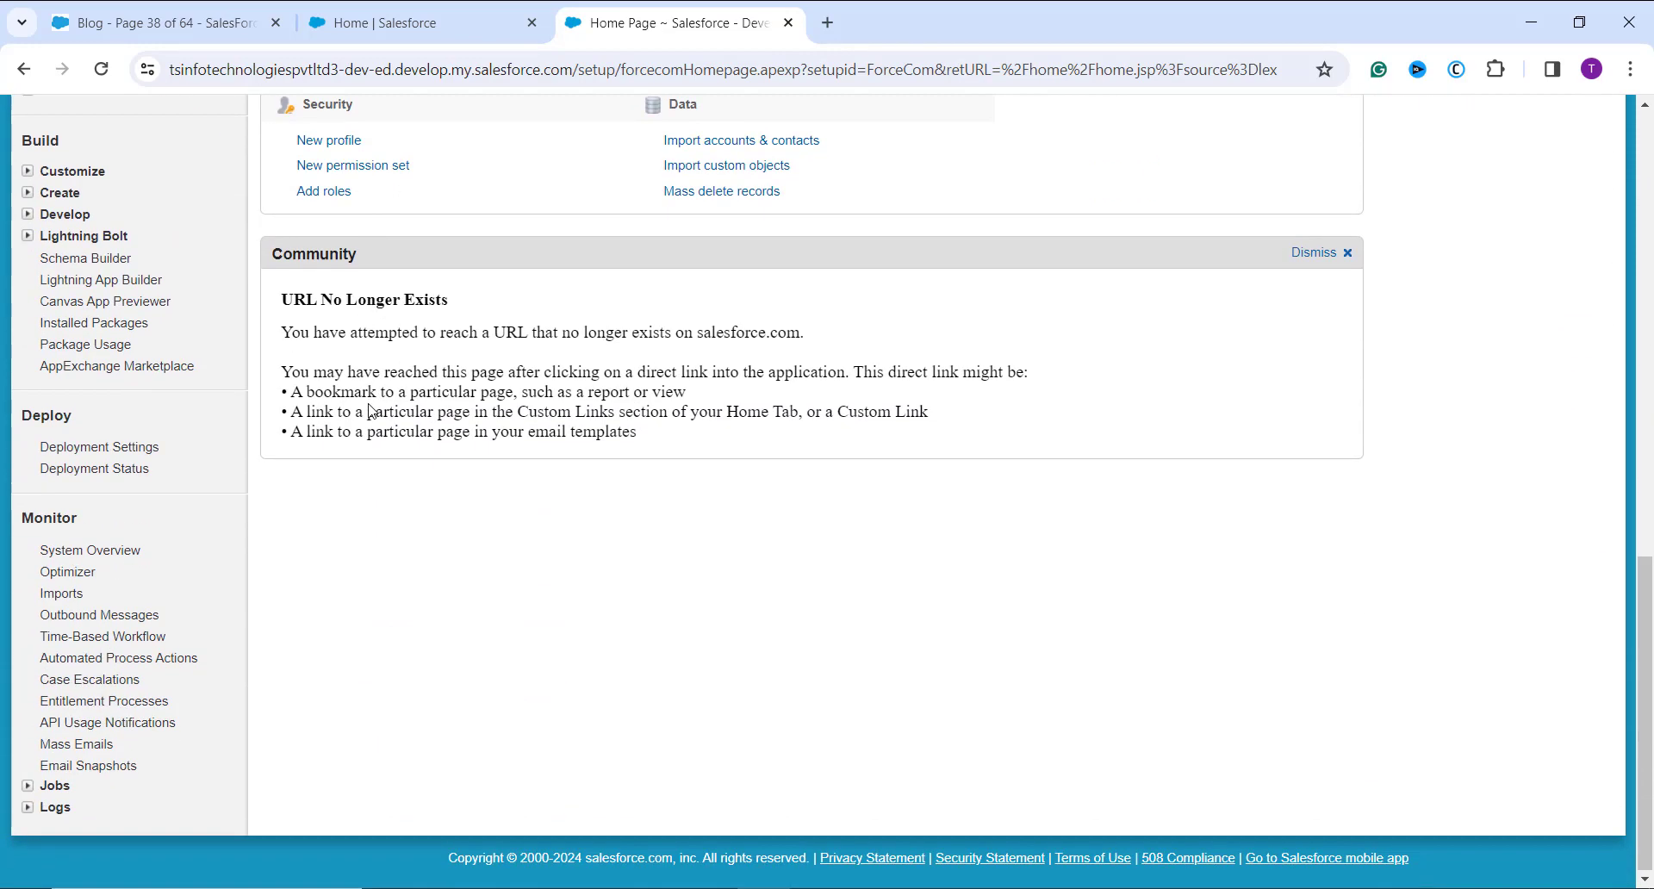
{"action": "left_click", "coordinate": [28, 172]}
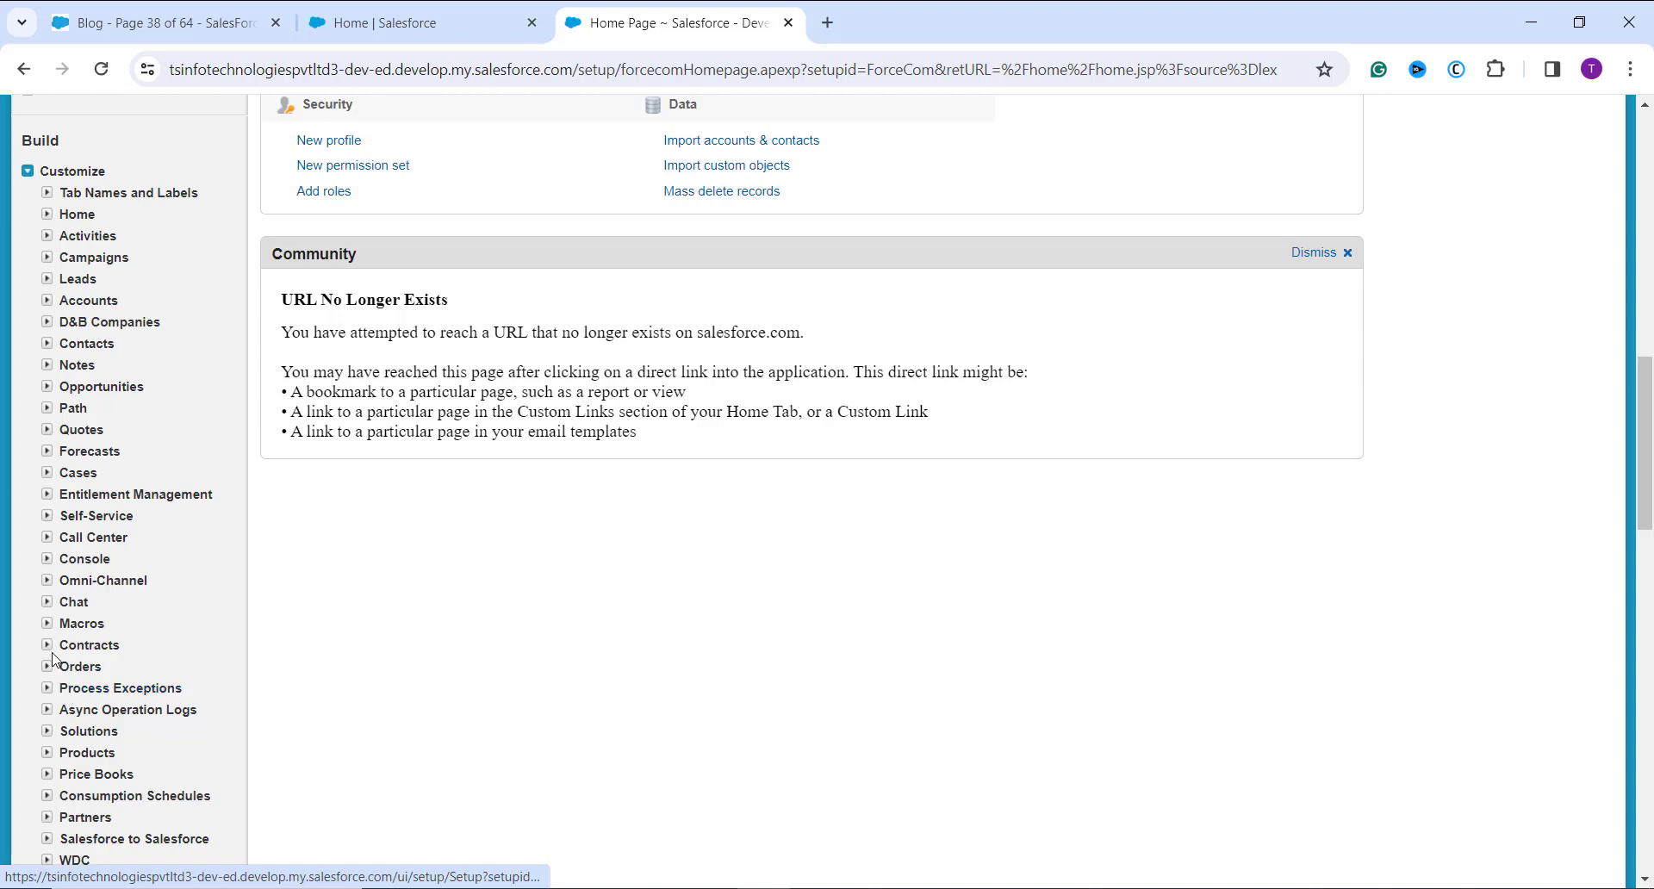
{"action": "left_click", "coordinate": [47, 676]}
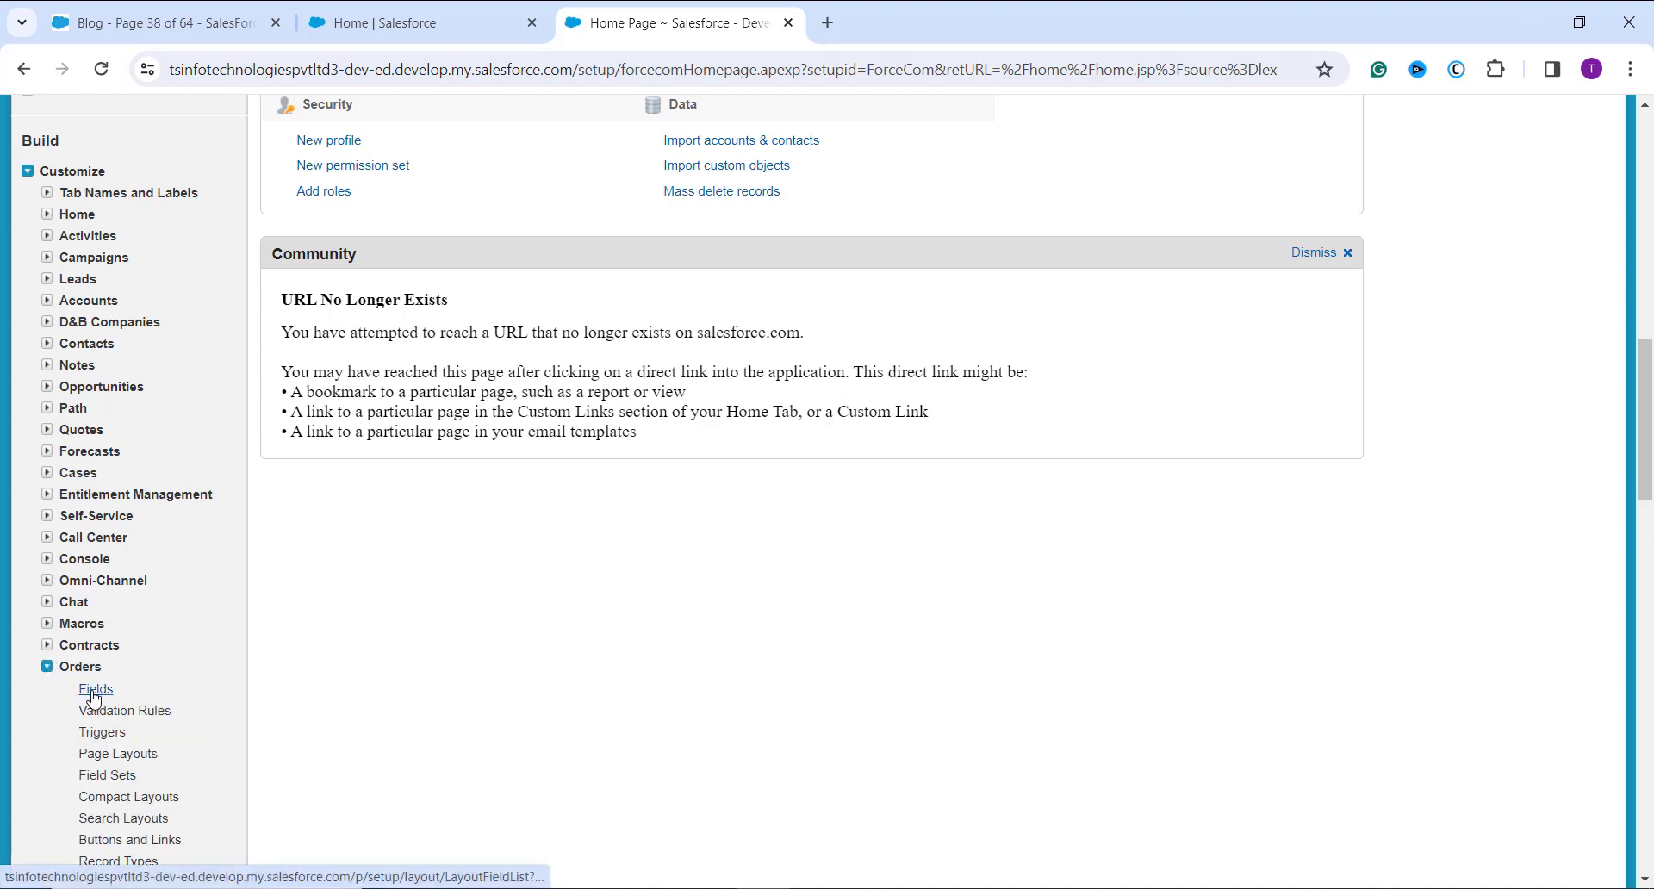
{"action": "scroll", "coordinate": [93, 698], "scroll_direction": "down", "scroll_amount": 2}
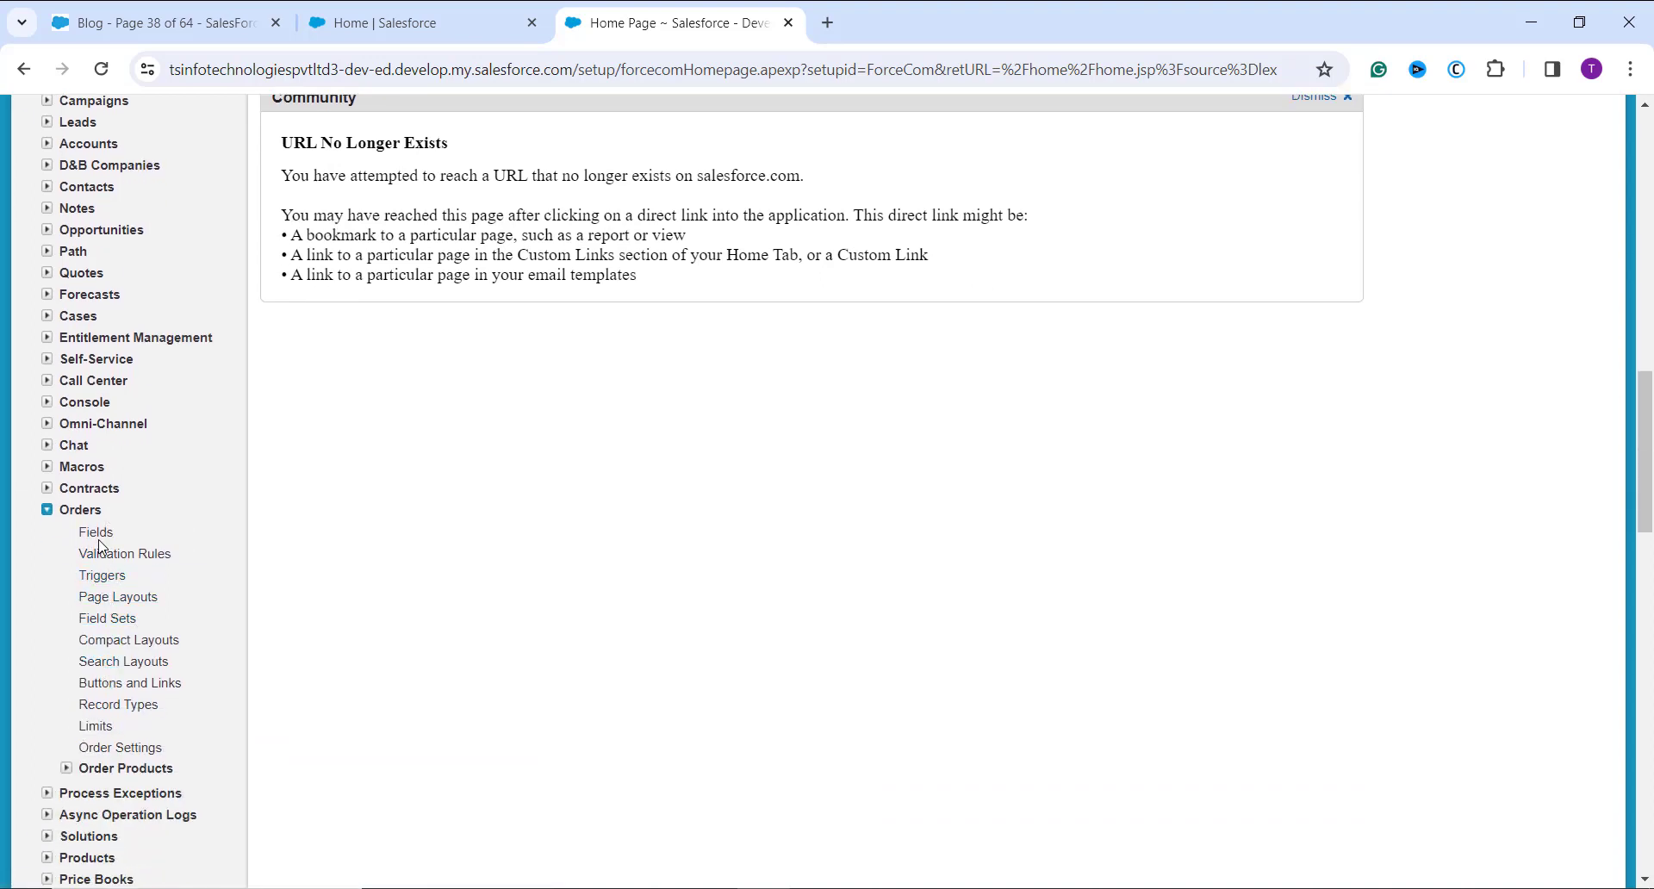
{"action": "left_click", "coordinate": [98, 534]}
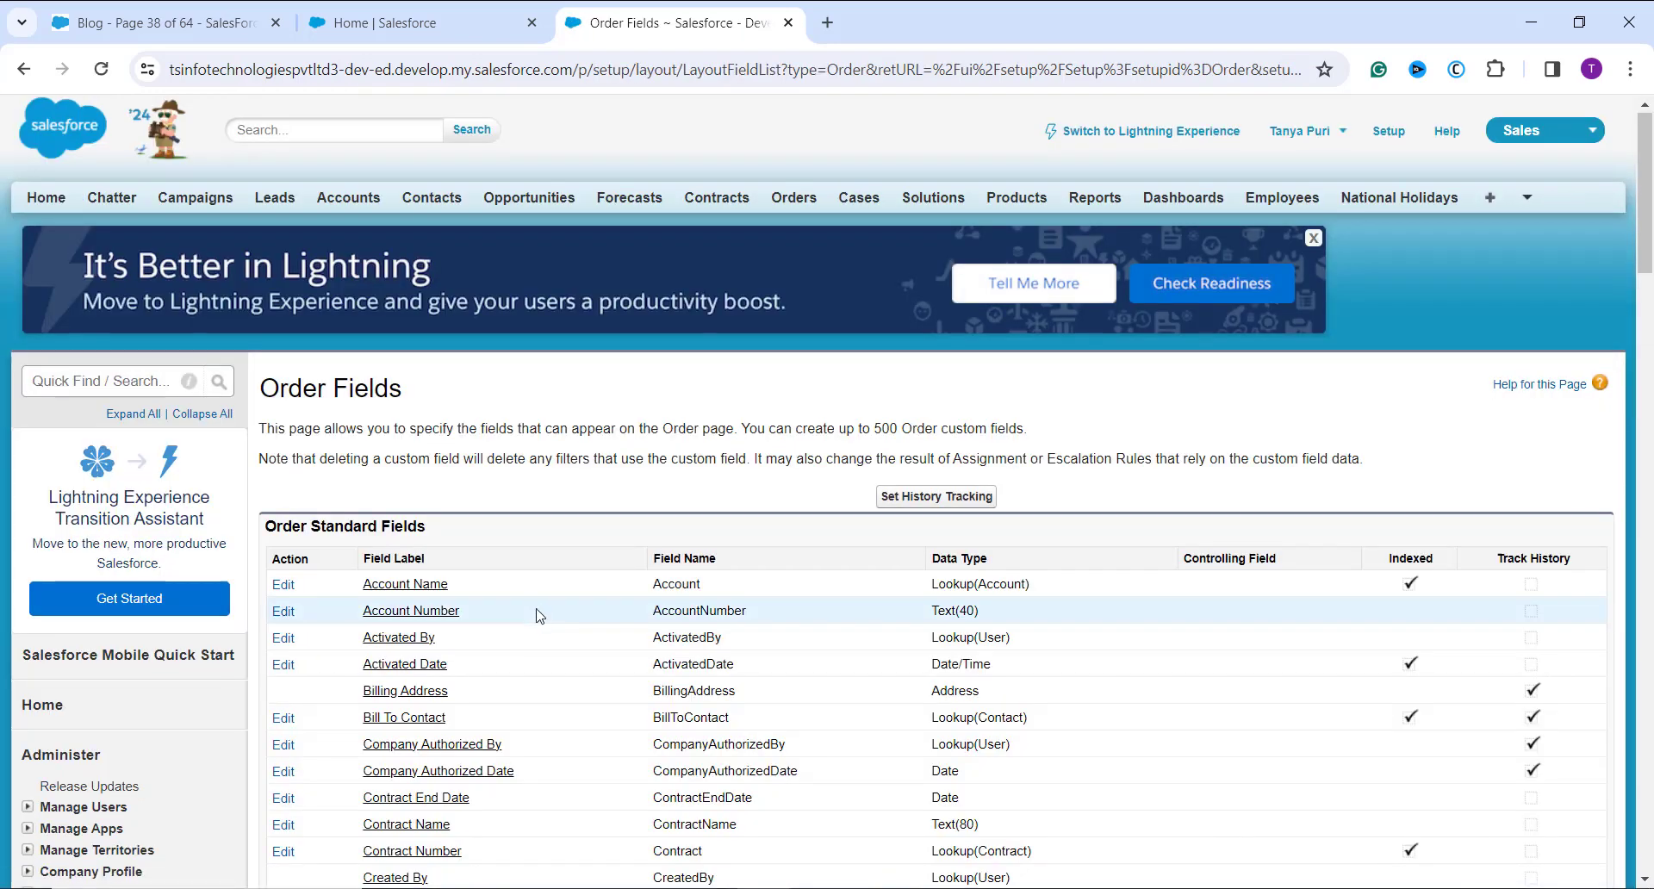
Step: Start creating a new custom field under Order Custom Fields & Relationships
{"action": "scroll", "coordinate": [534, 616], "scroll_direction": "down", "scroll_amount": 1}
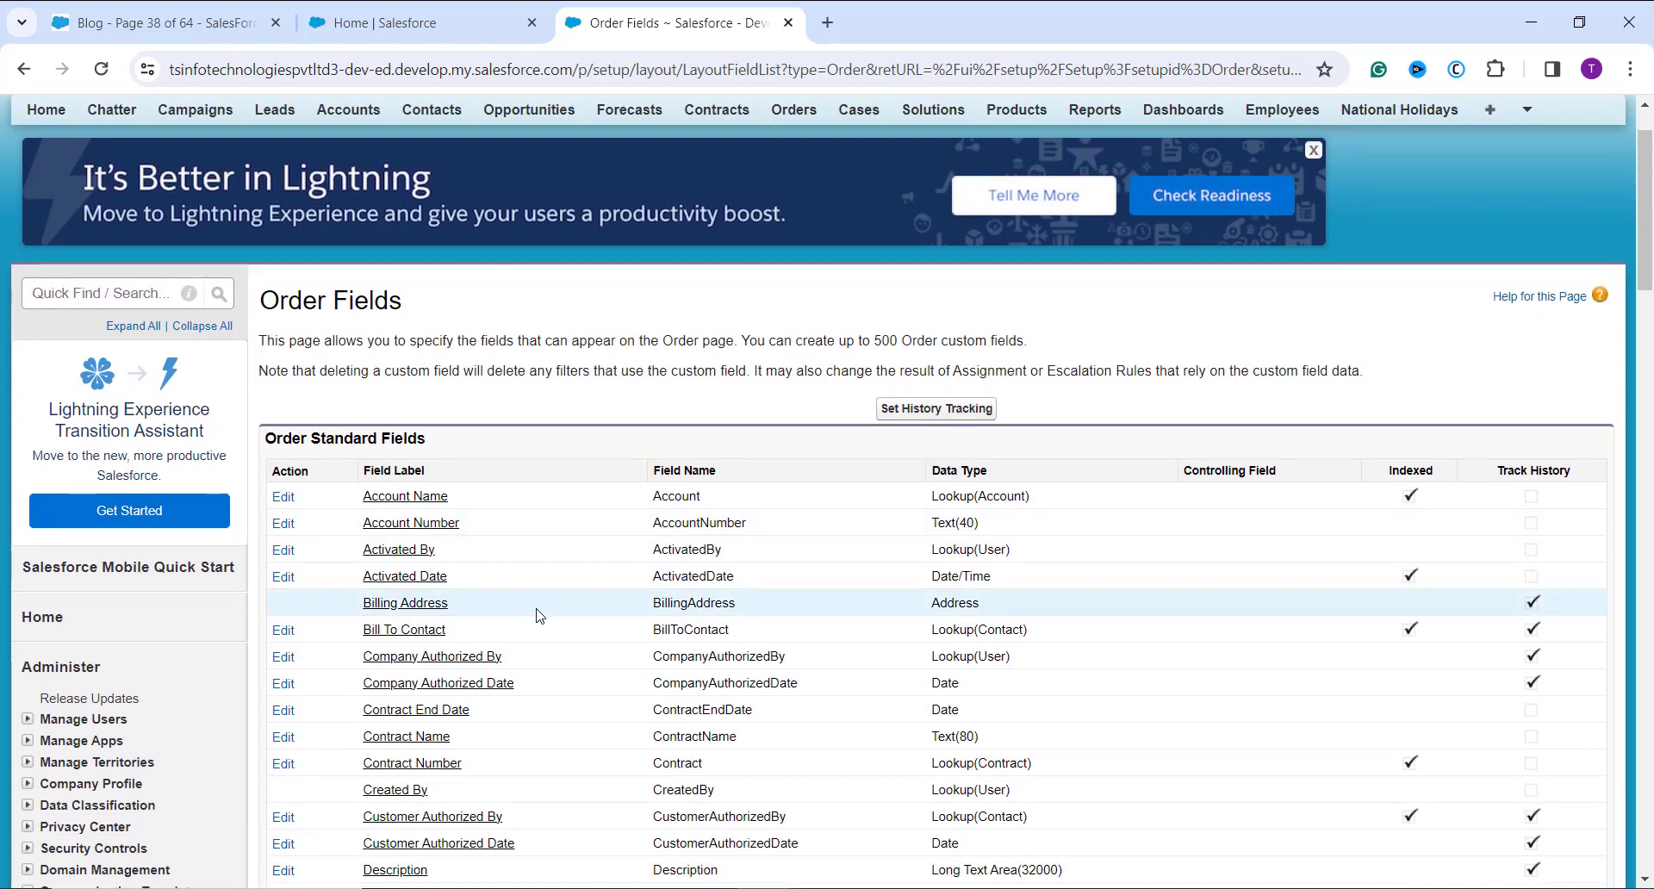
{"action": "scroll", "coordinate": [539, 616], "scroll_direction": "down", "scroll_amount": 5}
{"action": "scroll", "coordinate": [539, 615], "scroll_direction": "down", "scroll_amount": 5}
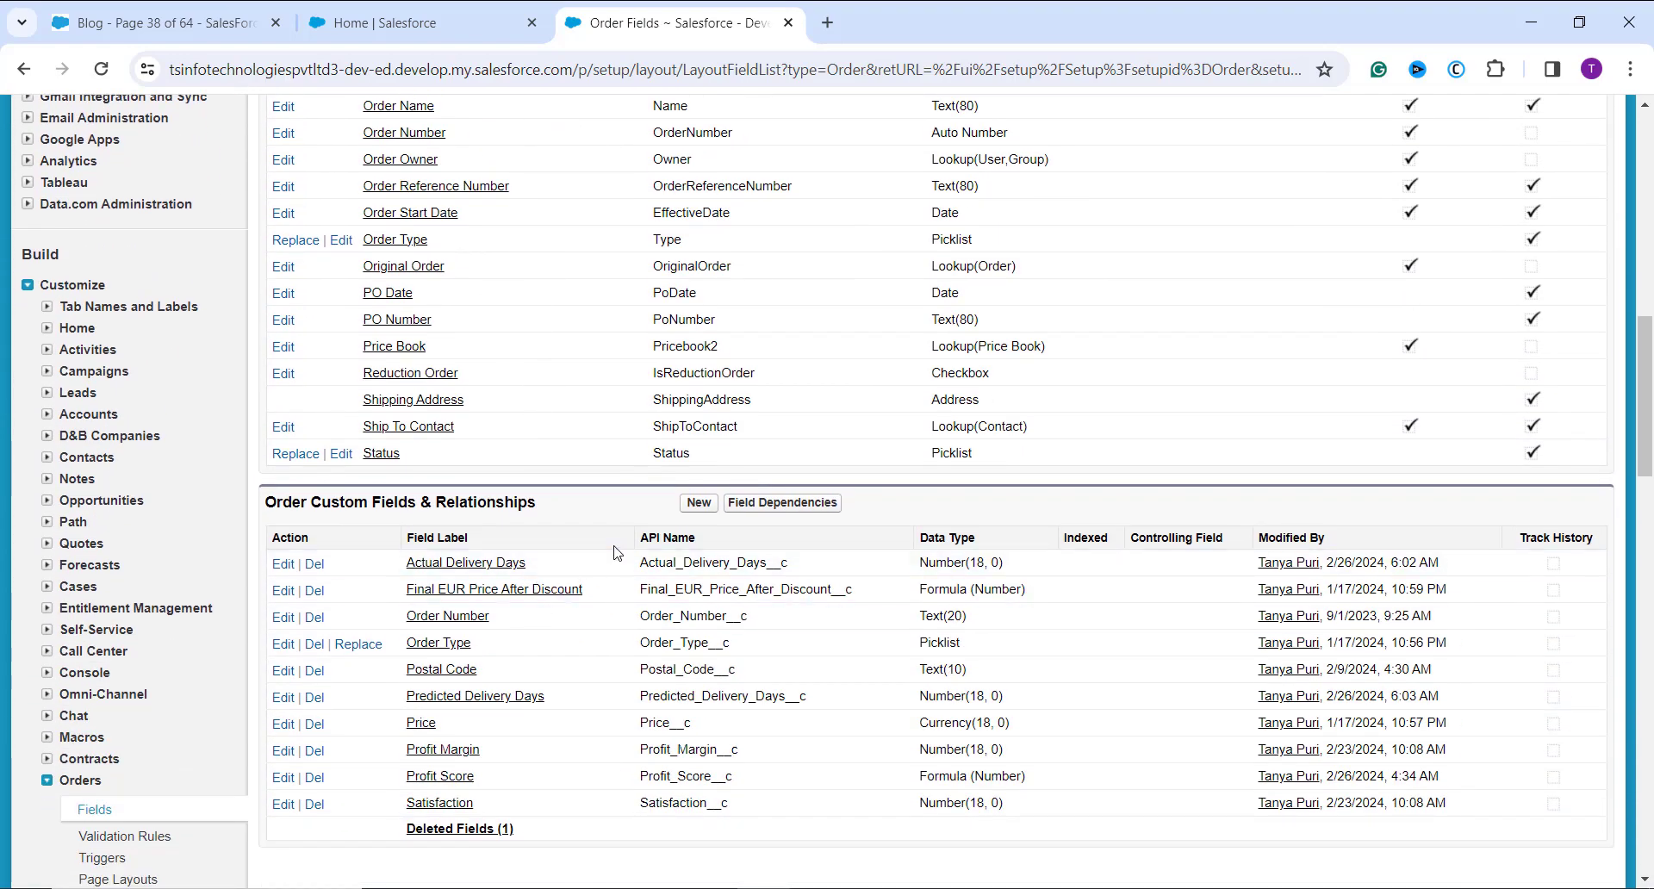
{"action": "scroll", "coordinate": [687, 527], "scroll_direction": "down", "scroll_amount": 2}
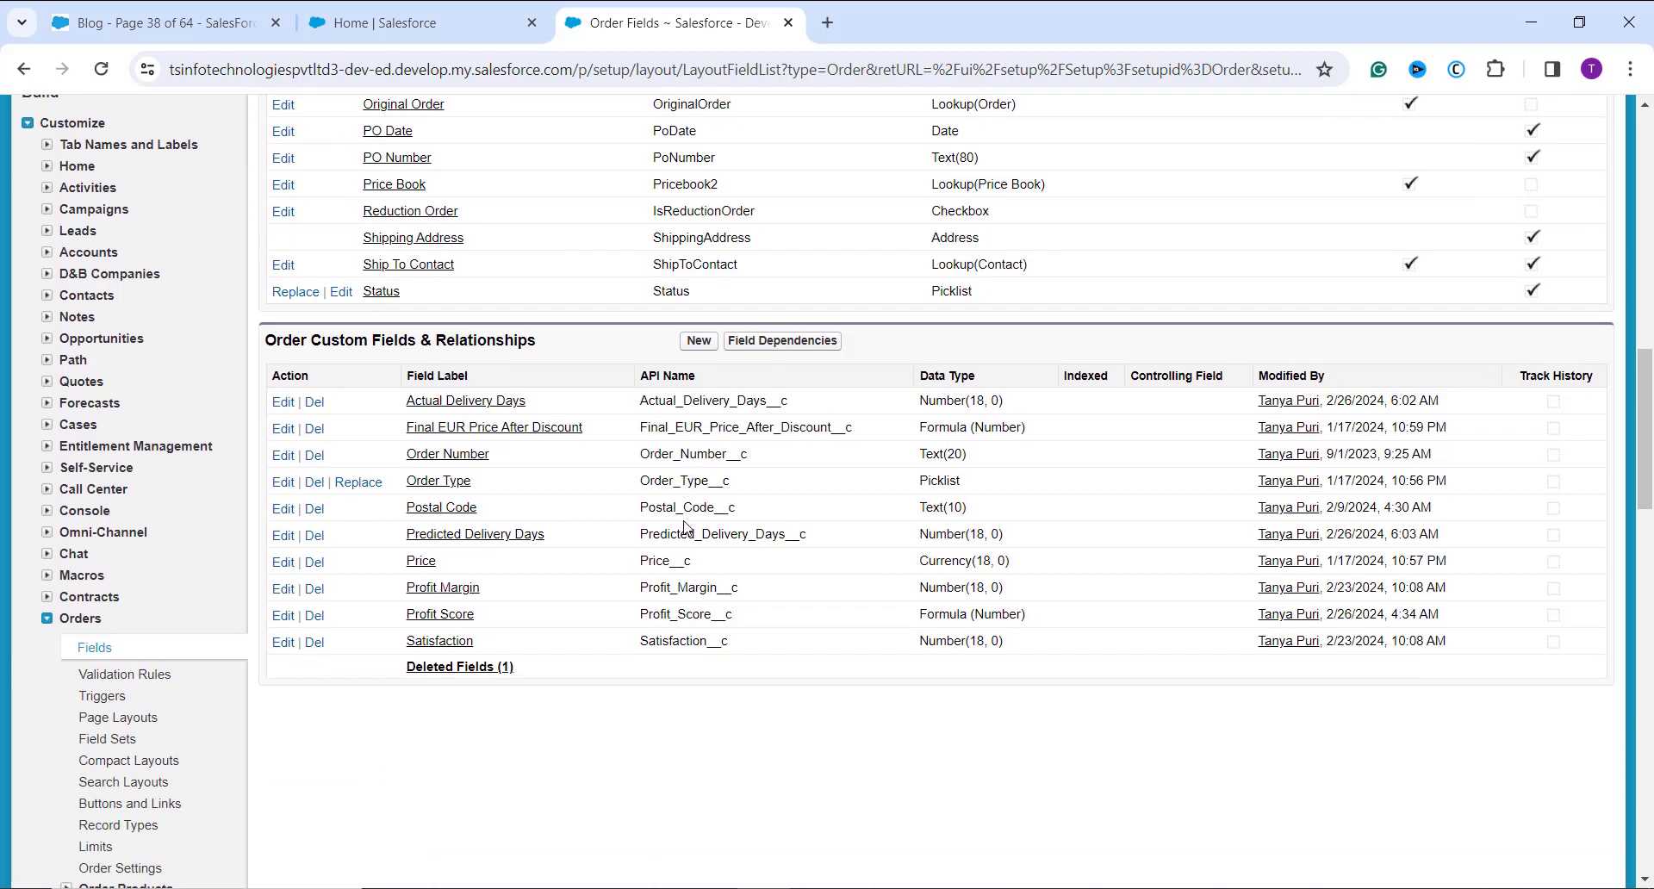
{"action": "left_click", "coordinate": [700, 342]}
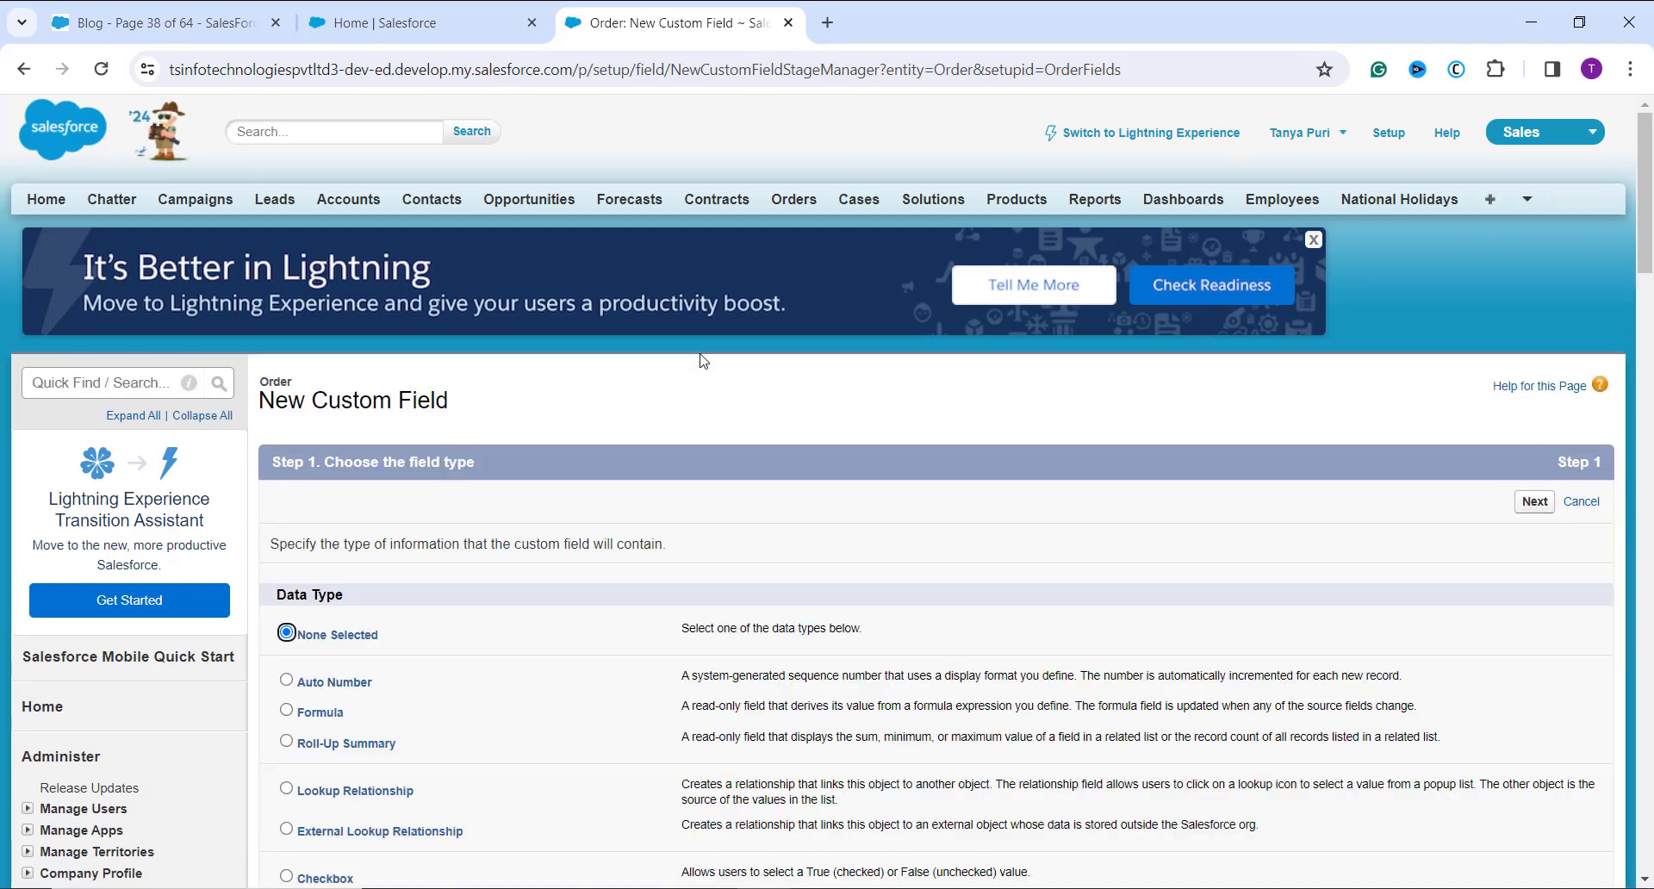
Step: Choose Formula as the data type for the new Order field and continue to the output type settings
{"action": "scroll", "coordinate": [673, 408], "scroll_direction": "down", "scroll_amount": 1}
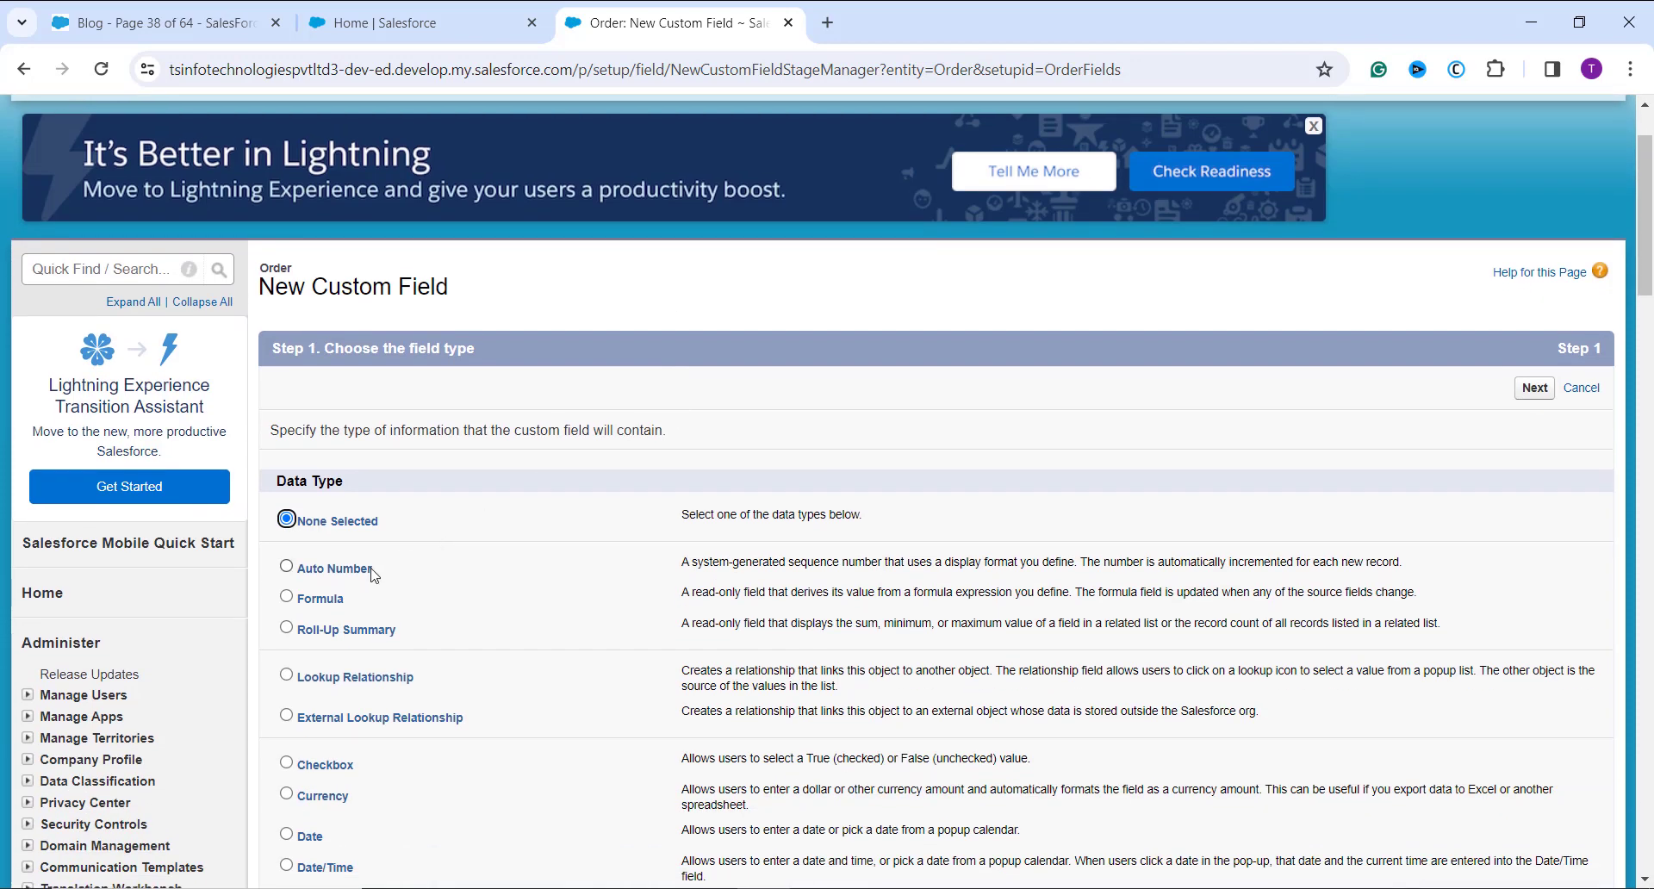
{"action": "left_click", "coordinate": [324, 608]}
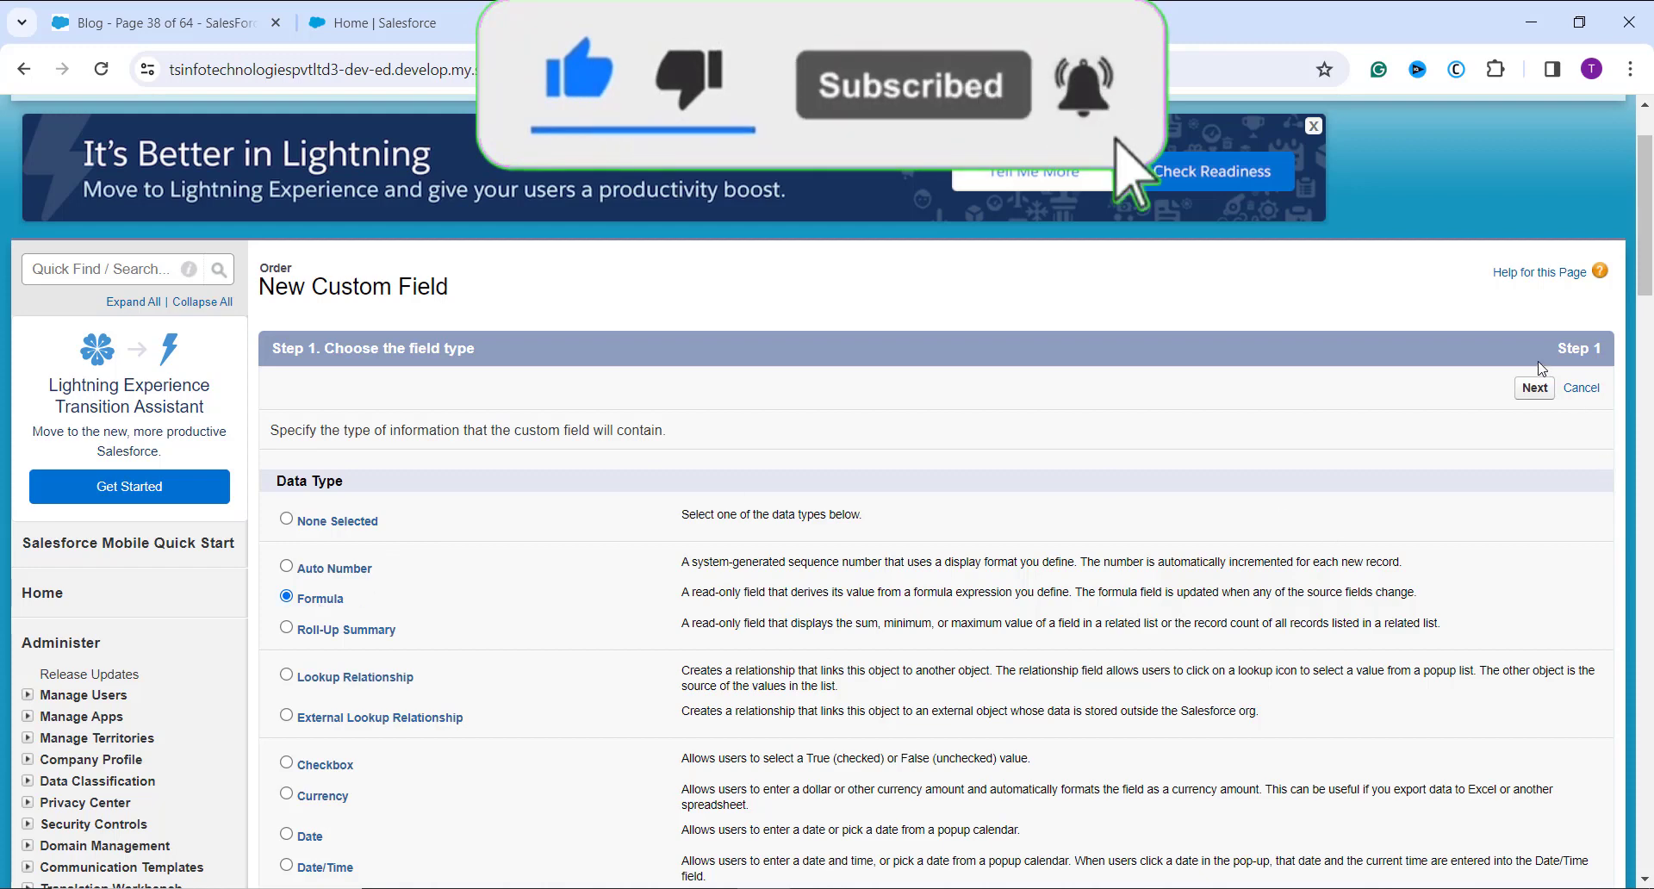
{"action": "left_click", "coordinate": [1532, 389]}
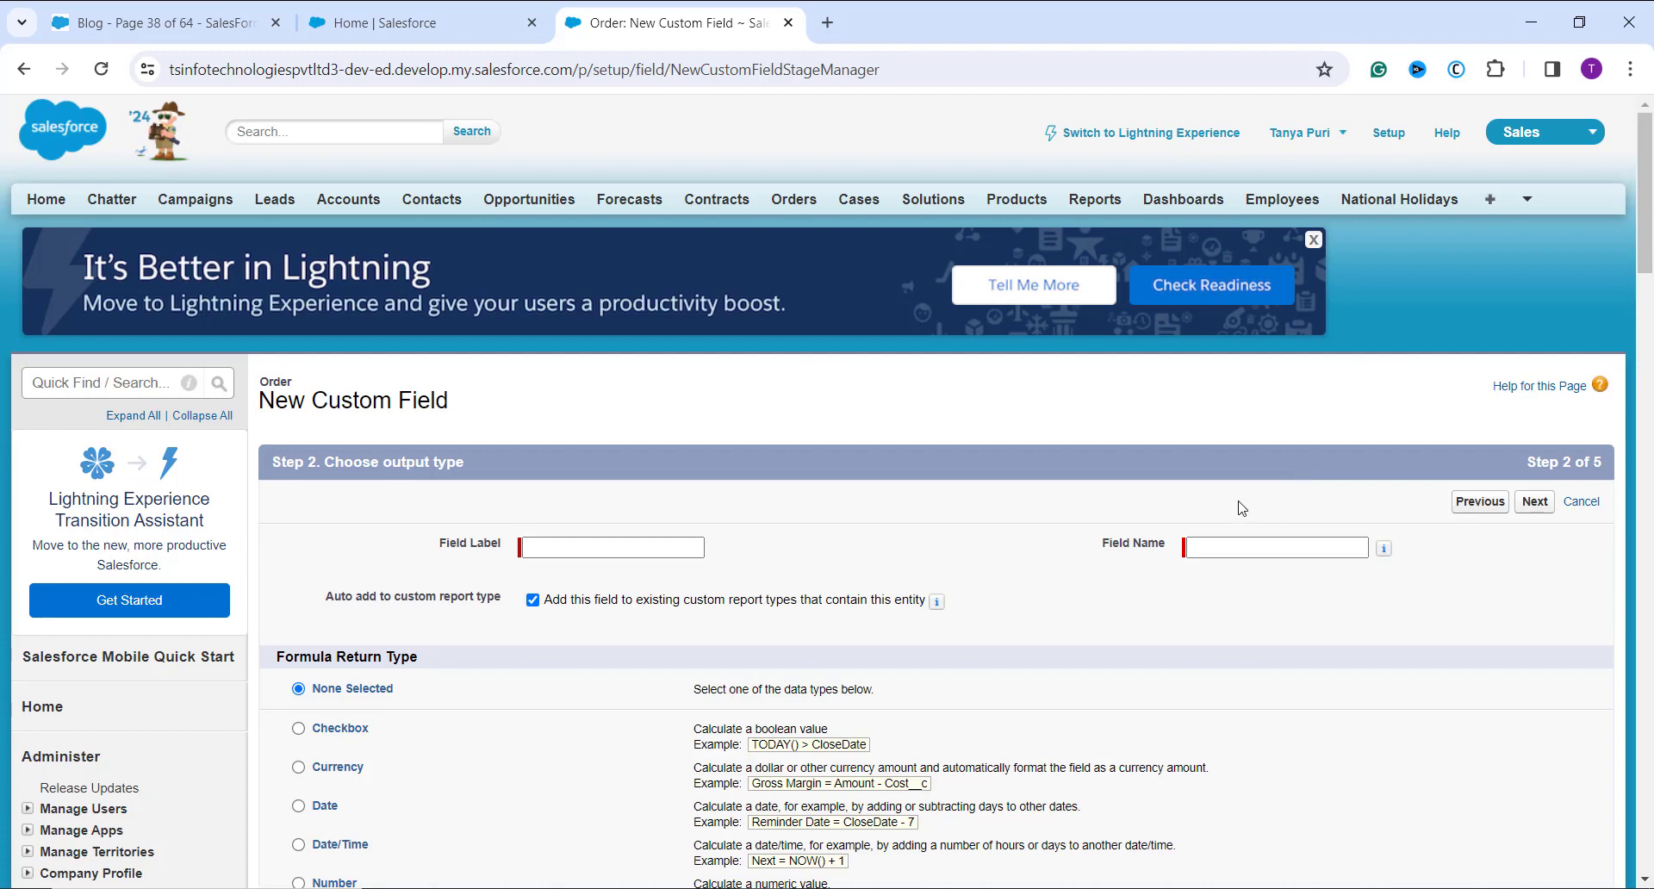
Step: Label the new Order formula field Delivery Accuracy, with the field name Delivery_Accuracy
{"action": "left_click", "coordinate": [663, 550]}
{"action": "left_click", "coordinate": [661, 552]}
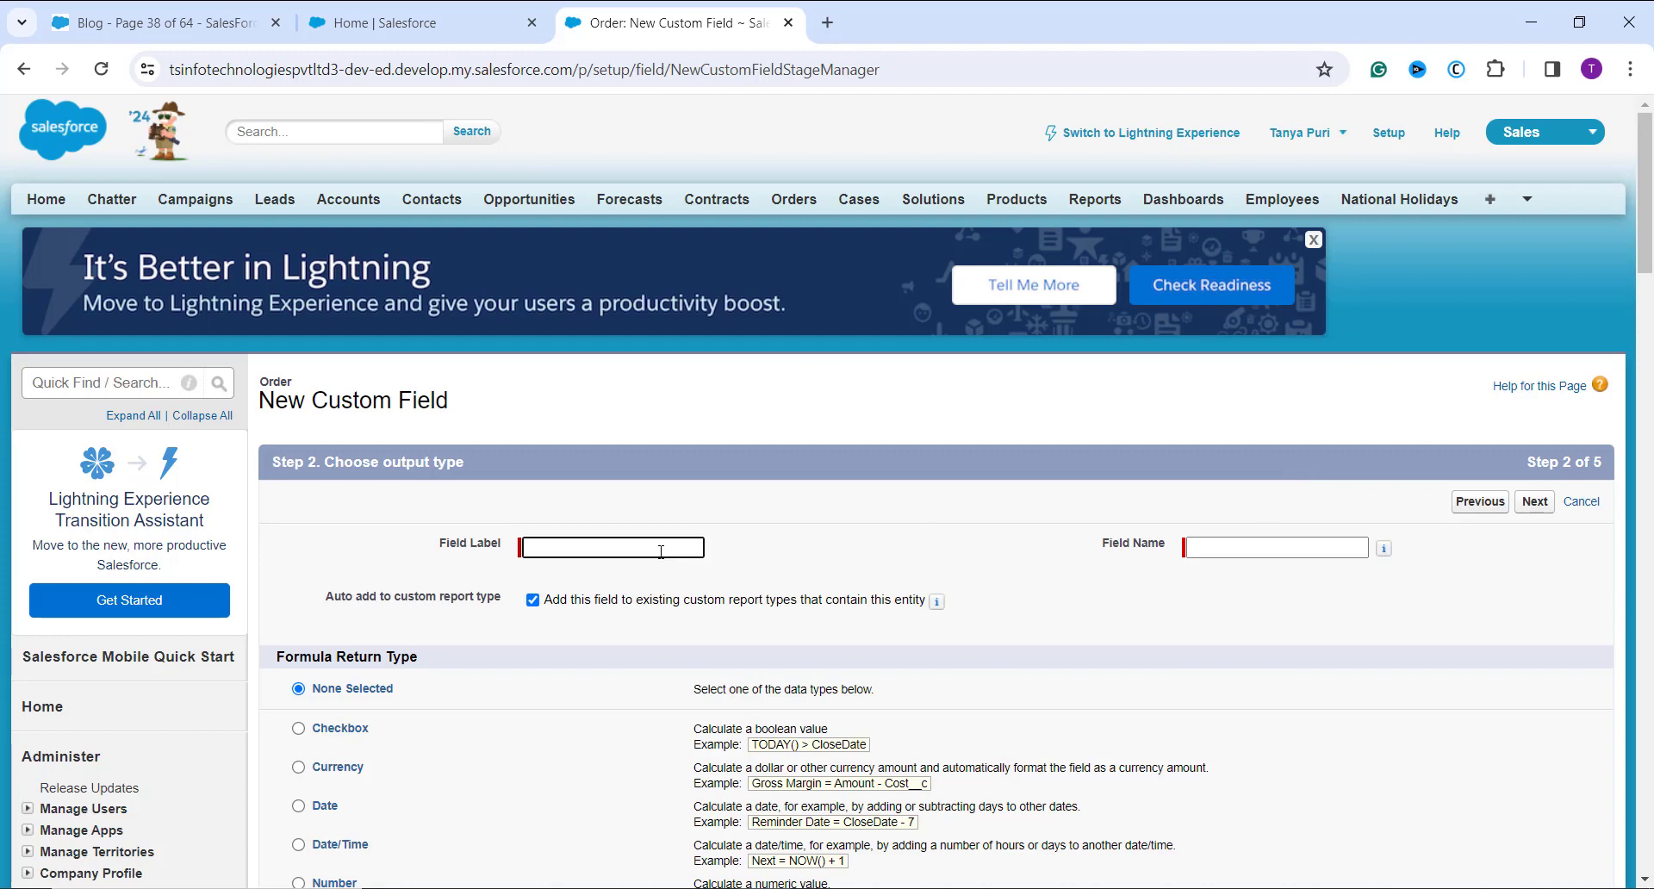
{"action": "type", "text": "Delivery Accuracy"}
{"action": "left_click", "coordinate": [1318, 612]}
Step: Set the formula return type to Number with 1 decimal place and continue to the formula editor
{"action": "scroll", "coordinate": [1271, 625], "scroll_direction": "down", "scroll_amount": 1}
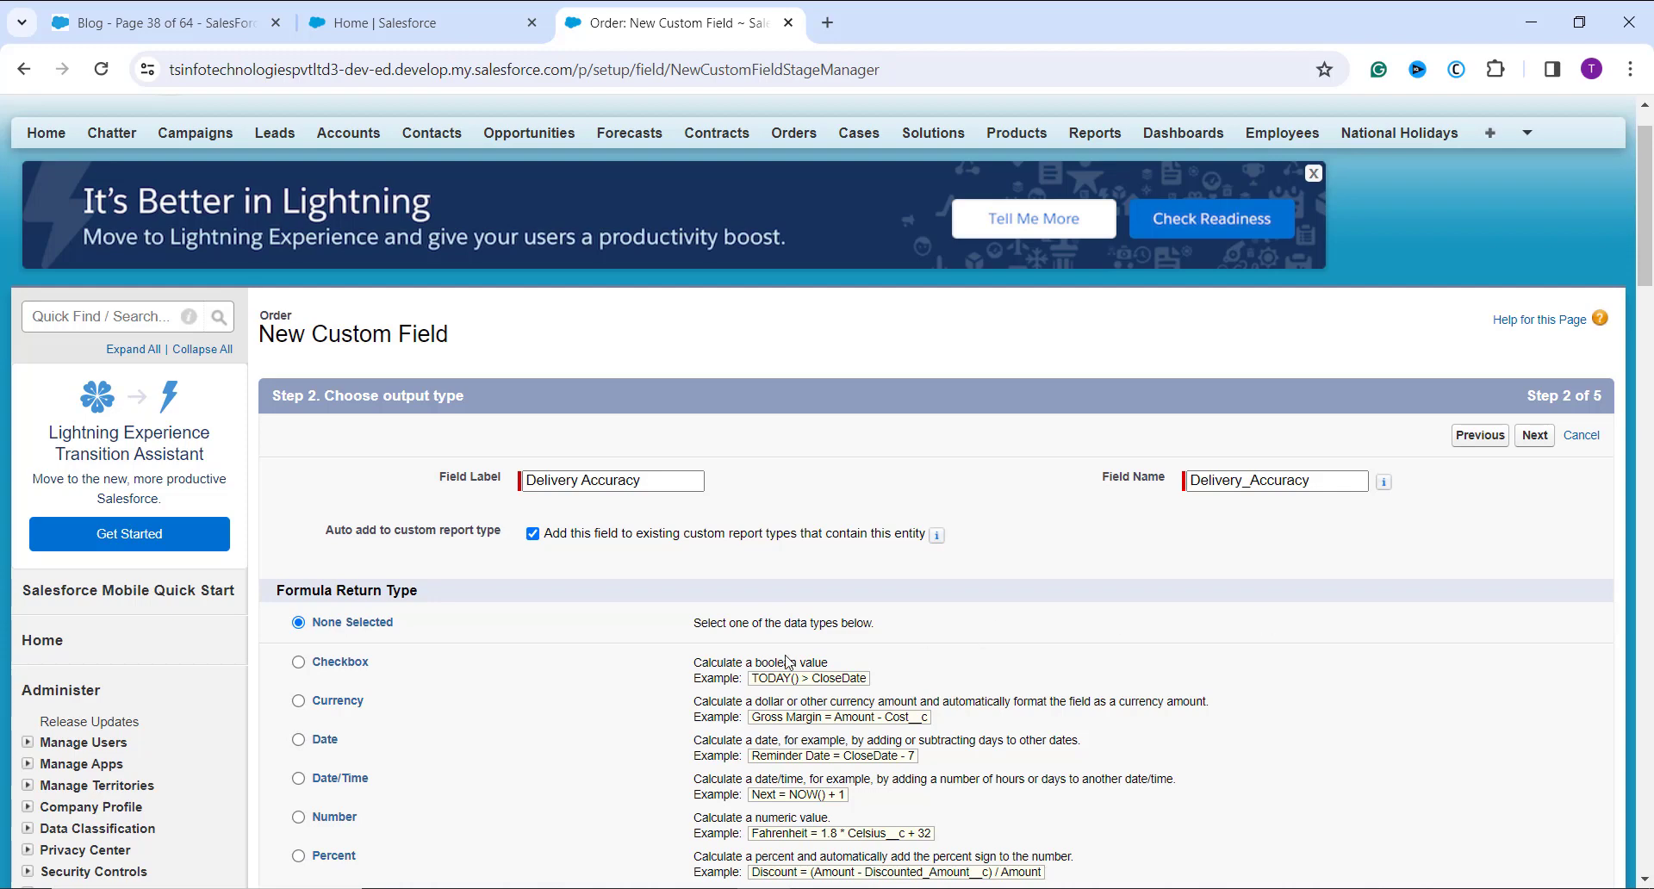
{"action": "left_click", "coordinate": [301, 821]}
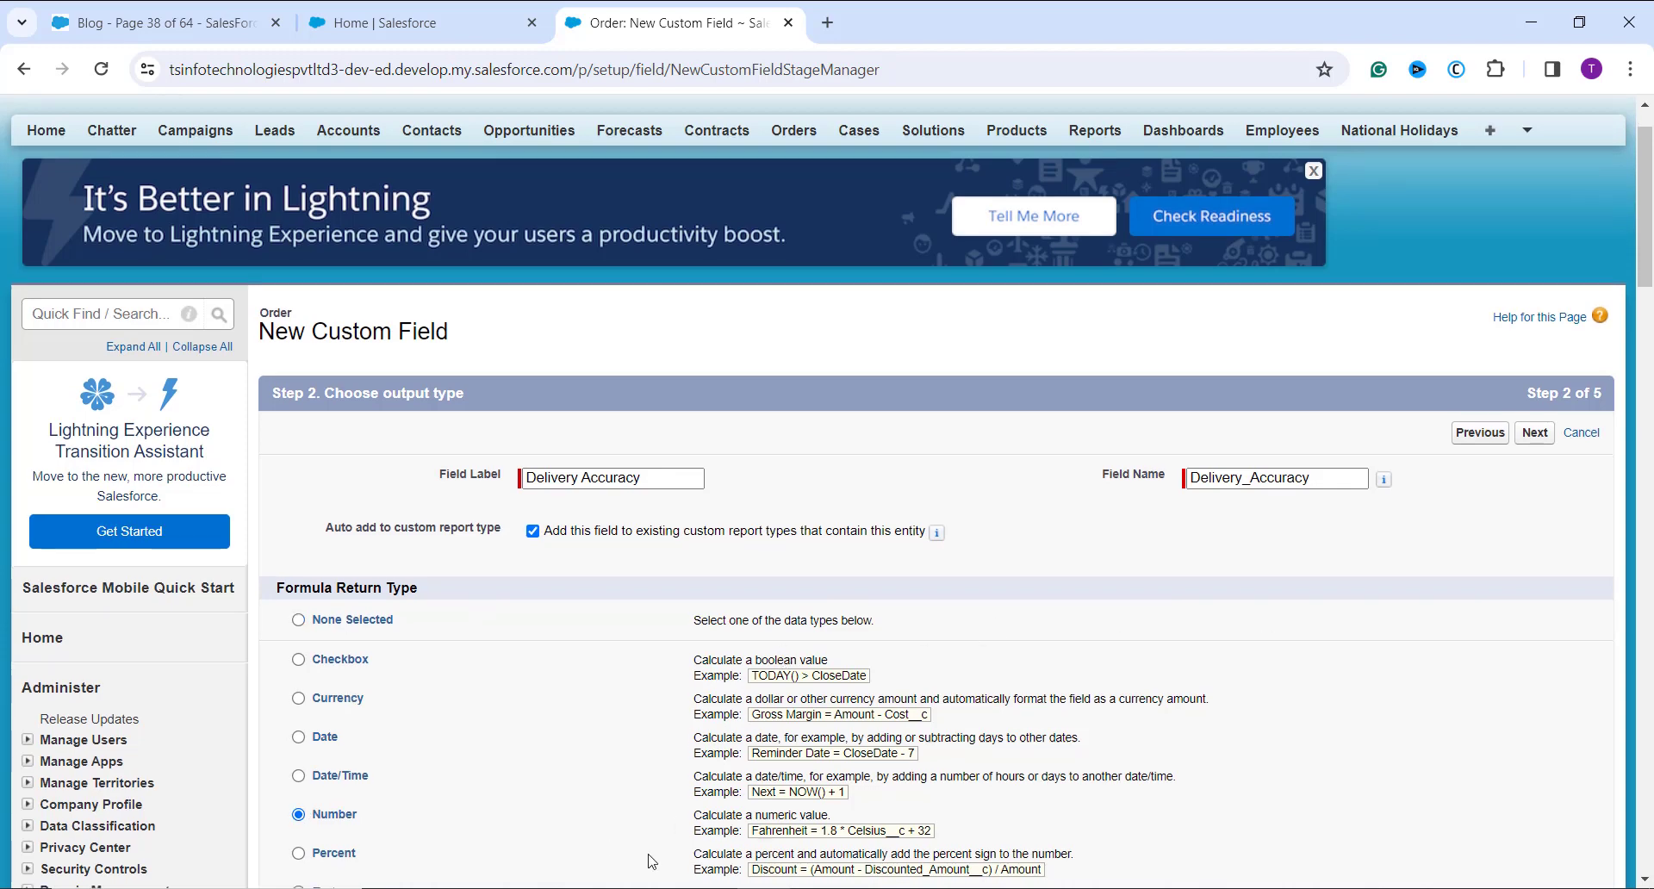
{"action": "scroll", "coordinate": [649, 862], "scroll_direction": "down", "scroll_amount": 4}
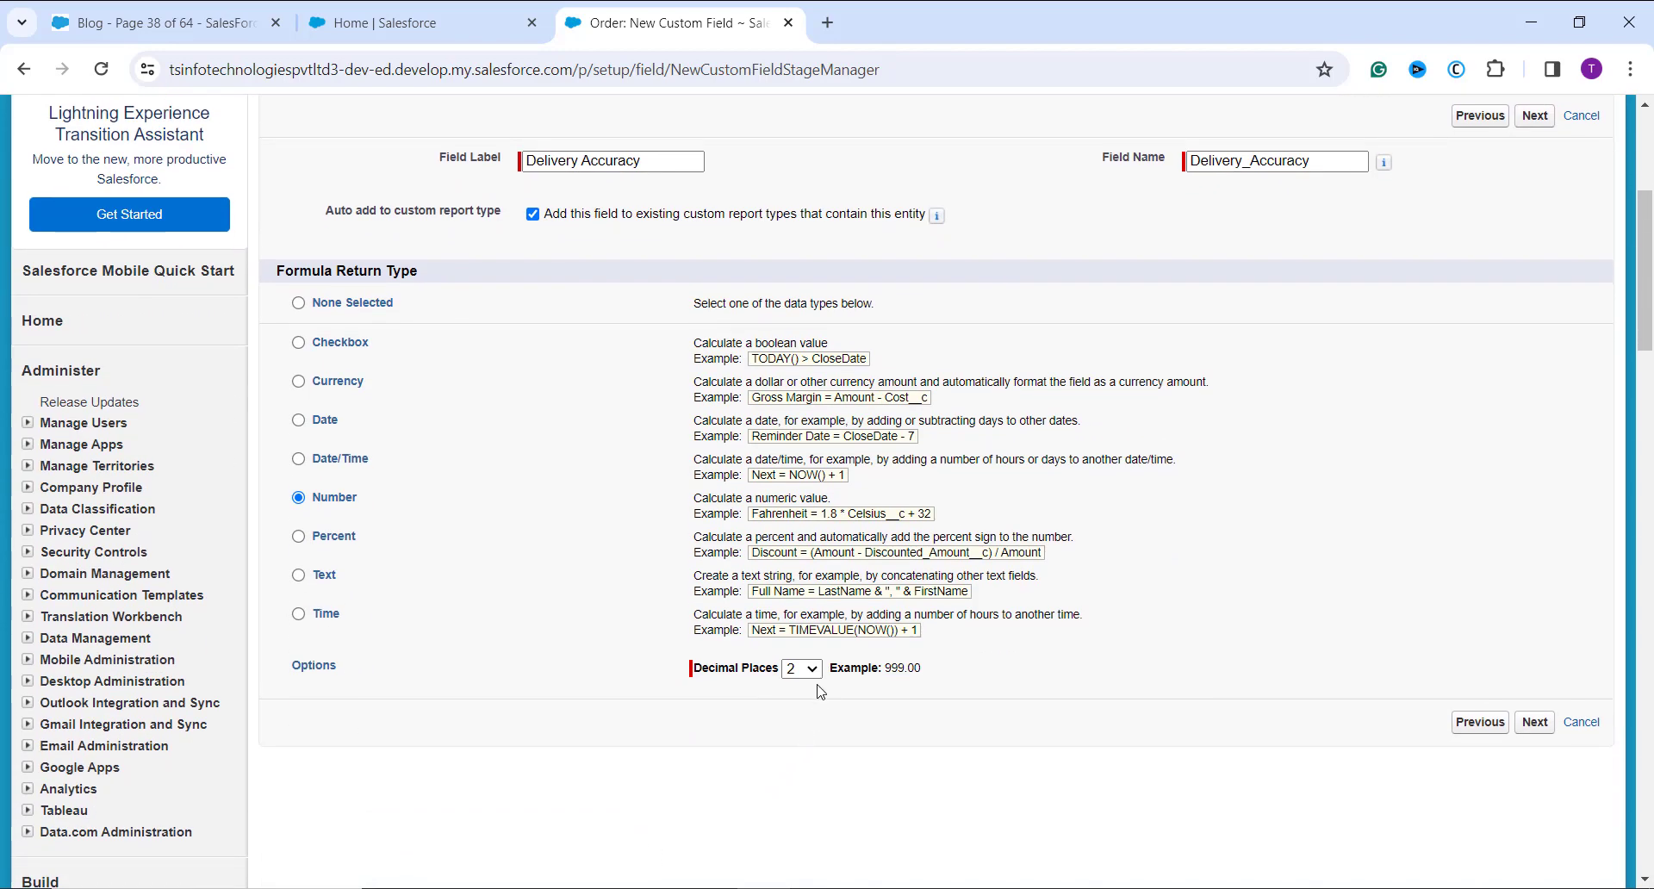
{"action": "left_click", "coordinate": [817, 678]}
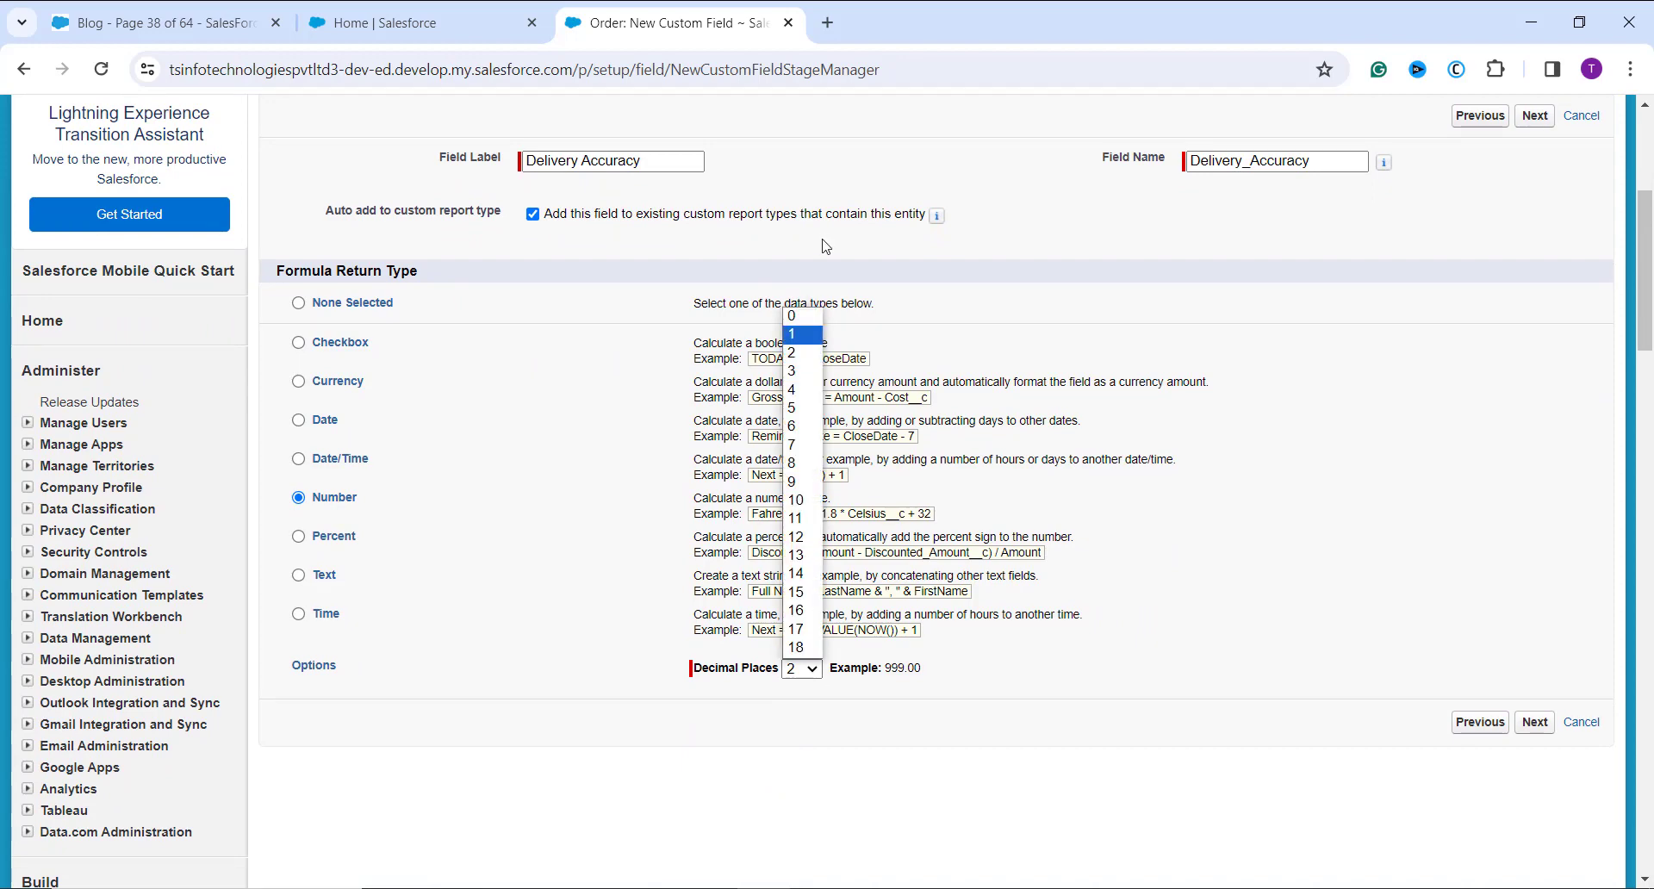
{"action": "left_click", "coordinate": [807, 335]}
{"action": "scroll", "coordinate": [1376, 372], "scroll_direction": "up", "scroll_amount": 1}
{"action": "scroll", "coordinate": [1376, 372], "scroll_direction": "up", "scroll_amount": 1}
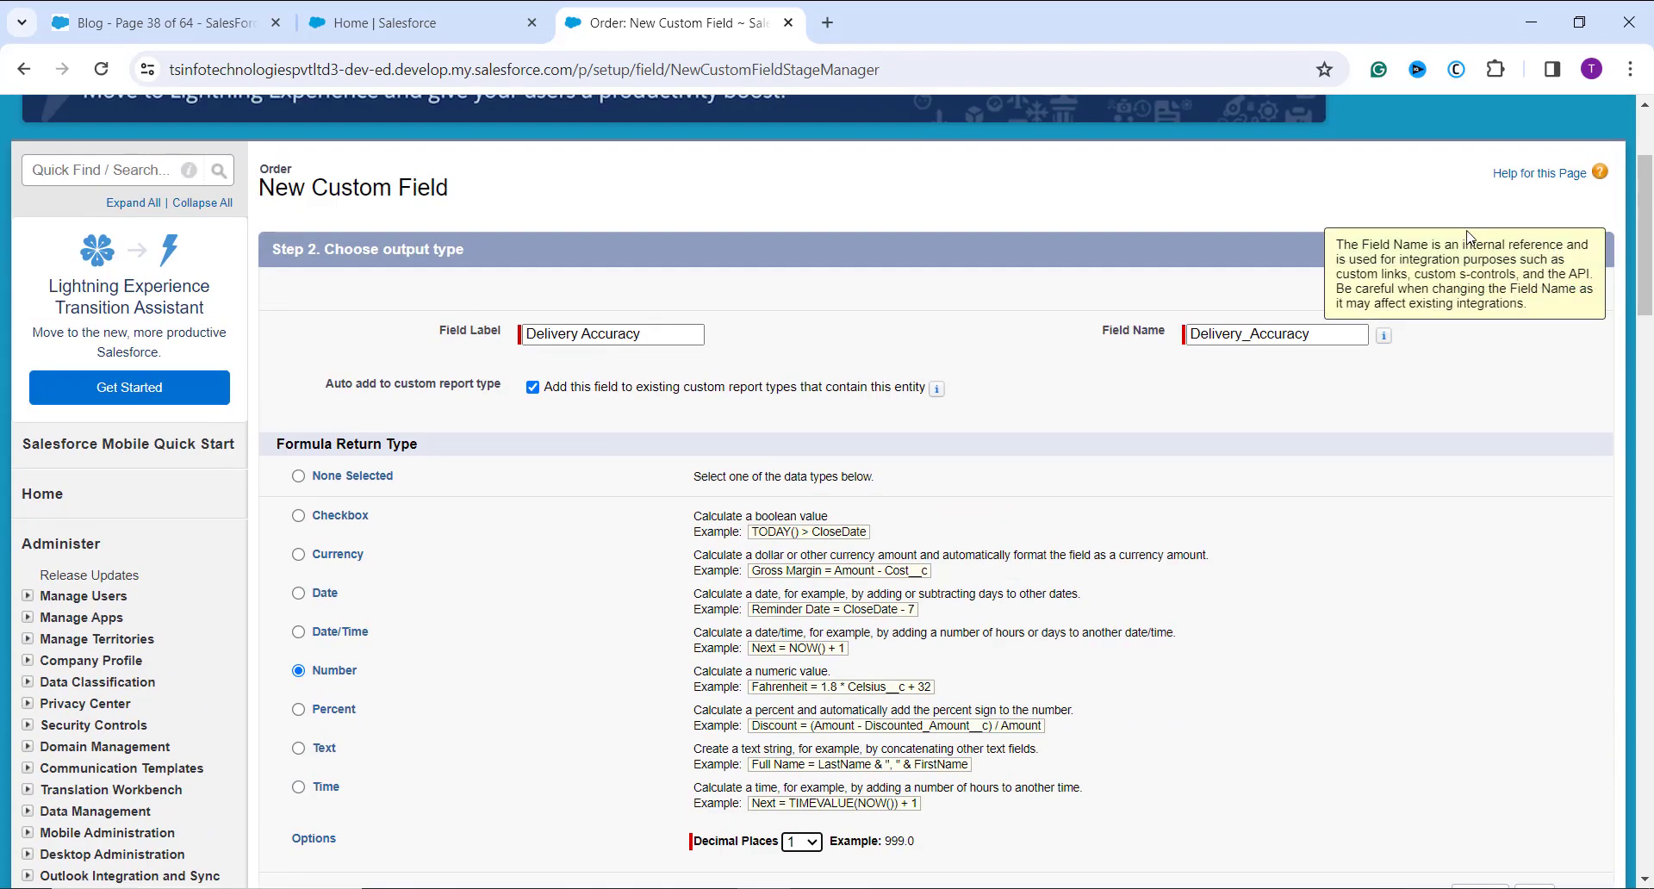
{"action": "left_click", "coordinate": [1533, 290]}
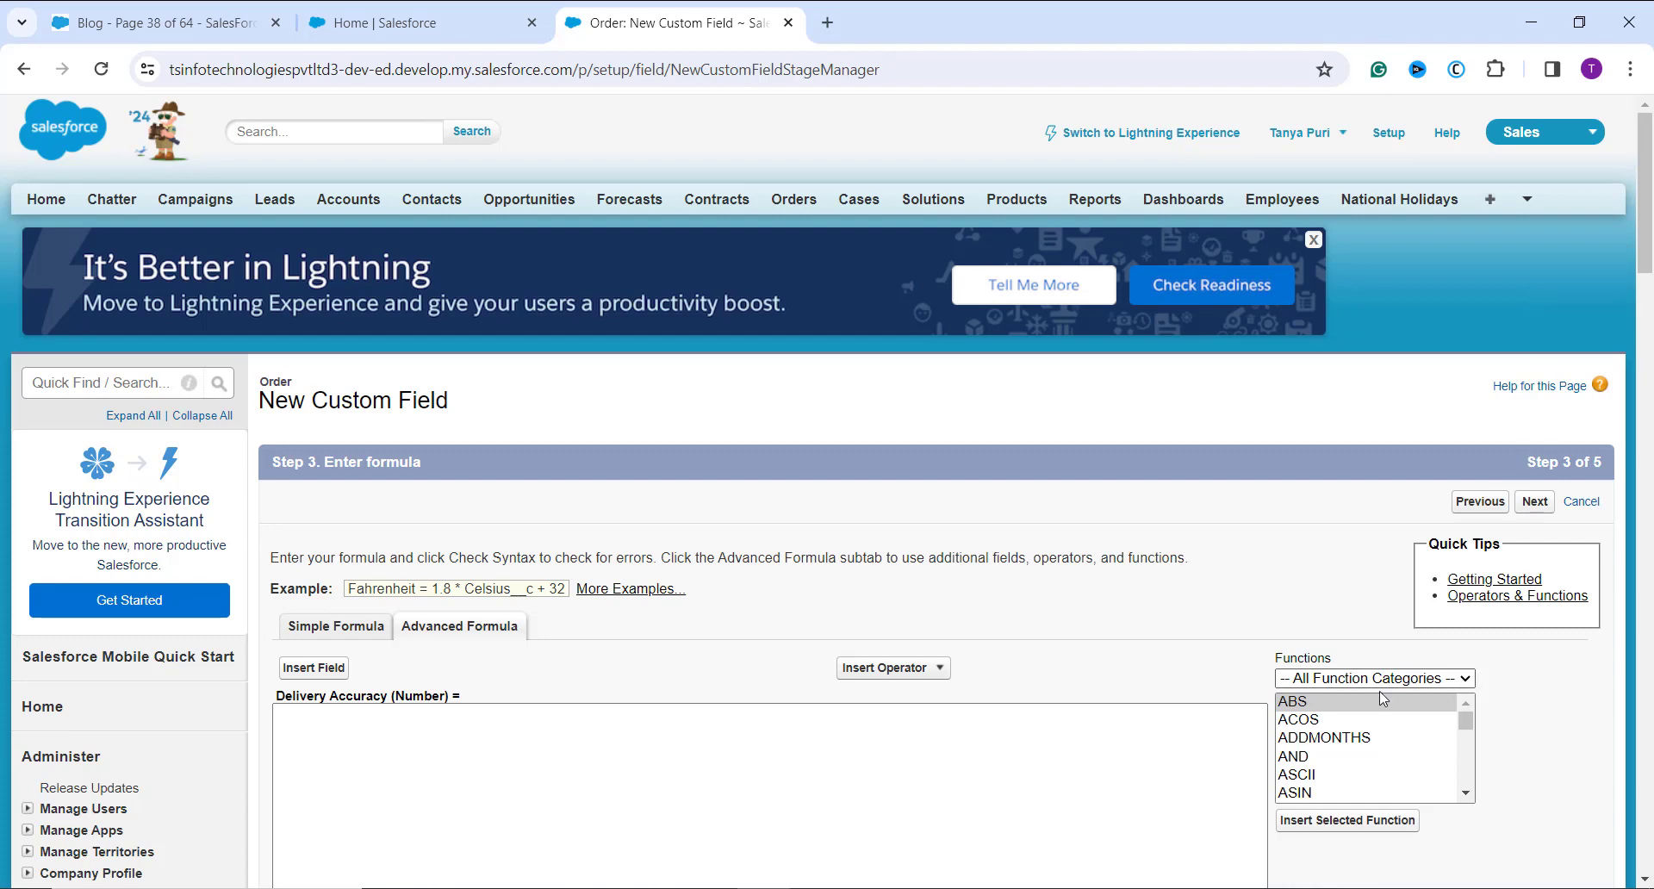
Step: Enter the formula ATAN((Actual_Delivery_Days__c - Predicted_Delivery_Days__c) / Predicted_Delivery_Days__c), check its syntax, and continue to field-level security
{"action": "scroll", "coordinate": [1375, 697], "scroll_direction": "down", "scroll_amount": 1}
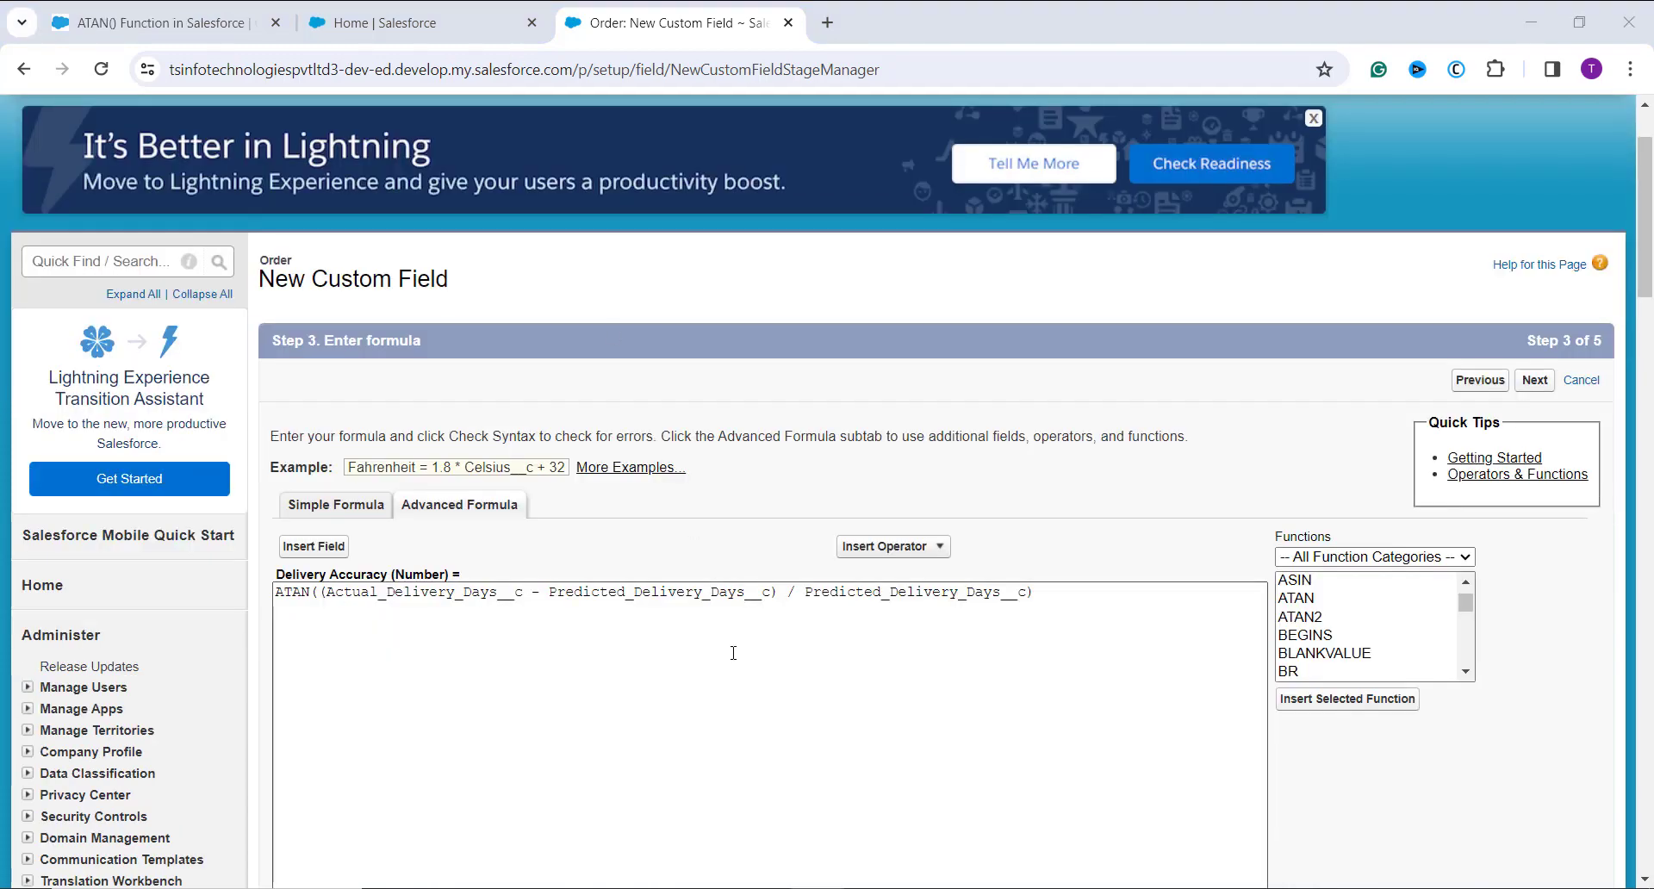
{"action": "scroll", "coordinate": [721, 652], "scroll_direction": "down", "scroll_amount": 2}
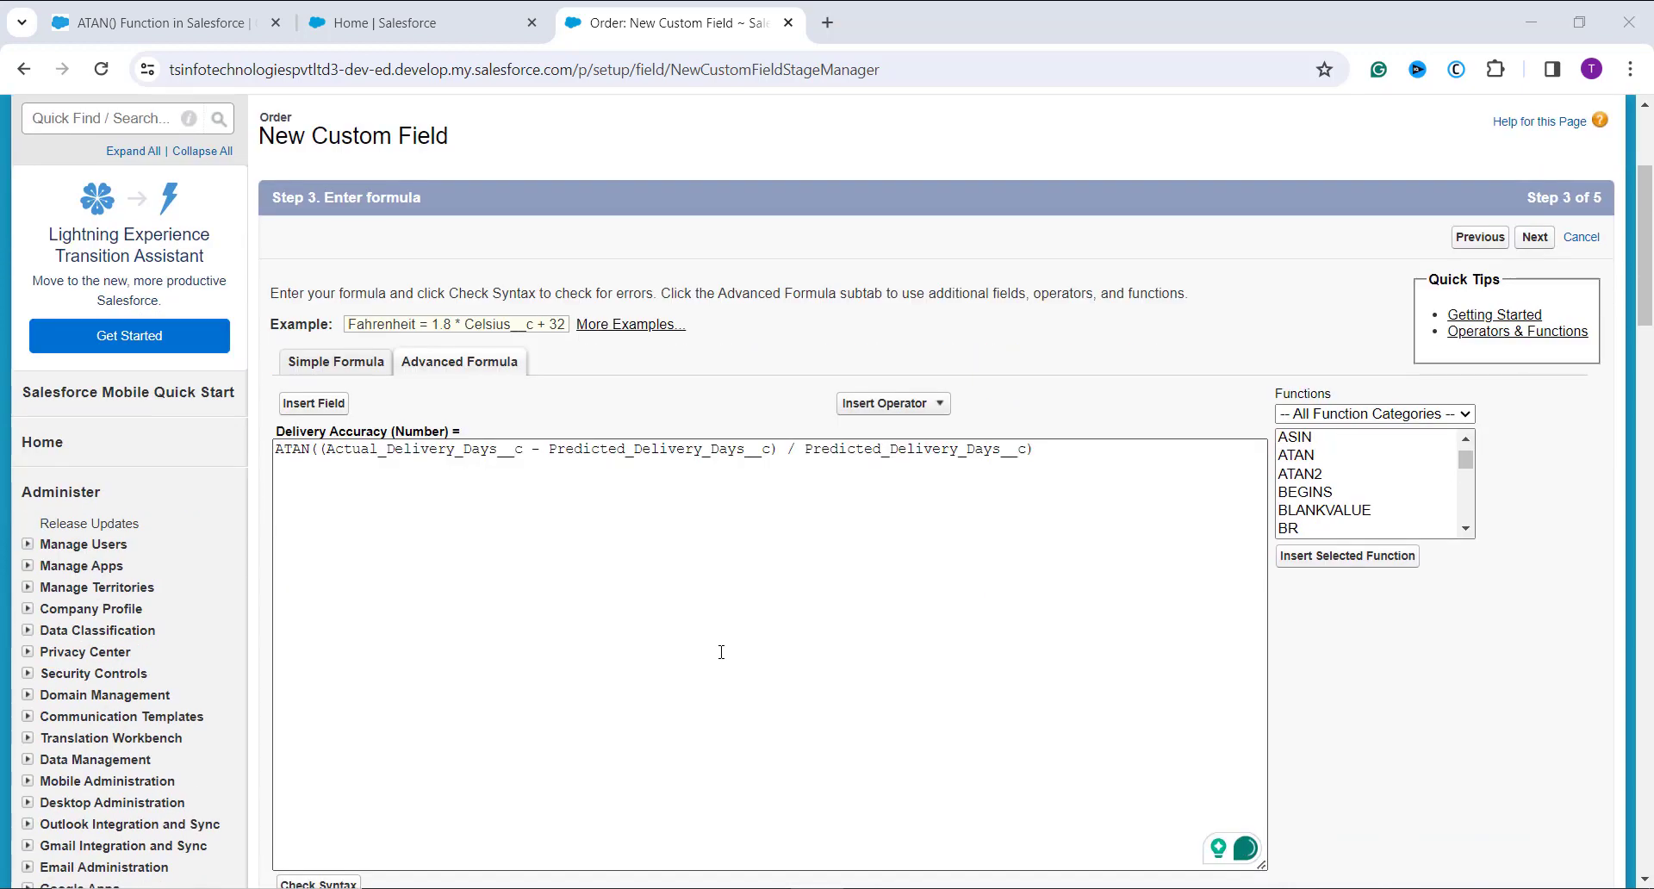
{"action": "scroll", "coordinate": [722, 652], "scroll_direction": "down", "scroll_amount": 2}
{"action": "scroll", "coordinate": [721, 652], "scroll_direction": "down", "scroll_amount": 1}
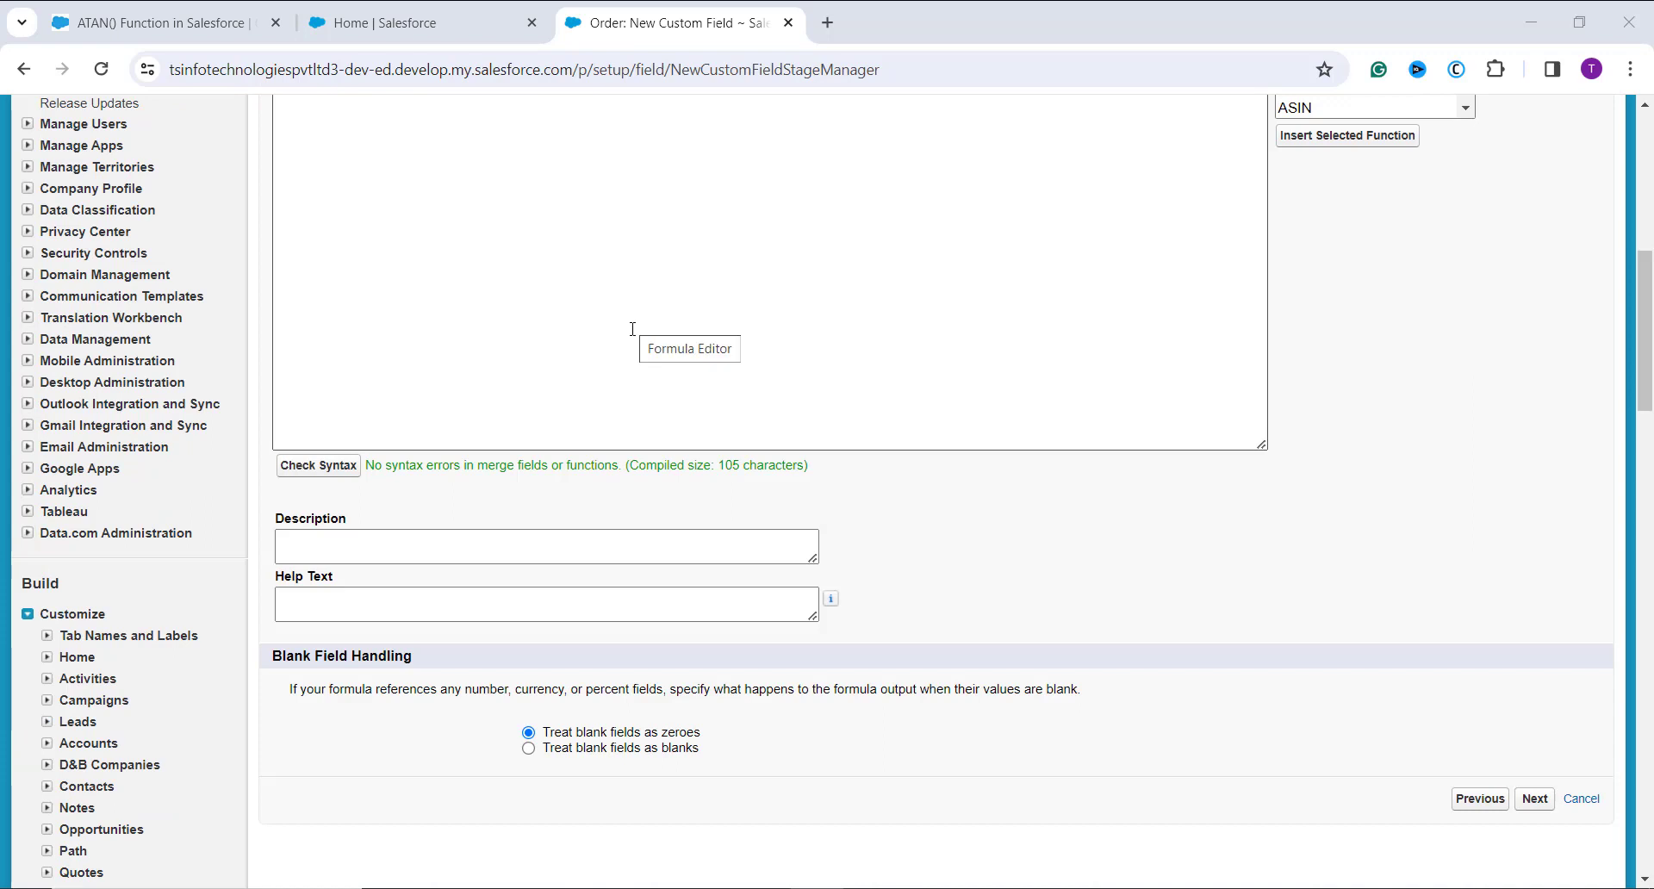
{"action": "scroll", "coordinate": [633, 329], "scroll_direction": "up", "scroll_amount": 2}
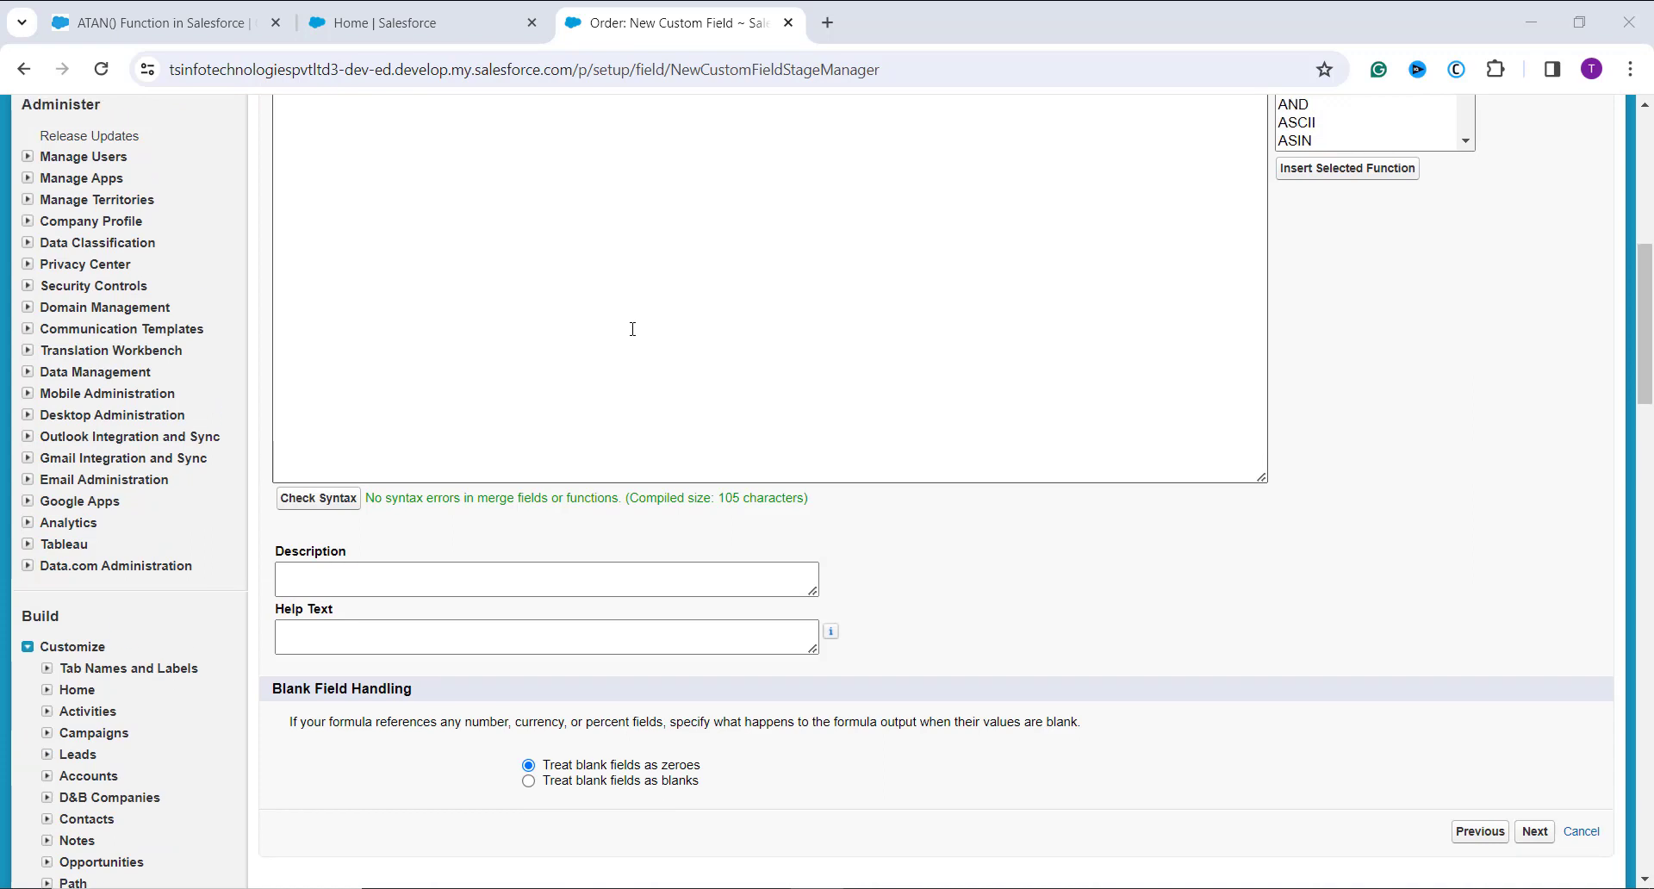
{"action": "scroll", "coordinate": [632, 329], "scroll_direction": "up", "scroll_amount": 2}
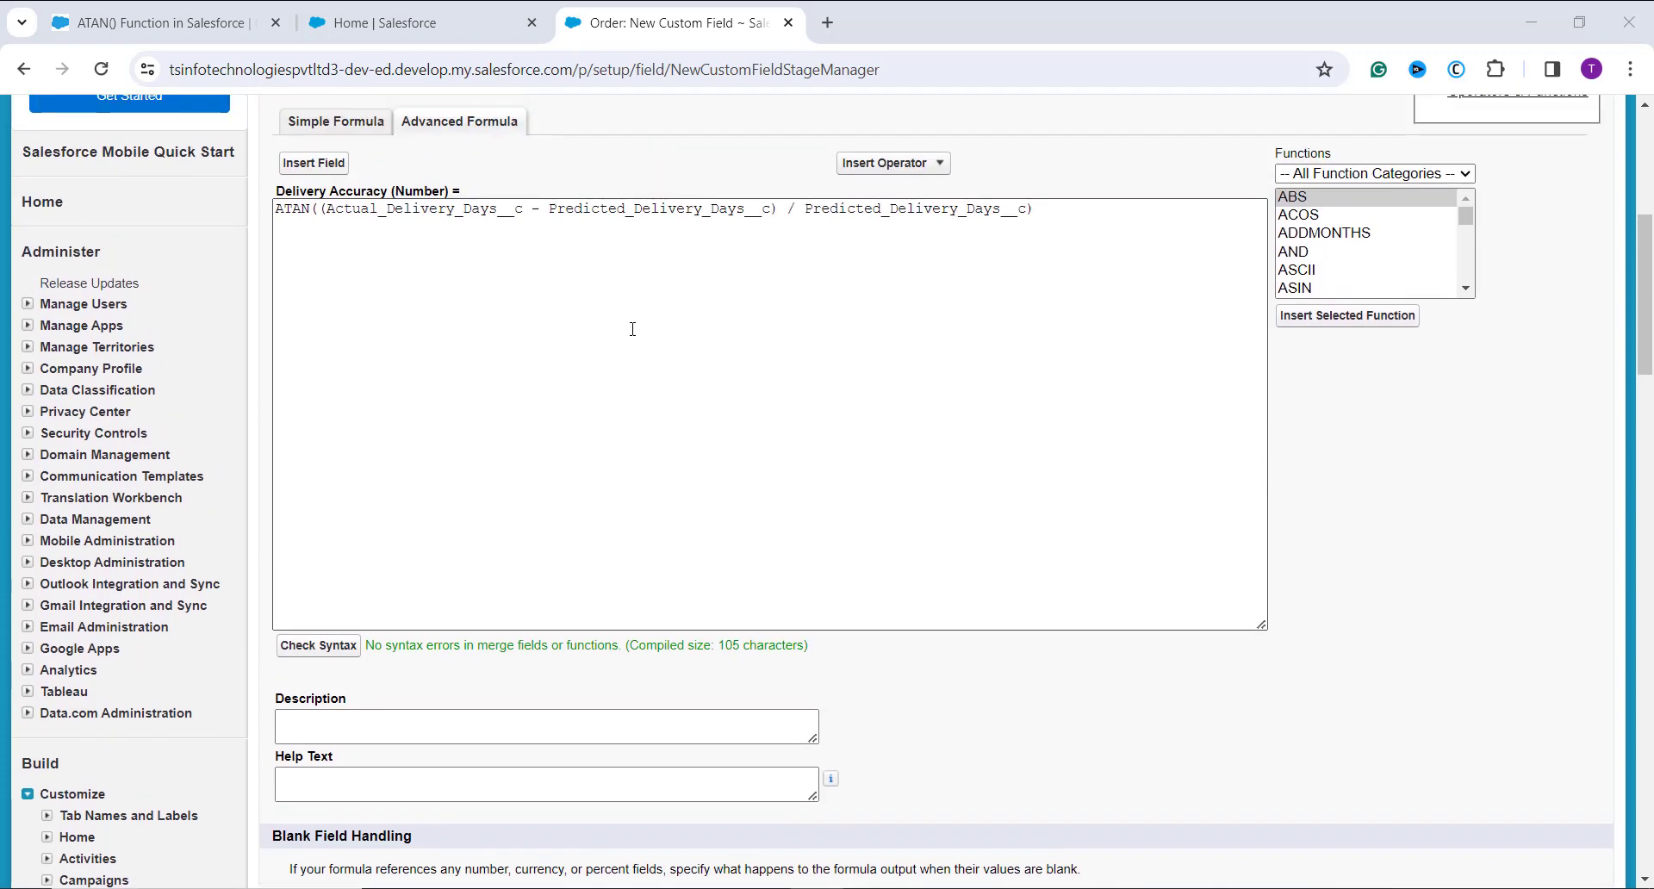
{"action": "scroll", "coordinate": [632, 329], "scroll_direction": "up", "scroll_amount": 1}
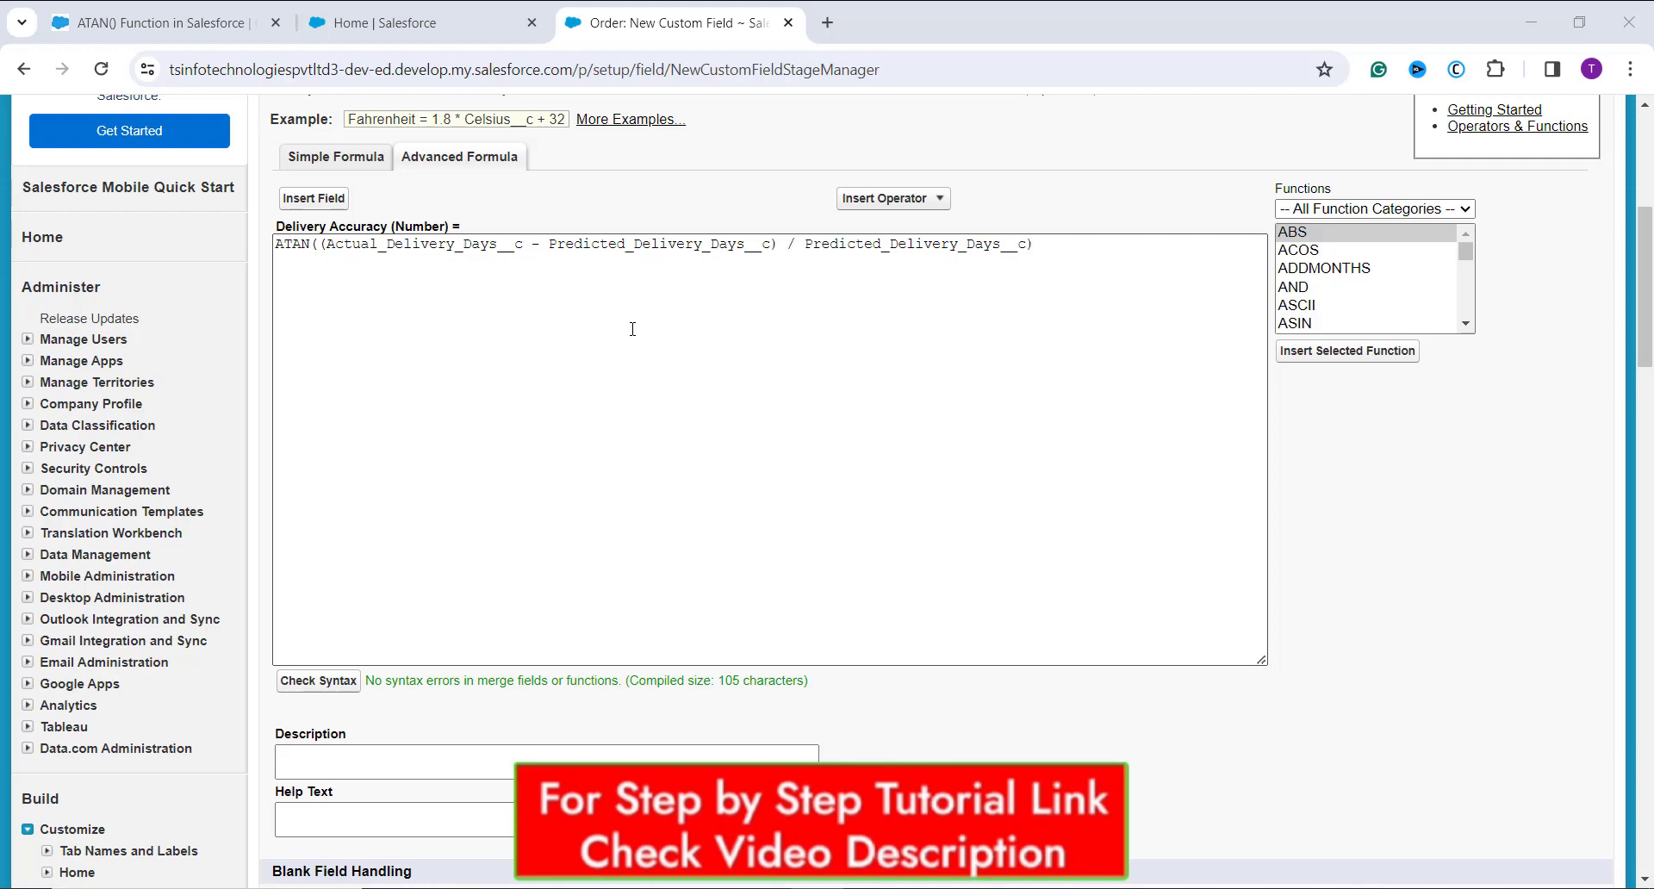
{"action": "scroll", "coordinate": [633, 328], "scroll_direction": "down", "scroll_amount": 3}
{"action": "scroll", "coordinate": [609, 392], "scroll_direction": "up", "scroll_amount": 8}
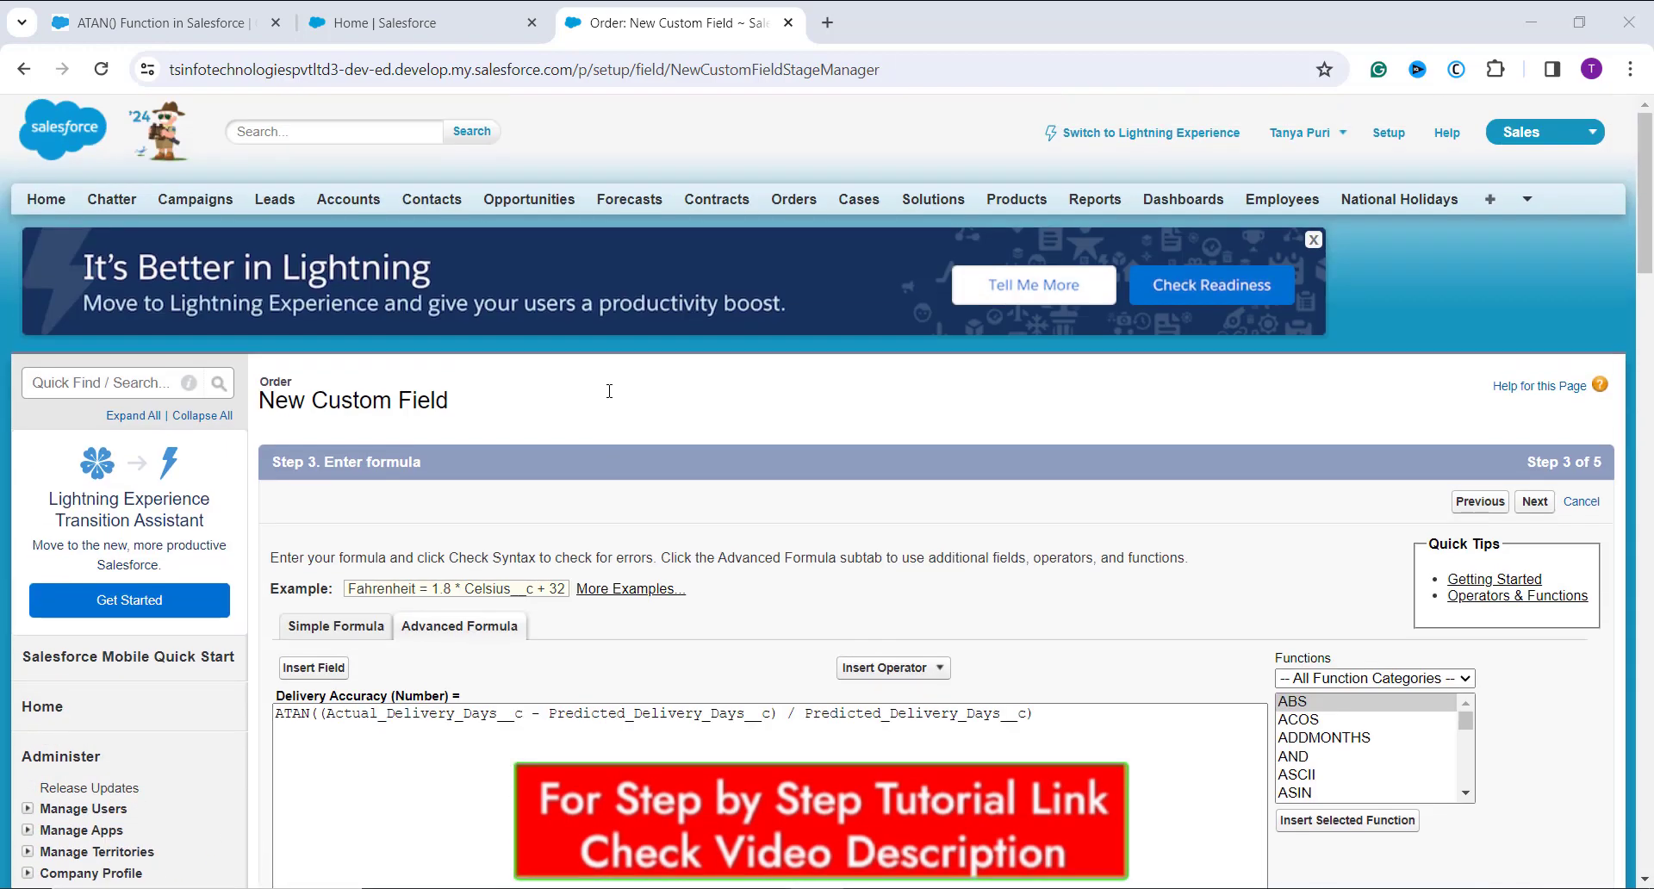
{"action": "left_click", "coordinate": [1532, 505]}
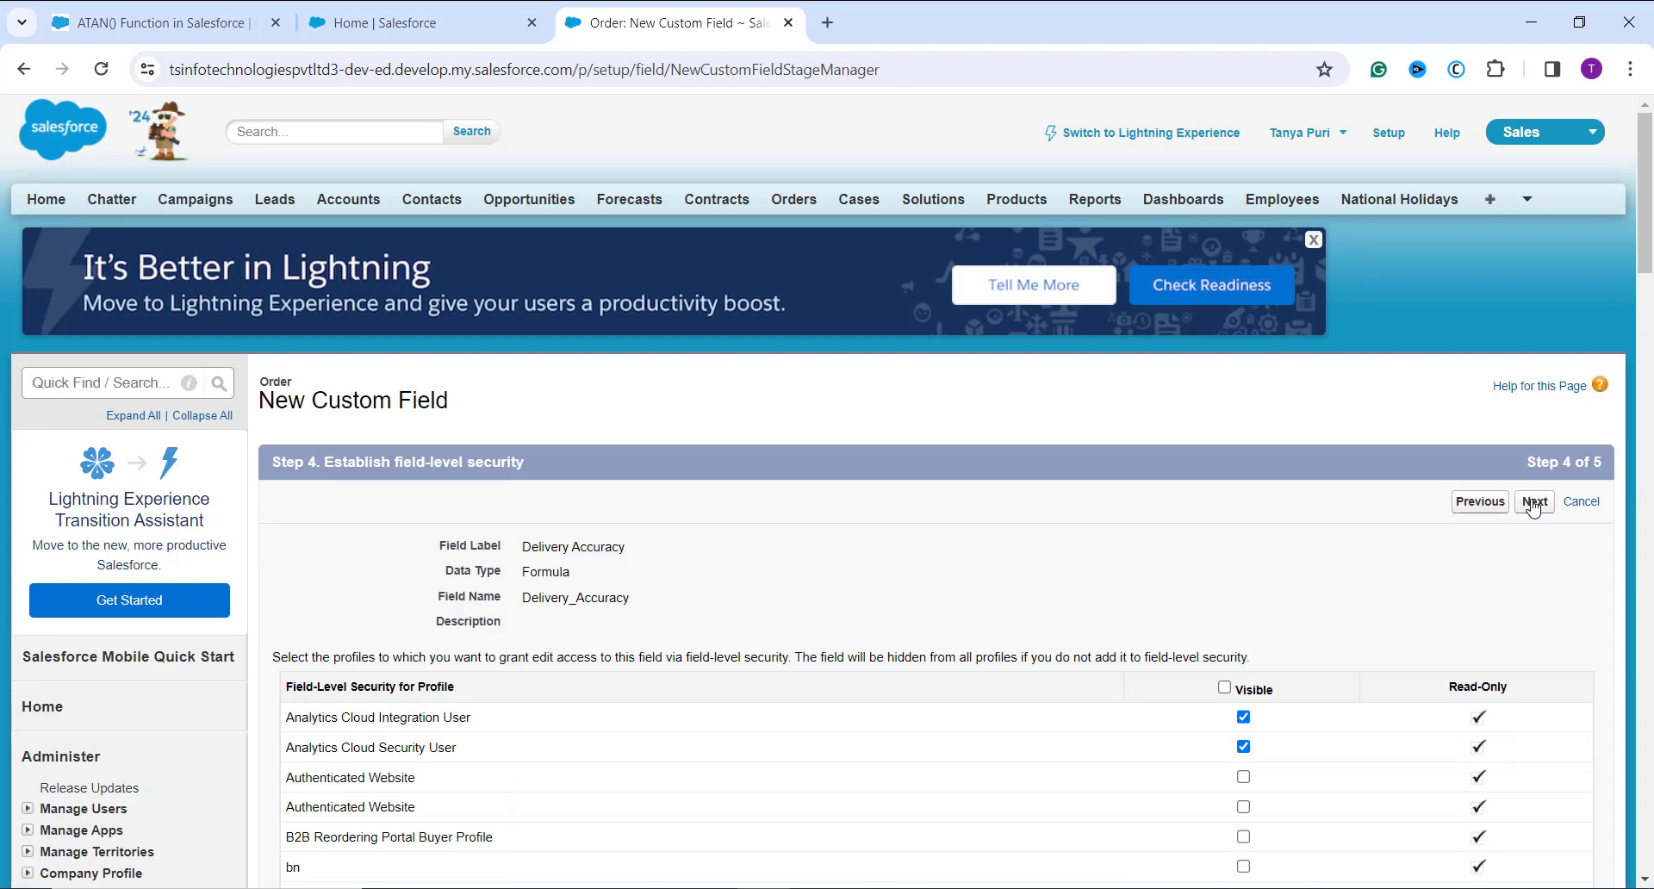
Step: Review and accept the preselected profile visibility, keep the field on Order Layout, and save the Delivery Accuracy field
{"action": "scroll", "coordinate": [1413, 603], "scroll_direction": "down", "scroll_amount": 1}
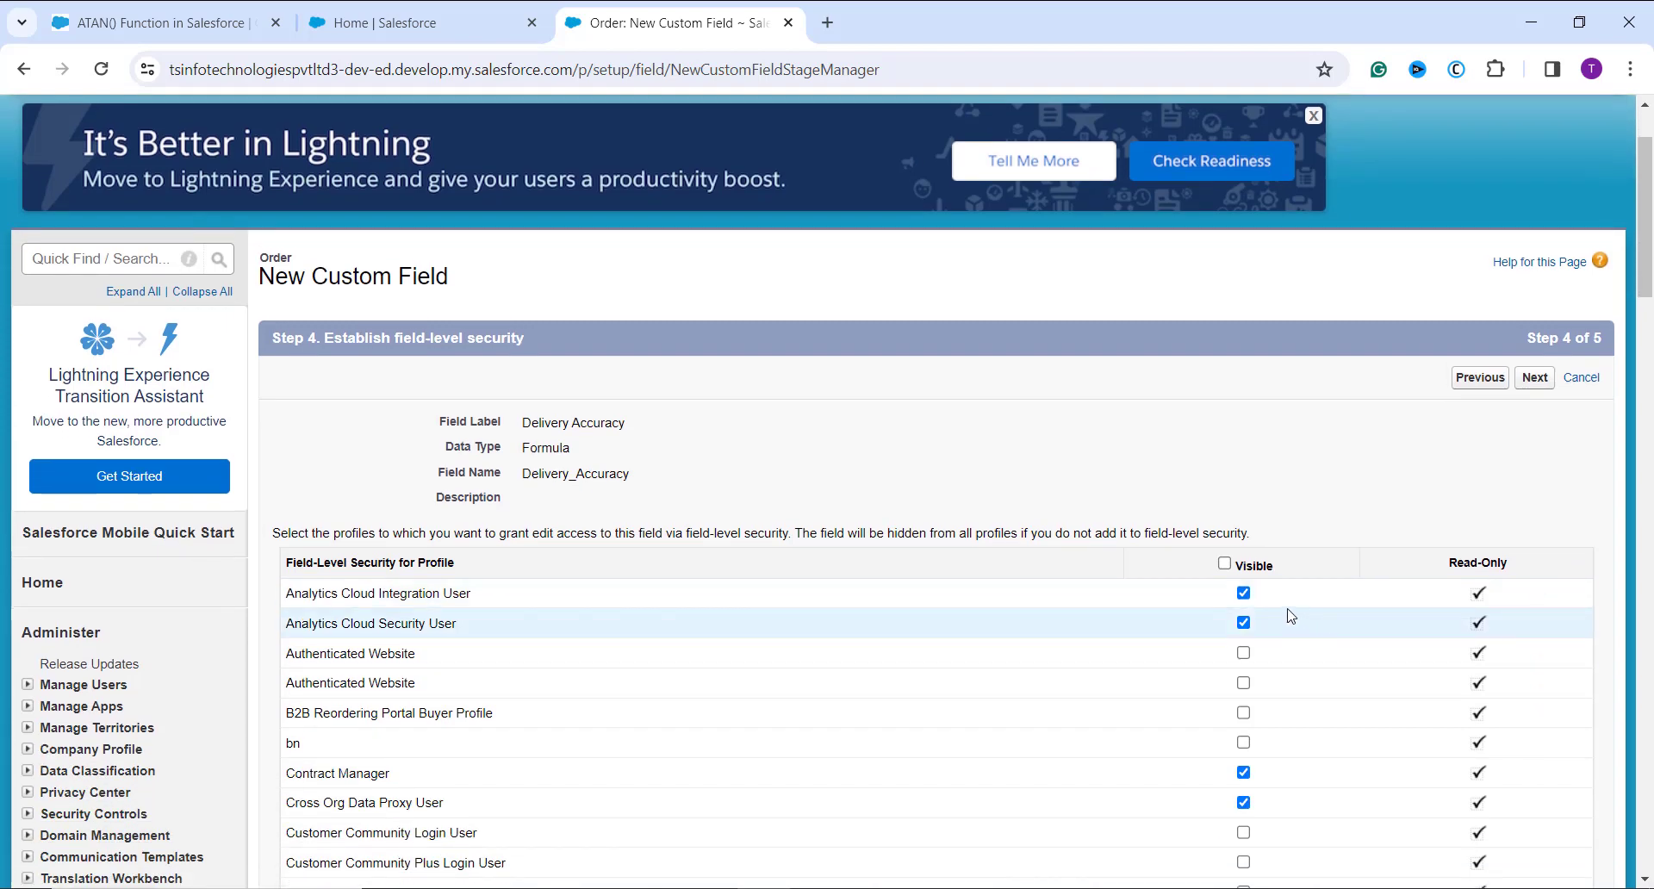
{"action": "scroll", "coordinate": [1288, 613], "scroll_direction": "down", "scroll_amount": 1}
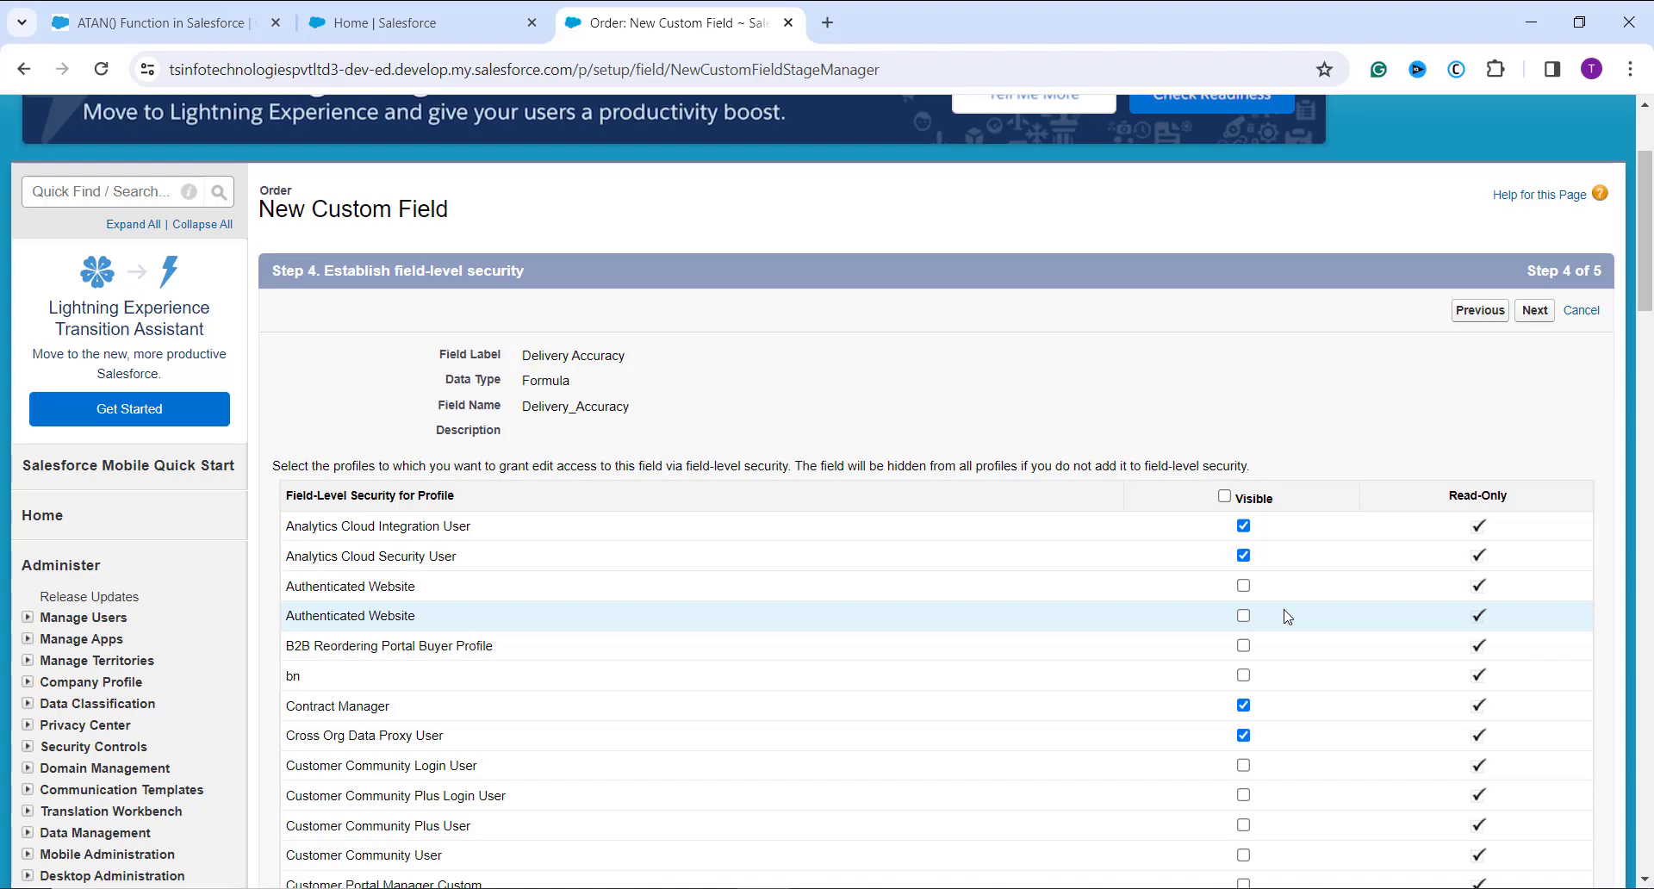
{"action": "scroll", "coordinate": [1288, 615], "scroll_direction": "down", "scroll_amount": 7}
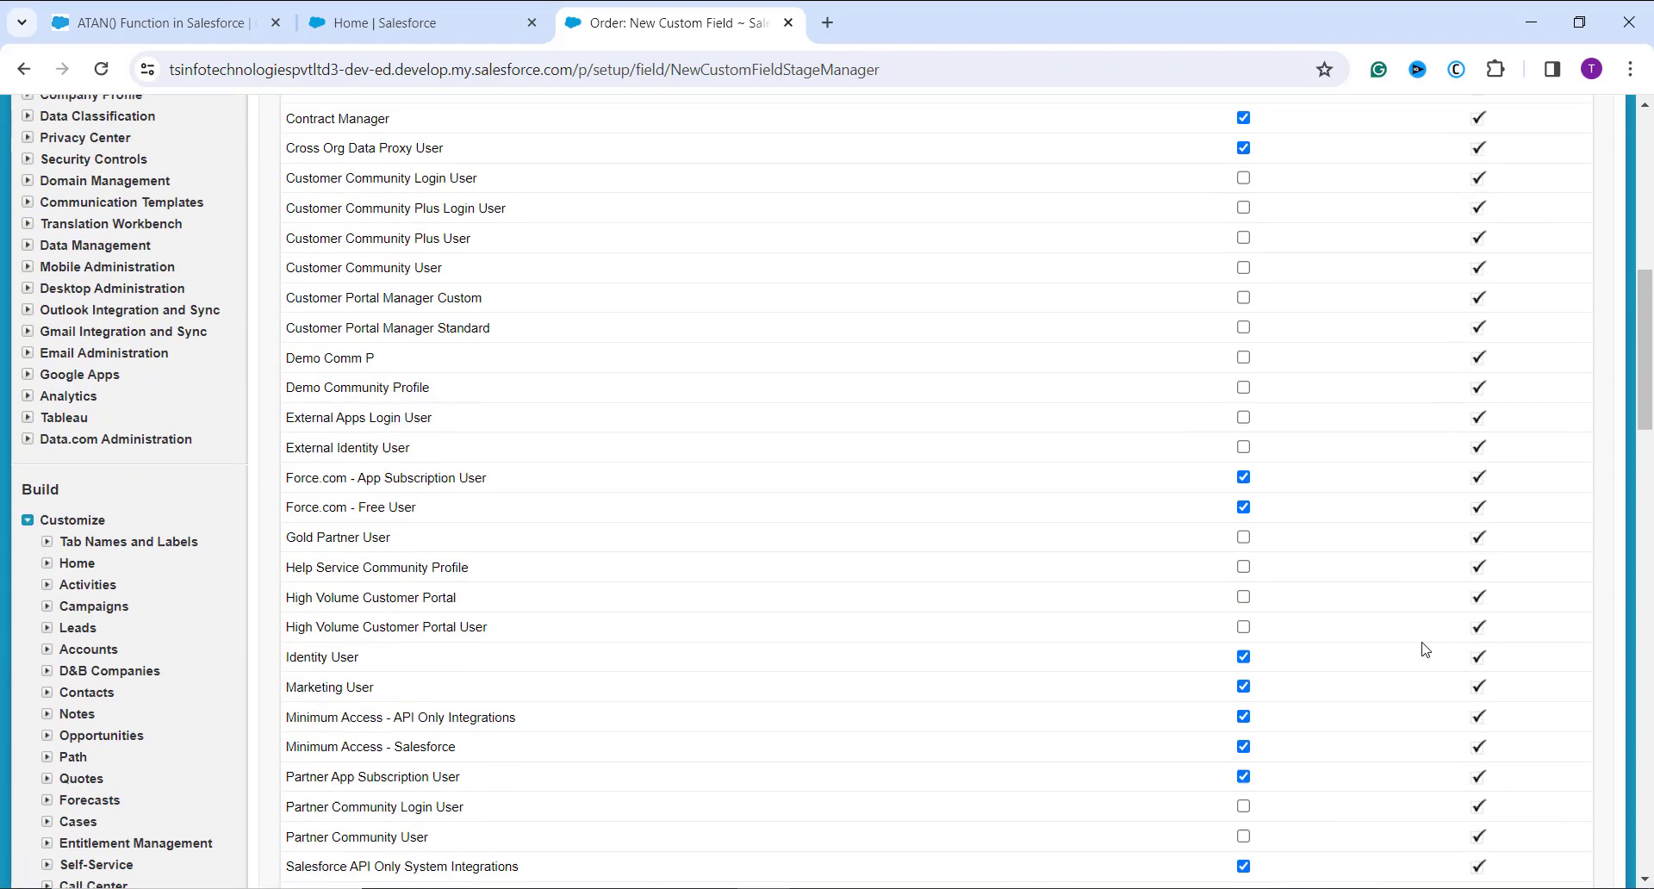
{"action": "scroll", "coordinate": [1426, 650], "scroll_direction": "up", "scroll_amount": 9}
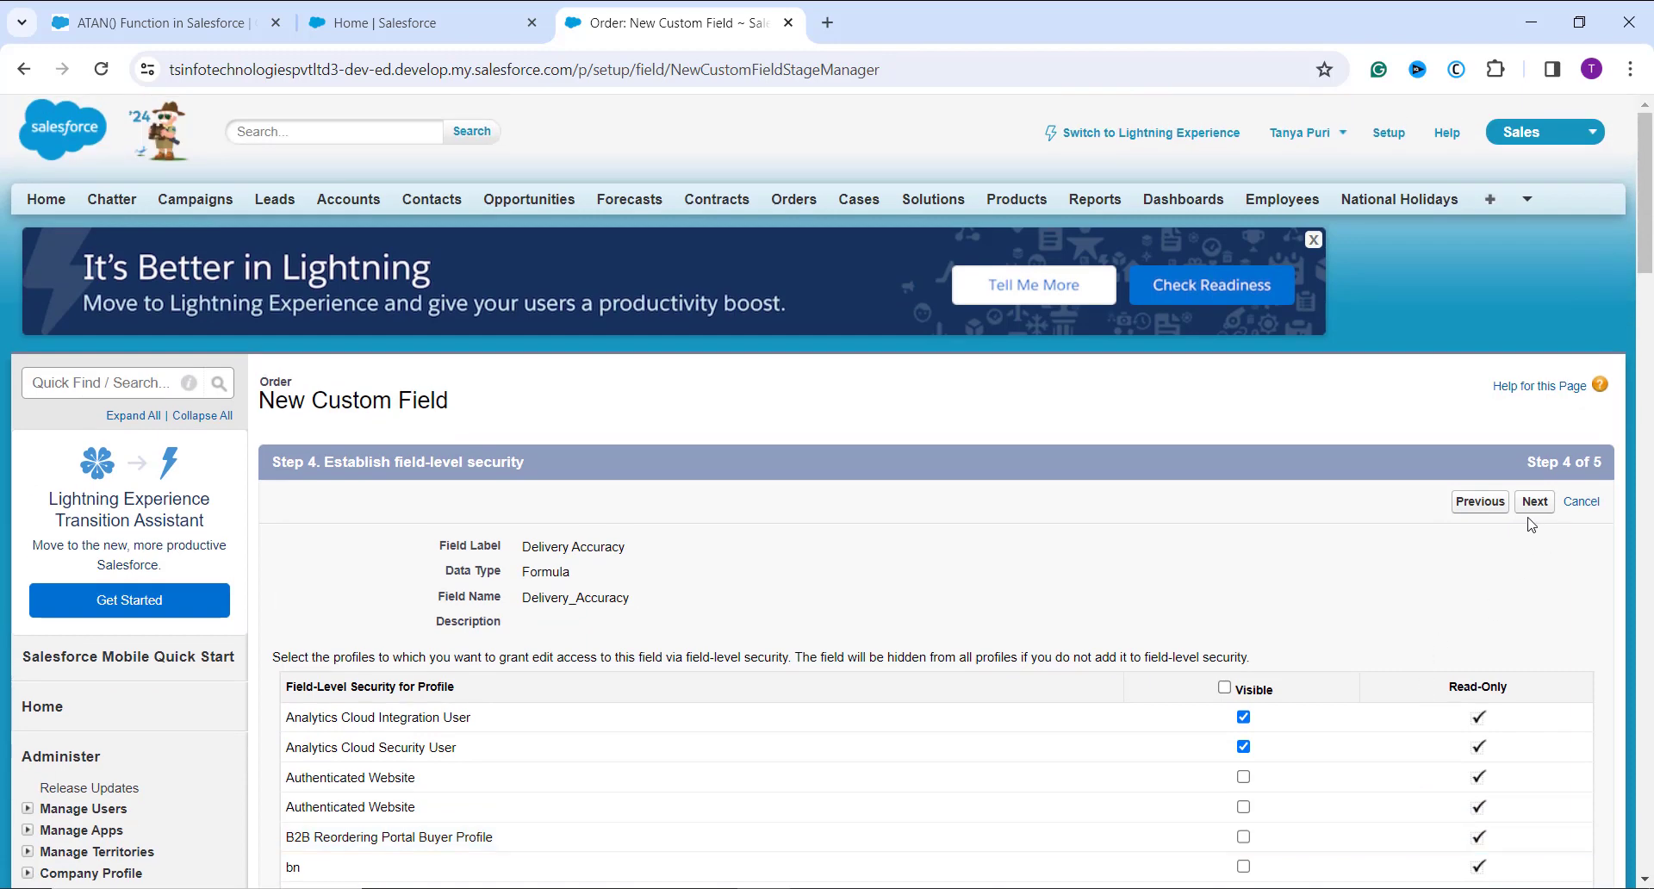
{"action": "left_click", "coordinate": [1537, 507]}
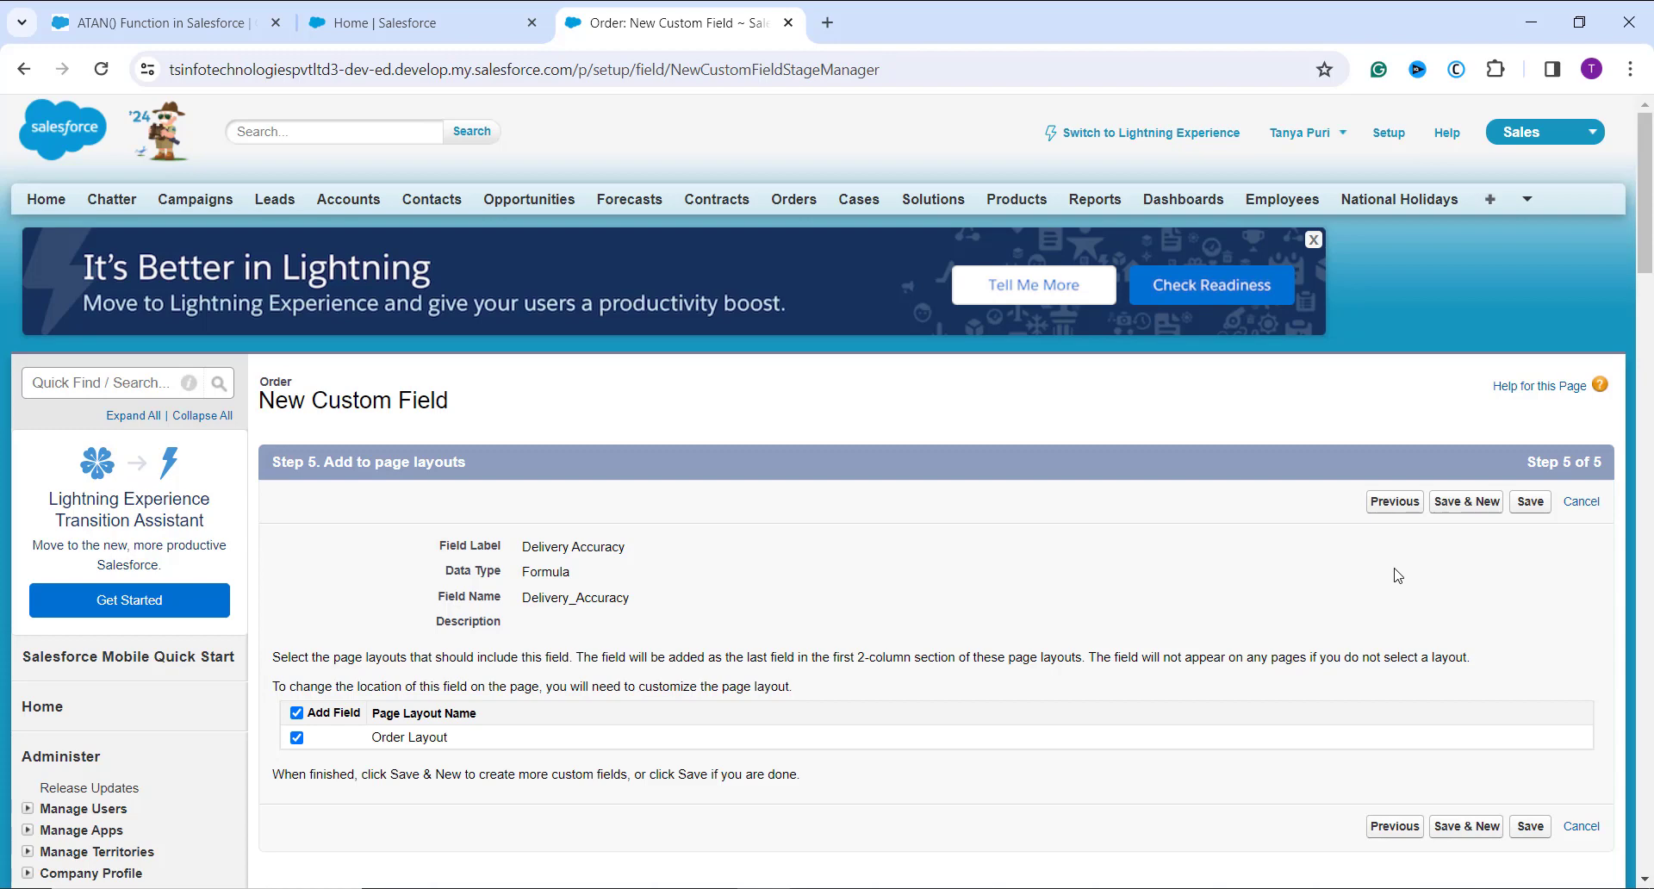
{"action": "left_click", "coordinate": [1527, 508]}
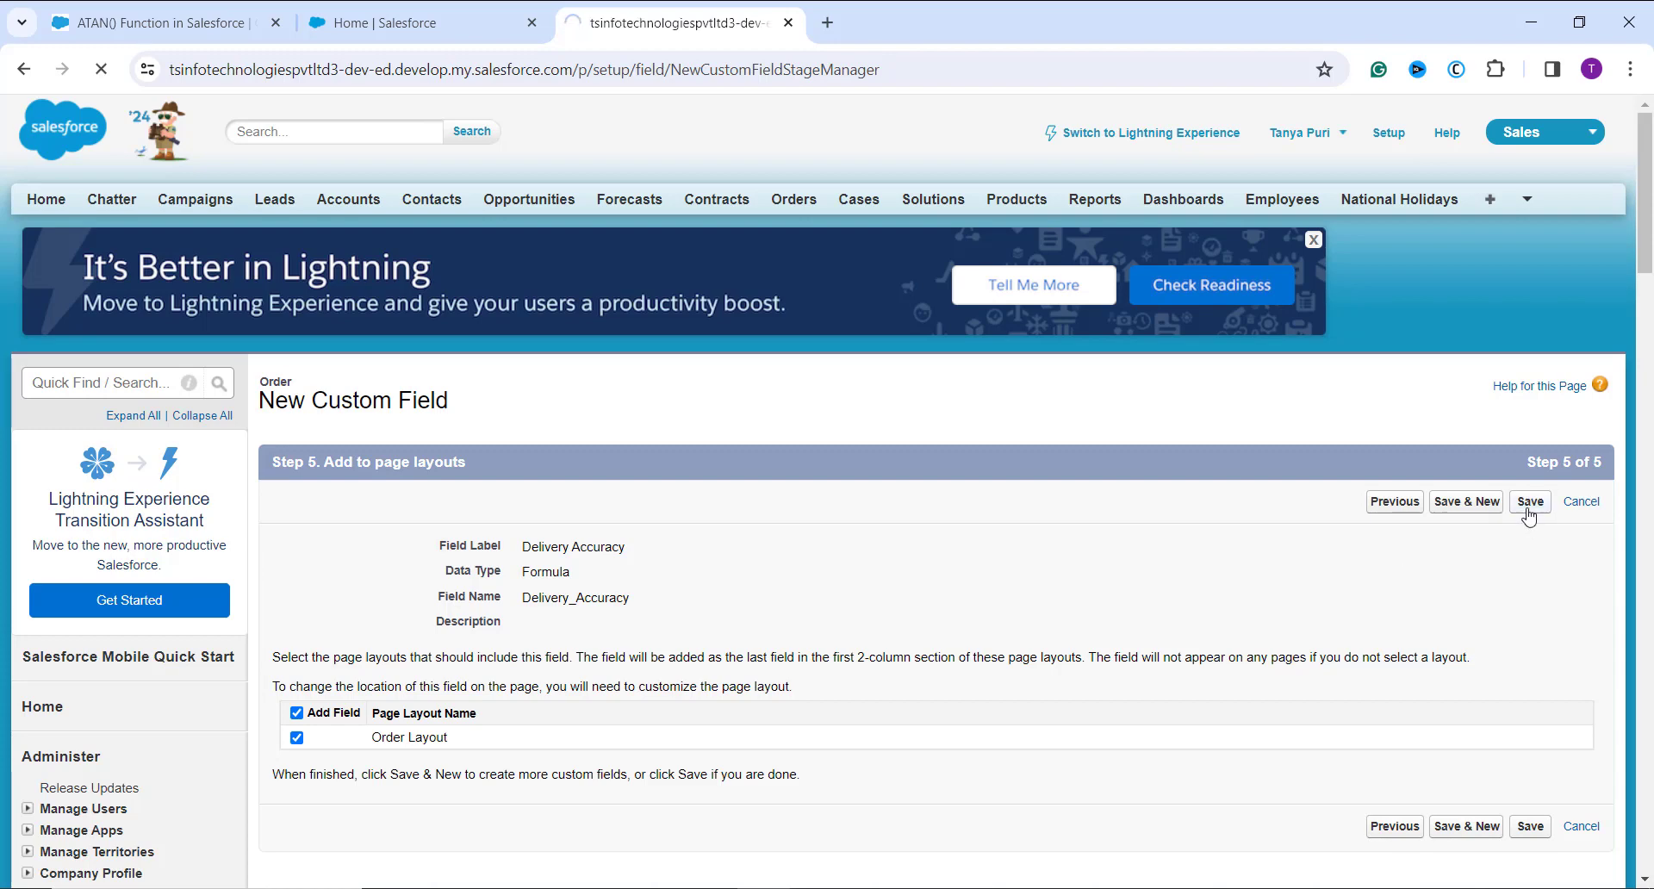